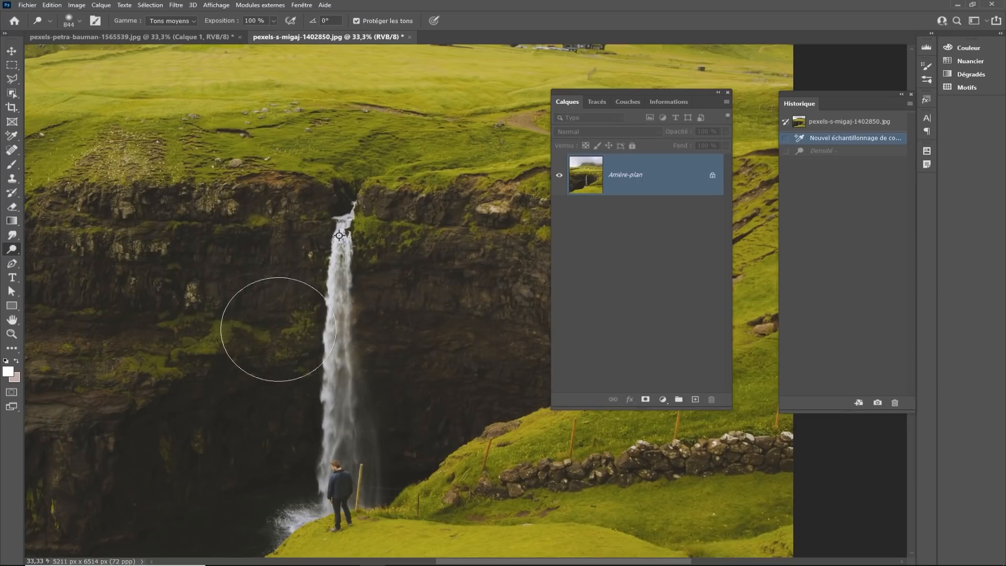
Lighten the dark cliff faces on both sides of the waterfall with the Dodge tool set to Tons moyens and Protéger les tons enabled.
{"action": "left_click", "coordinate": [281, 325]}
{"action": "left_click_drag", "start_coordinate": [694, 93], "coordinate": [837, 222]}
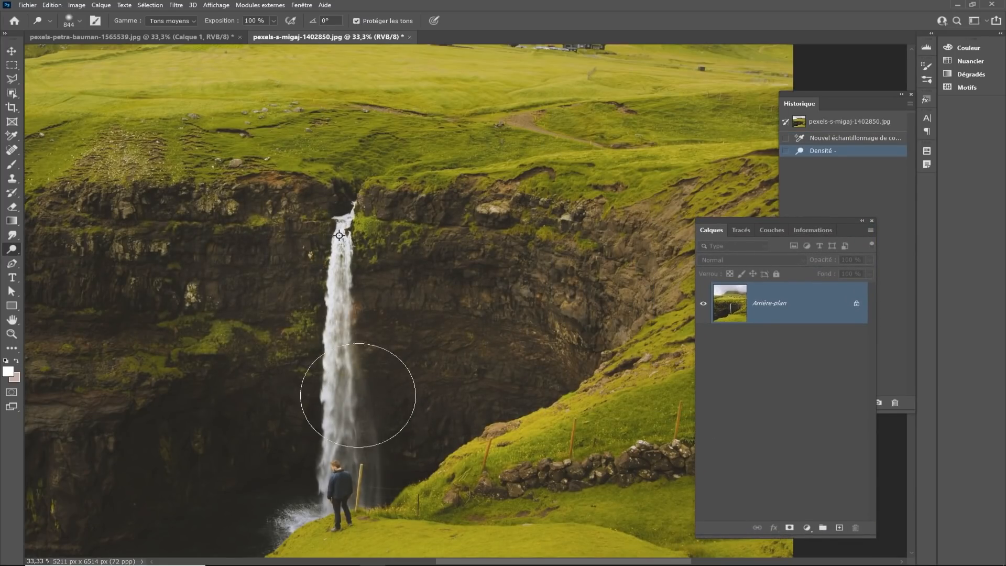
{"action": "left_click_drag", "start_coordinate": [206, 438], "coordinate": [247, 337]}
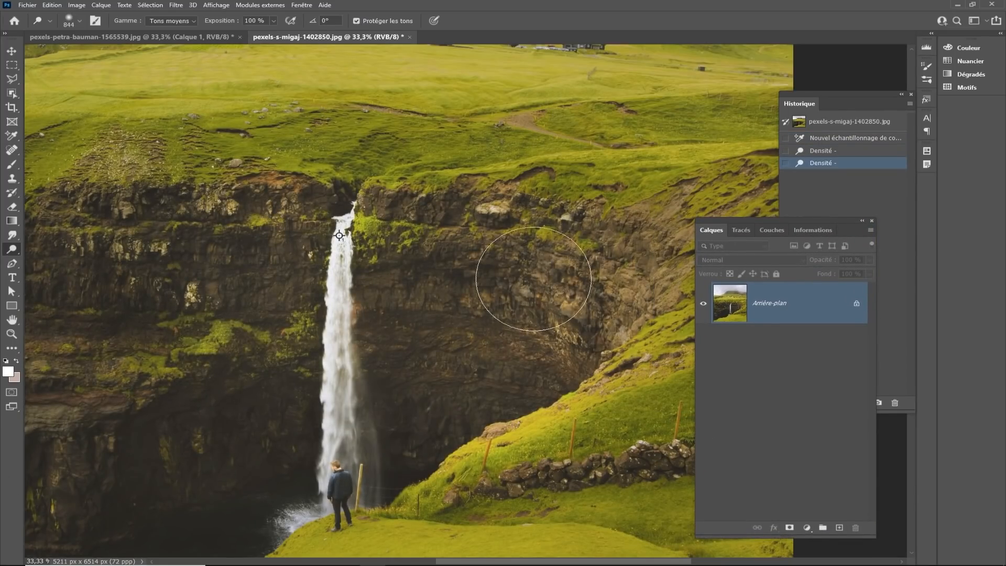
{"action": "left_click_drag", "start_coordinate": [534, 281], "coordinate": [518, 293]}
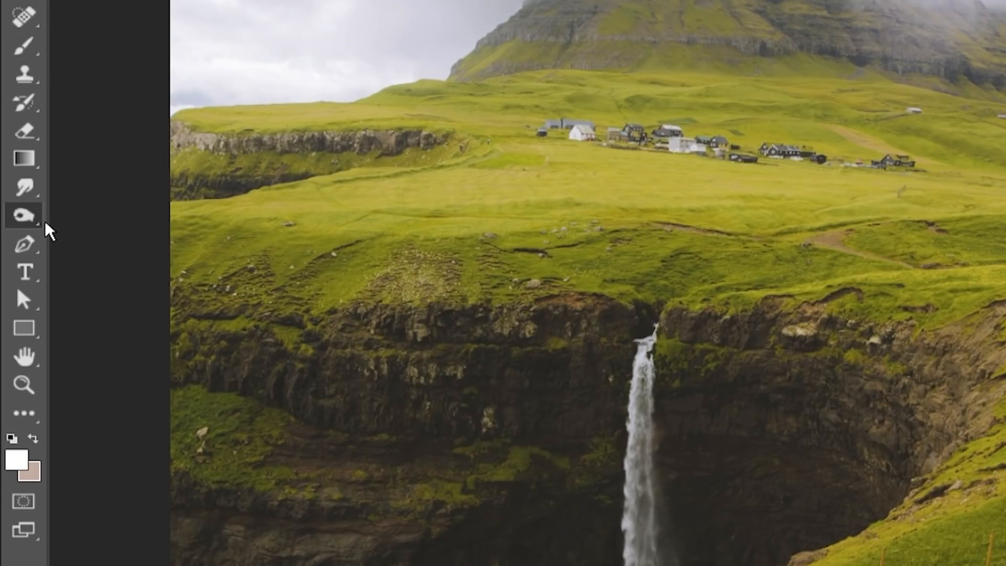
Activate the Dodge tool (Densité -), set its brush size to 88 px and check the advanced brush settings.
{"action": "right_click", "coordinate": [11, 250]}
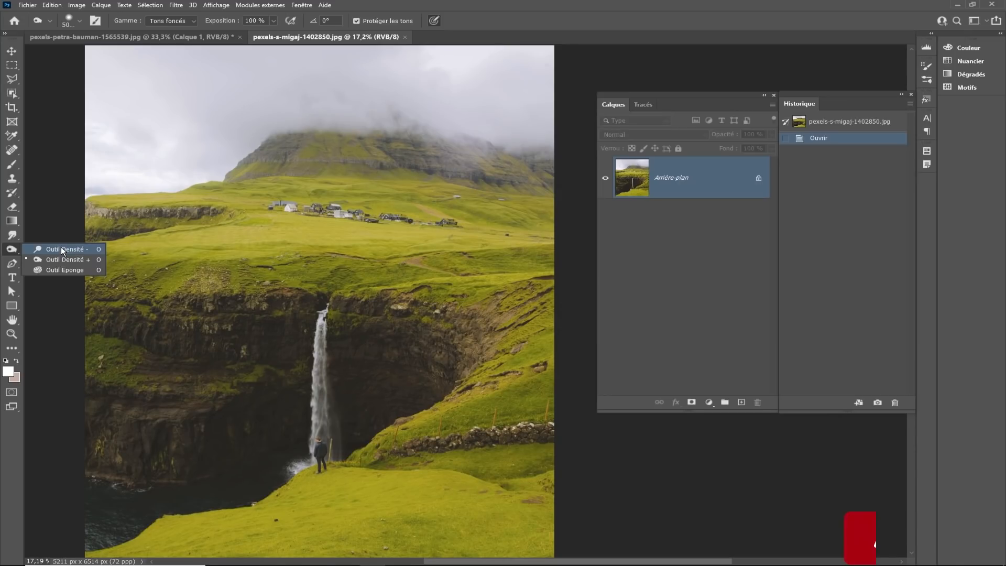
{"action": "left_click", "coordinate": [61, 249]}
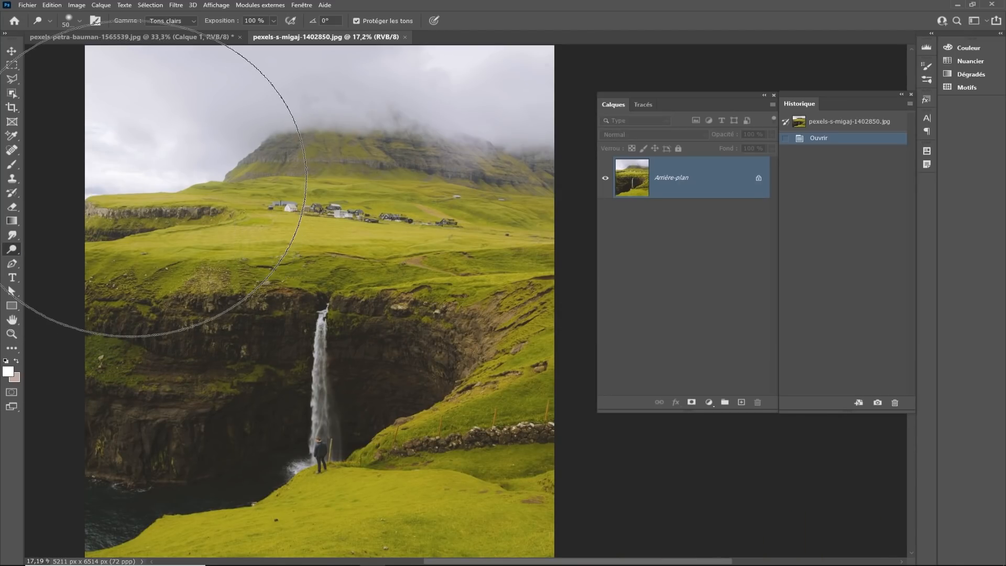
{"action": "left_click", "coordinate": [80, 21]}
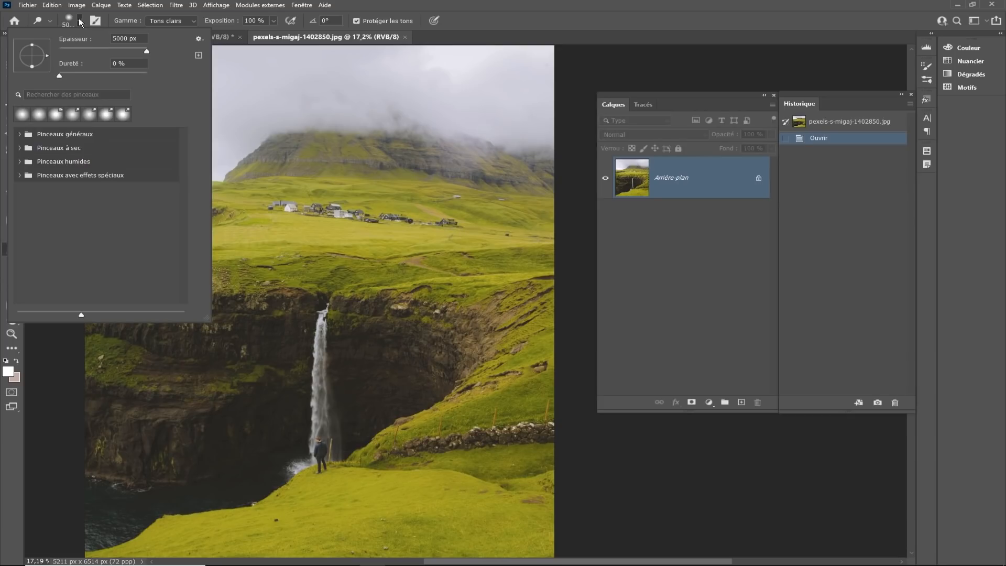
{"action": "left_click_drag", "start_coordinate": [138, 50], "coordinate": [105, 49]}
{"action": "left_click", "coordinate": [94, 176]}
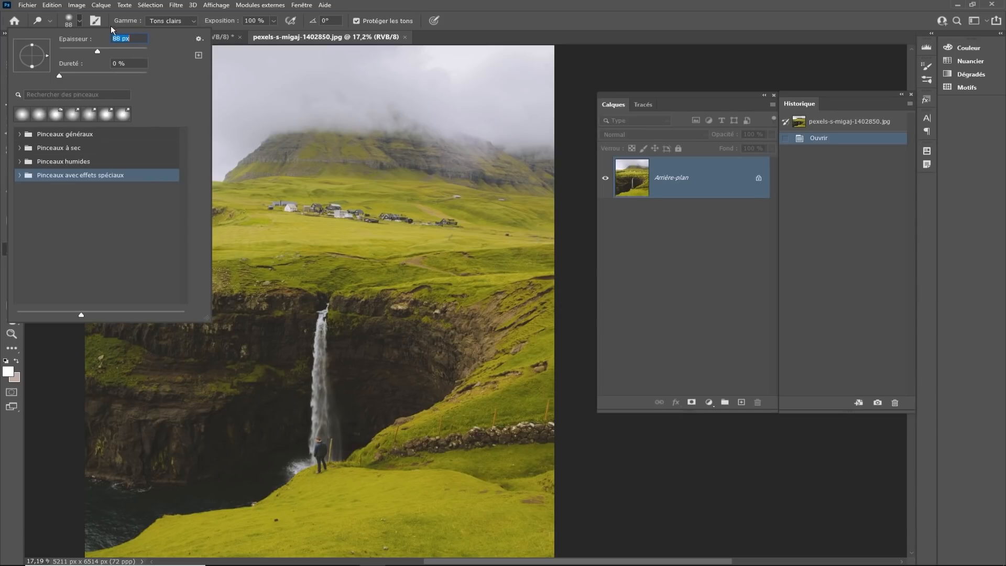
{"action": "left_click", "coordinate": [93, 24]}
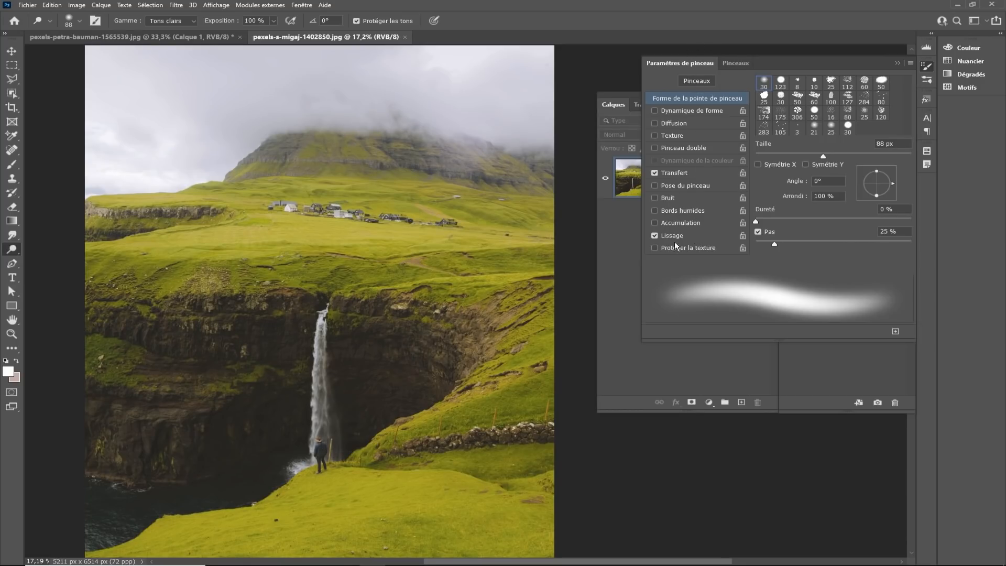
{"action": "left_click", "coordinate": [898, 62]}
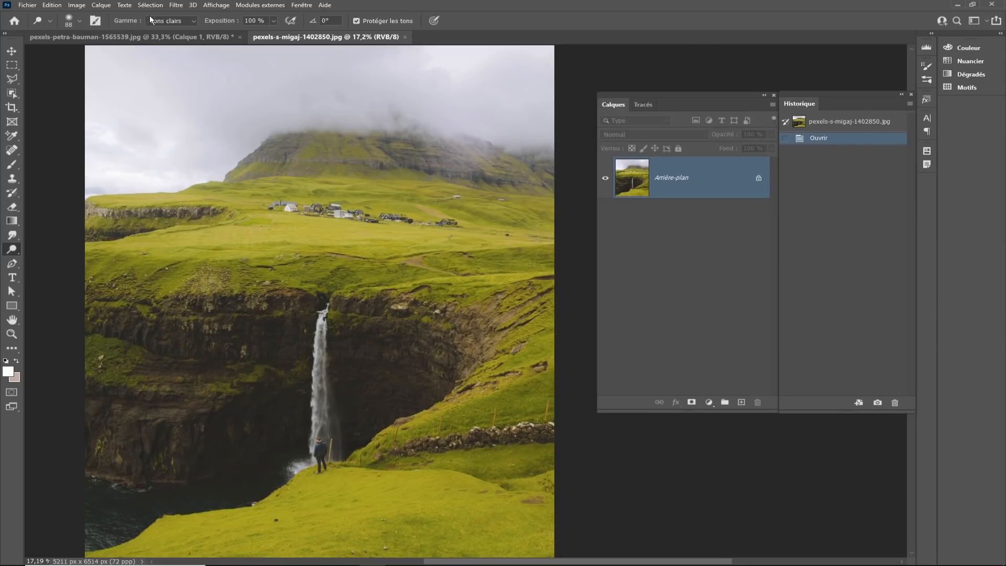
Keep the Dodge range on Tons clairs, disable Protéger les tons and enlarge the brush to 844 px.
{"action": "left_click", "coordinate": [193, 22]}
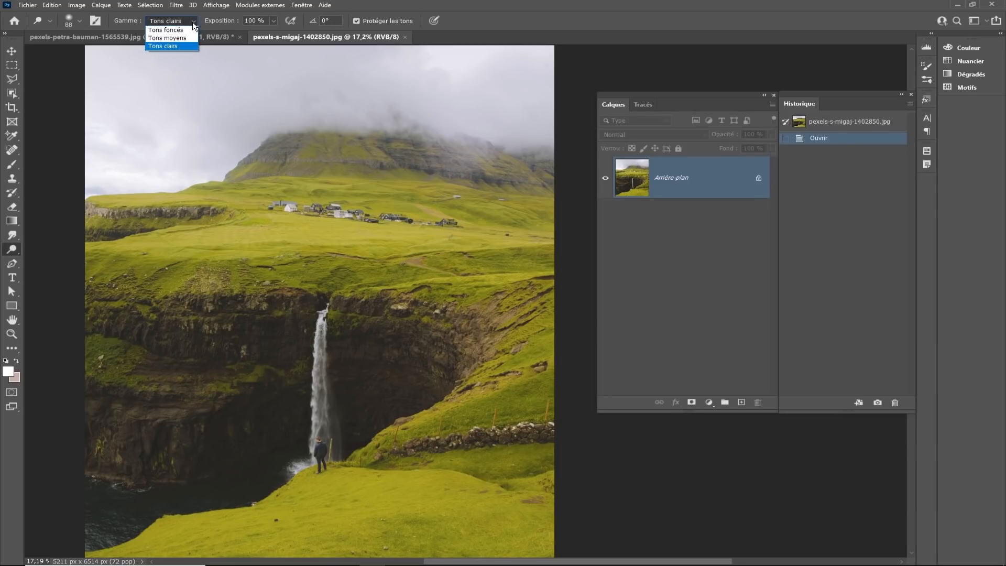
{"action": "left_click", "coordinate": [187, 47]}
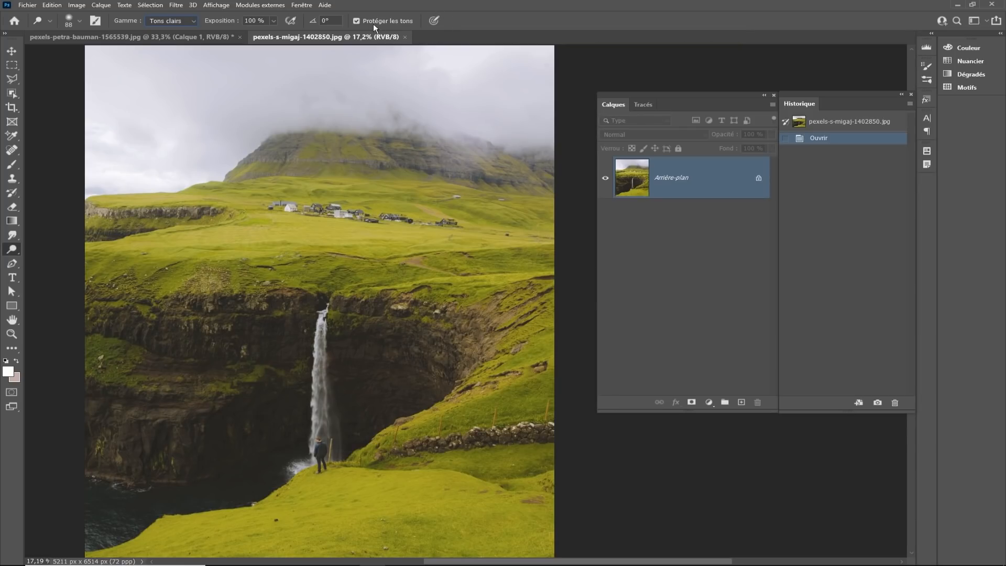
{"action": "left_click", "coordinate": [191, 21]}
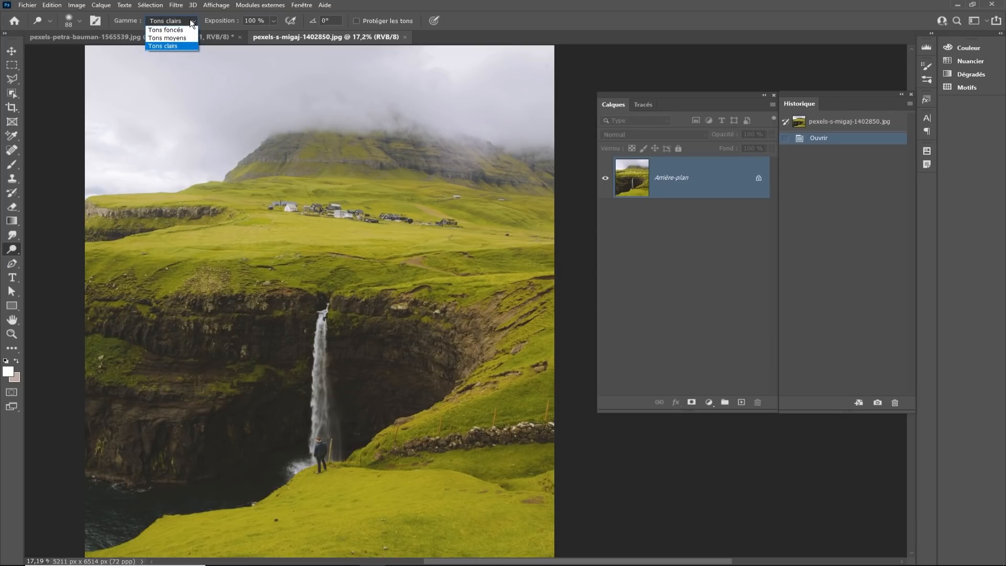
{"action": "left_click", "coordinate": [158, 45]}
{"action": "left_click_drag", "start_coordinate": [256, 235], "coordinate": [287, 243]}
Dodge the waterfall and the surrounding cliff at 100 % exposure without tone protection, and inspect the lightened area.
{"action": "scroll", "coordinate": [356, 371], "scroll_direction": "down", "scroll_amount": 1}
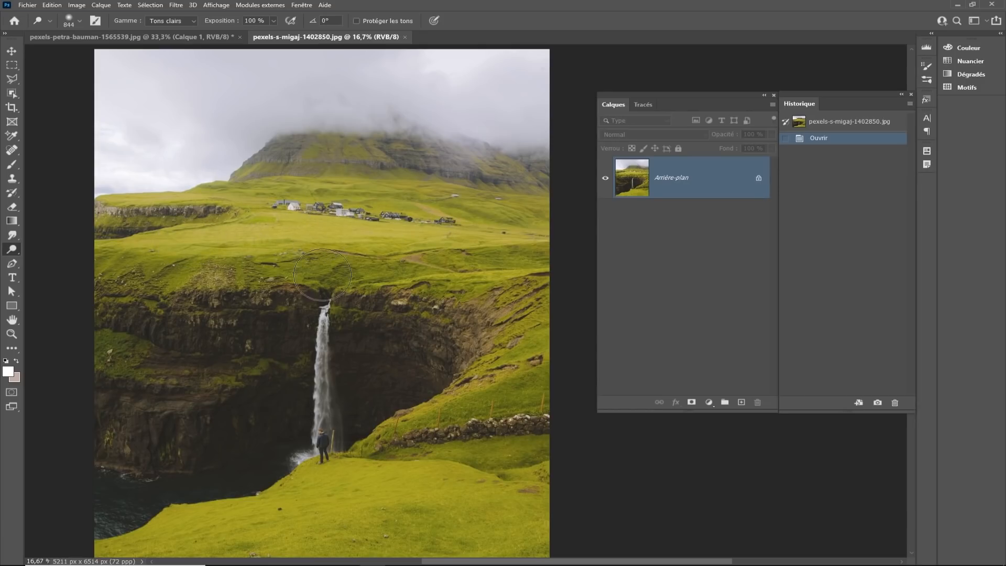
{"action": "scroll", "coordinate": [331, 330], "scroll_direction": "up", "scroll_amount": 4}
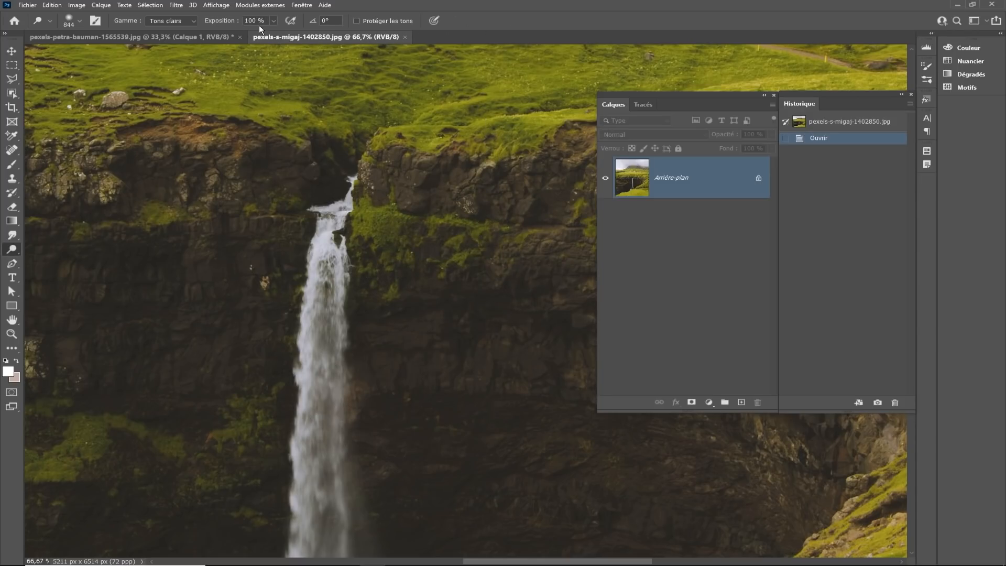
{"action": "mouse_move", "coordinate": [361, 169]}
{"action": "left_mouse_down"}
{"action": "mouse_move", "coordinate": [329, 272]}
{"action": "mouse_move", "coordinate": [337, 466]}
{"action": "mouse_move", "coordinate": [350, 204]}
{"action": "mouse_move", "coordinate": [333, 263]}
{"action": "mouse_move", "coordinate": [340, 427]}
{"action": "mouse_move", "coordinate": [350, 195]}
{"action": "mouse_move", "coordinate": [337, 305]}
{"action": "mouse_move", "coordinate": [349, 367]}
{"action": "mouse_move", "coordinate": [356, 361]}
{"action": "mouse_move", "coordinate": [317, 406]}
{"action": "mouse_move", "coordinate": [342, 272]}
{"action": "mouse_move", "coordinate": [300, 418]}
{"action": "mouse_move", "coordinate": [340, 265]}
{"action": "mouse_move", "coordinate": [367, 241]}
{"action": "mouse_move", "coordinate": [307, 396]}
{"action": "mouse_move", "coordinate": [338, 289]}
{"action": "mouse_move", "coordinate": [313, 414]}
{"action": "mouse_move", "coordinate": [330, 415]}
{"action": "mouse_move", "coordinate": [368, 243]}
{"action": "mouse_move", "coordinate": [362, 355]}
{"action": "mouse_move", "coordinate": [332, 380]}
{"action": "mouse_move", "coordinate": [334, 401]}
{"action": "mouse_move", "coordinate": [374, 284]}
{"action": "mouse_move", "coordinate": [373, 275]}
{"action": "mouse_move", "coordinate": [348, 408]}
{"action": "mouse_move", "coordinate": [317, 425]}
{"action": "mouse_move", "coordinate": [386, 234]}
{"action": "mouse_move", "coordinate": [403, 265]}
{"action": "mouse_move", "coordinate": [320, 270]}
{"action": "mouse_move", "coordinate": [453, 270]}
{"action": "mouse_move", "coordinate": [407, 242]}
{"action": "mouse_move", "coordinate": [423, 246]}
{"action": "mouse_move", "coordinate": [356, 487]}
{"action": "mouse_move", "coordinate": [256, 450]}
{"action": "mouse_move", "coordinate": [248, 415]}
{"action": "mouse_move", "coordinate": [314, 306]}
{"action": "mouse_move", "coordinate": [231, 293]}
{"action": "mouse_move", "coordinate": [320, 283]}
{"action": "mouse_move", "coordinate": [383, 353]}
{"action": "mouse_move", "coordinate": [369, 362]}
{"action": "mouse_move", "coordinate": [505, 370]}
{"action": "mouse_move", "coordinate": [408, 182]}
{"action": "mouse_move", "coordinate": [228, 273]}
{"action": "mouse_move", "coordinate": [391, 323]}
{"action": "mouse_move", "coordinate": [491, 260]}
{"action": "mouse_move", "coordinate": [355, 204]}
{"action": "mouse_move", "coordinate": [260, 455]}
{"action": "mouse_move", "coordinate": [372, 355]}
{"action": "mouse_move", "coordinate": [453, 214]}
{"action": "mouse_move", "coordinate": [298, 308]}
{"action": "mouse_move", "coordinate": [470, 239]}
{"action": "mouse_move", "coordinate": [231, 201]}
{"action": "mouse_move", "coordinate": [510, 169]}
{"action": "mouse_move", "coordinate": [412, 151]}
{"action": "mouse_move", "coordinate": [251, 442]}
{"action": "mouse_move", "coordinate": [242, 370]}
{"action": "mouse_move", "coordinate": [459, 346]}
{"action": "mouse_move", "coordinate": [525, 366]}
{"action": "mouse_move", "coordinate": [376, 353]}
{"action": "left_mouse_up"}
{"action": "key", "text": "space"}
{"action": "left_click_drag", "start_coordinate": [449, 353], "coordinate": [400, 302]}
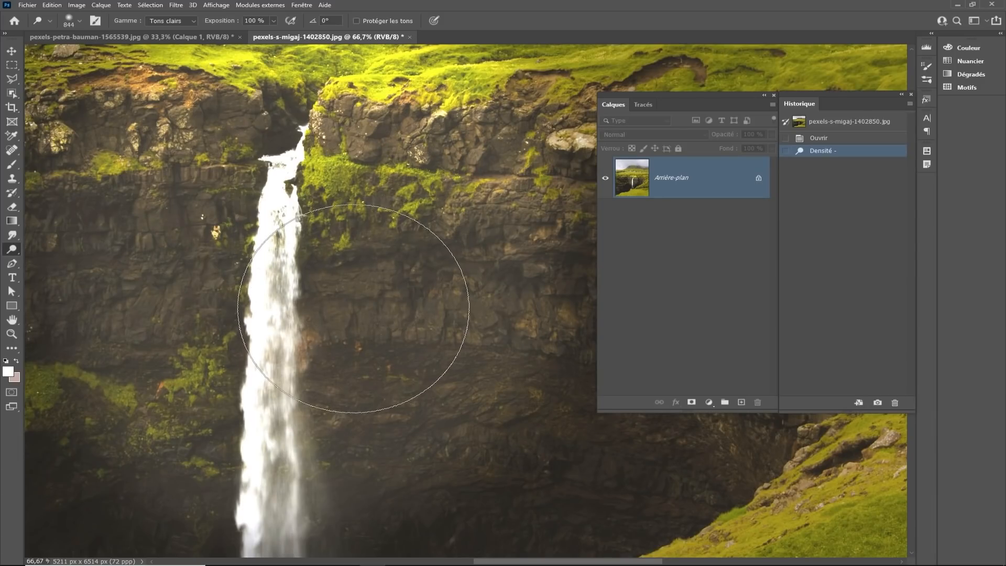
{"action": "key", "text": "space"}
{"action": "left_click_drag", "start_coordinate": [372, 242], "coordinate": [400, 278]}
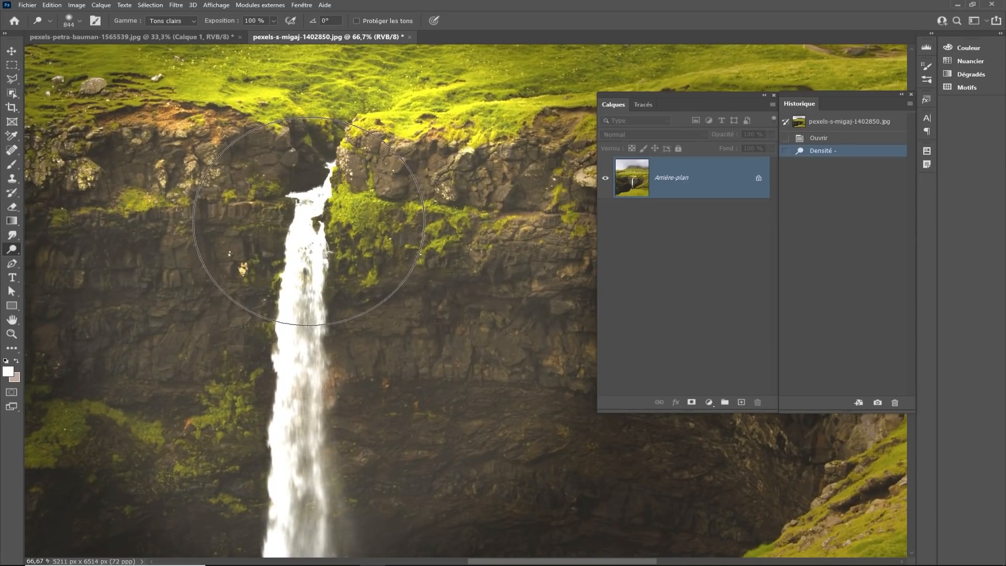
{"action": "scroll", "coordinate": [308, 221], "scroll_direction": "up", "scroll_amount": 5}
{"action": "scroll", "coordinate": [336, 287], "scroll_direction": "down", "scroll_amount": 4}
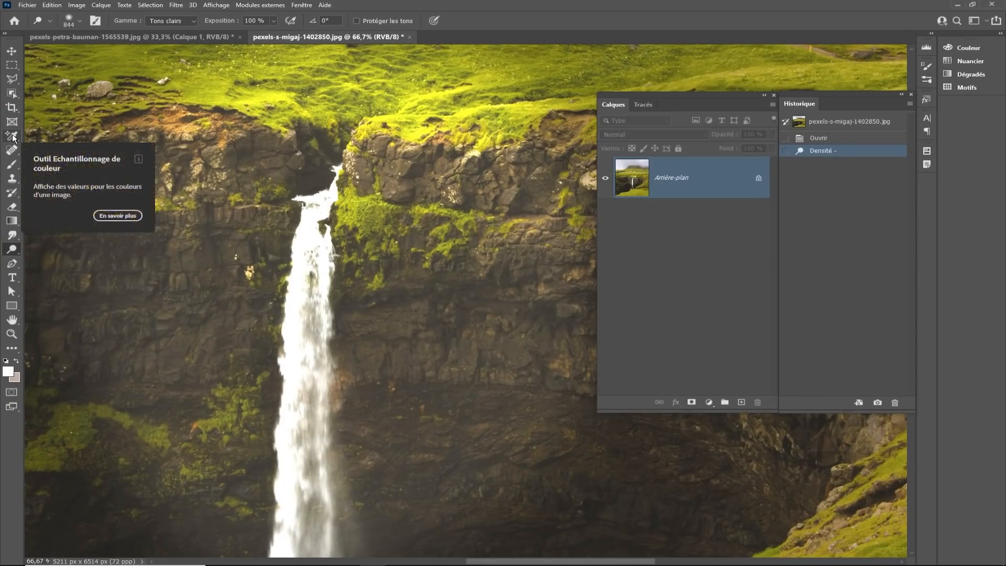
Place a color sampler near the top of the waterfall and try its readout in Couleurs TSL in the detached Informations panel.
{"action": "left_click_drag", "start_coordinate": [14, 138], "coordinate": [51, 159]}
{"action": "left_click", "coordinate": [63, 156]}
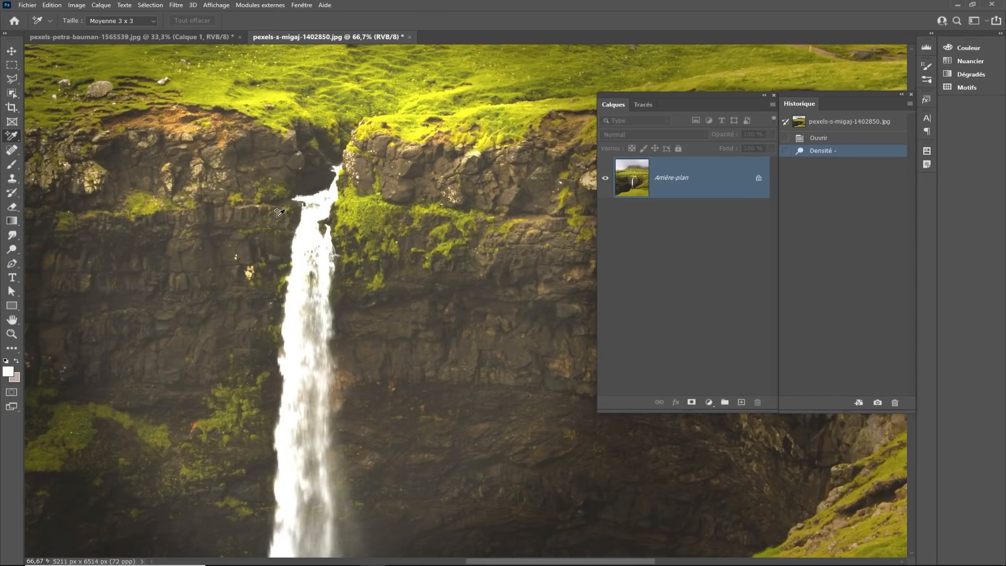
{"action": "left_click", "coordinate": [309, 230]}
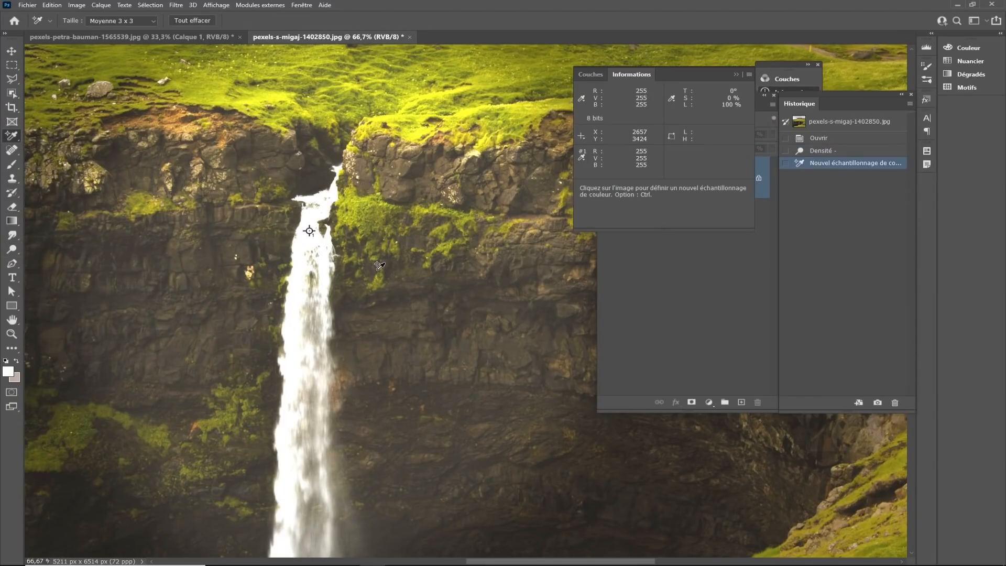
{"action": "left_click", "coordinate": [583, 159]}
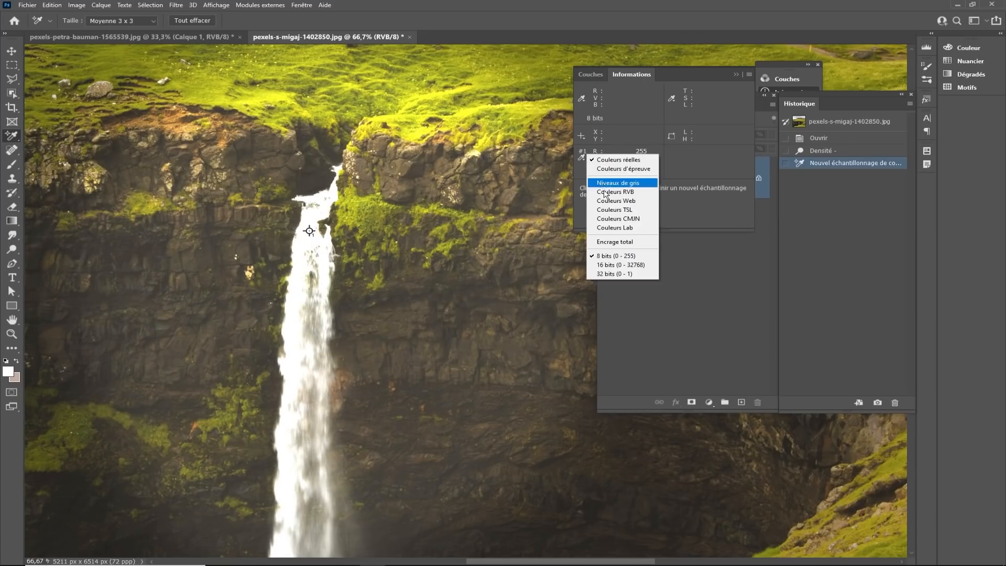
{"action": "left_click", "coordinate": [611, 207]}
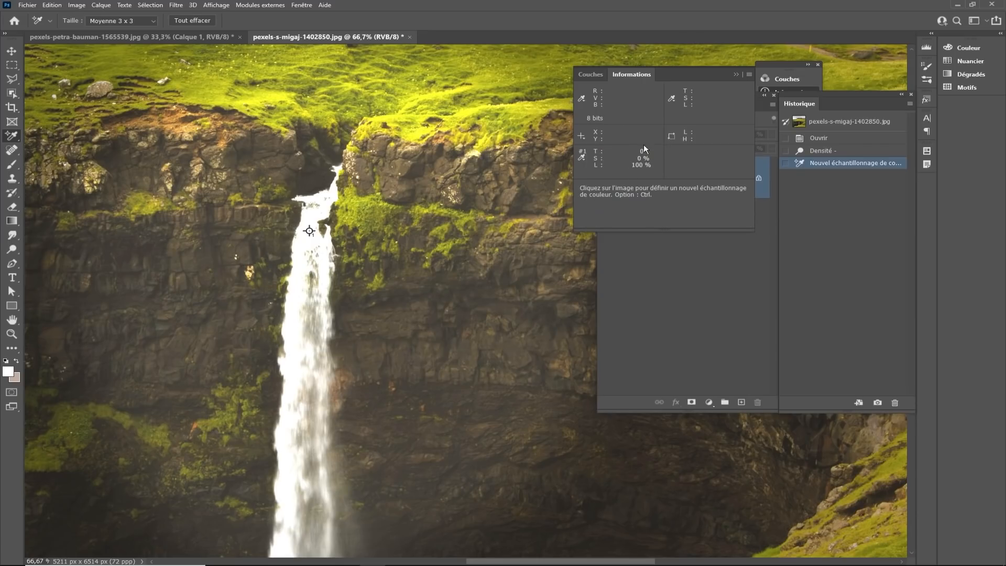
{"action": "left_click_drag", "start_coordinate": [703, 76], "coordinate": [637, 248]}
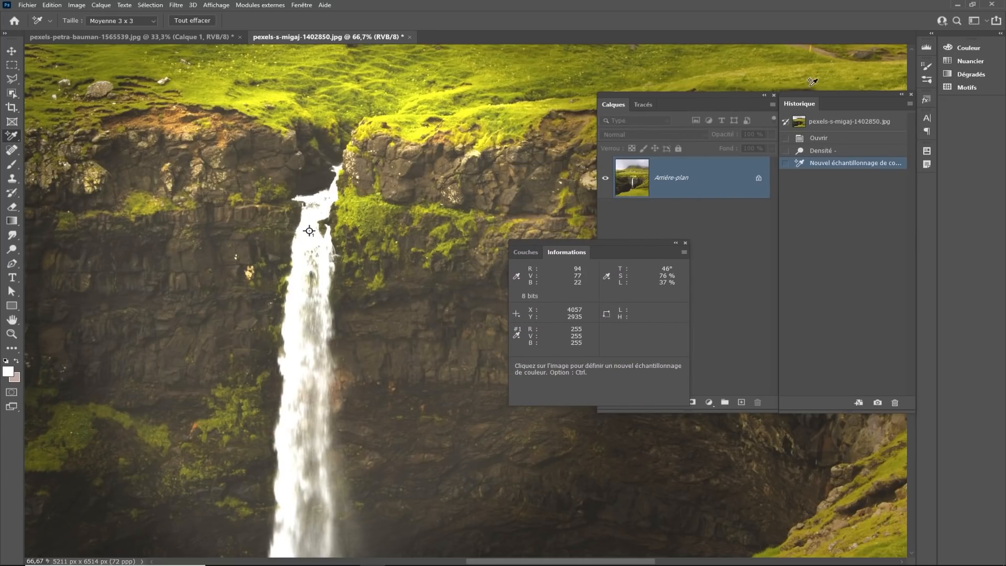
Revert the photo to its original snapshot and place a color sampler near the top of the waterfall.
{"action": "left_click", "coordinate": [799, 124]}
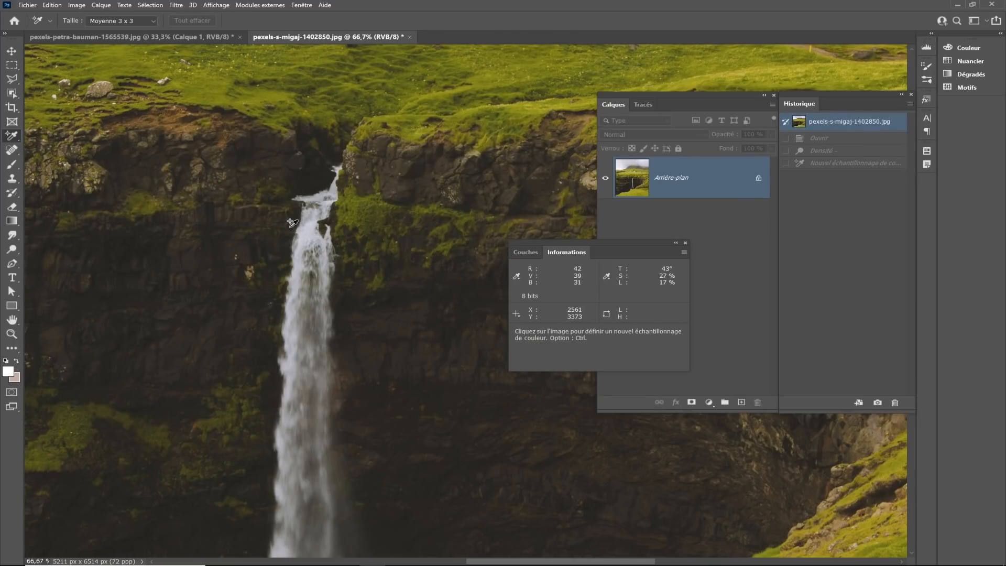
{"action": "left_click", "coordinate": [307, 234]}
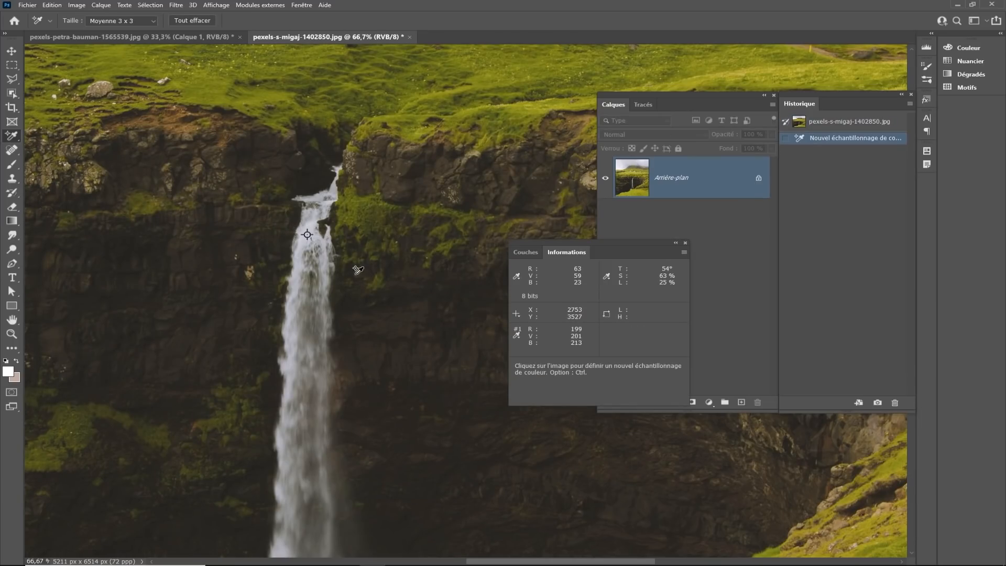
{"action": "left_click_drag", "start_coordinate": [609, 240], "coordinate": [634, 336]}
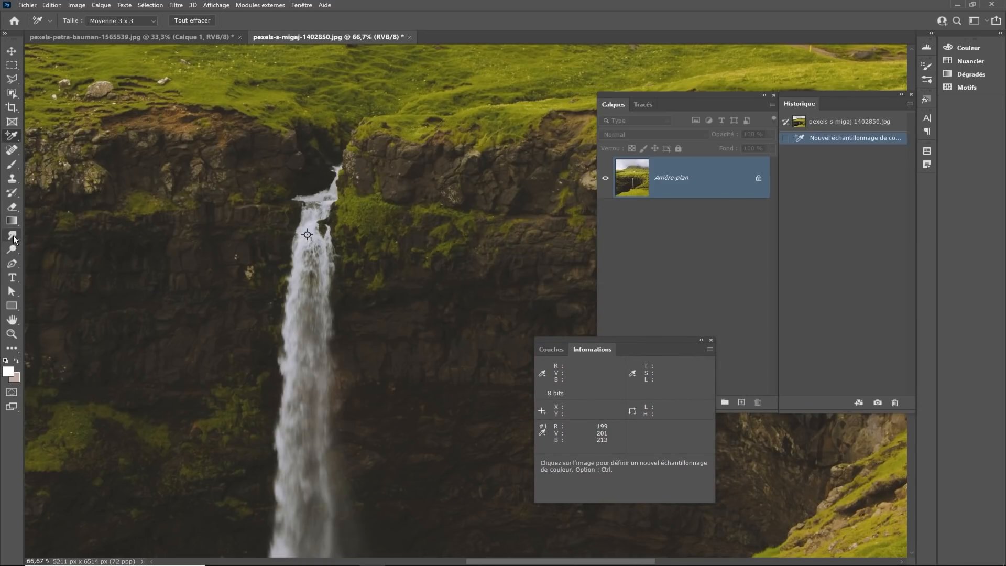
Dodge the waterfall's highlights with Protéger les tons enabled, undo the last stroke and group the Informations panel with Calques.
{"action": "left_click", "coordinate": [12, 249]}
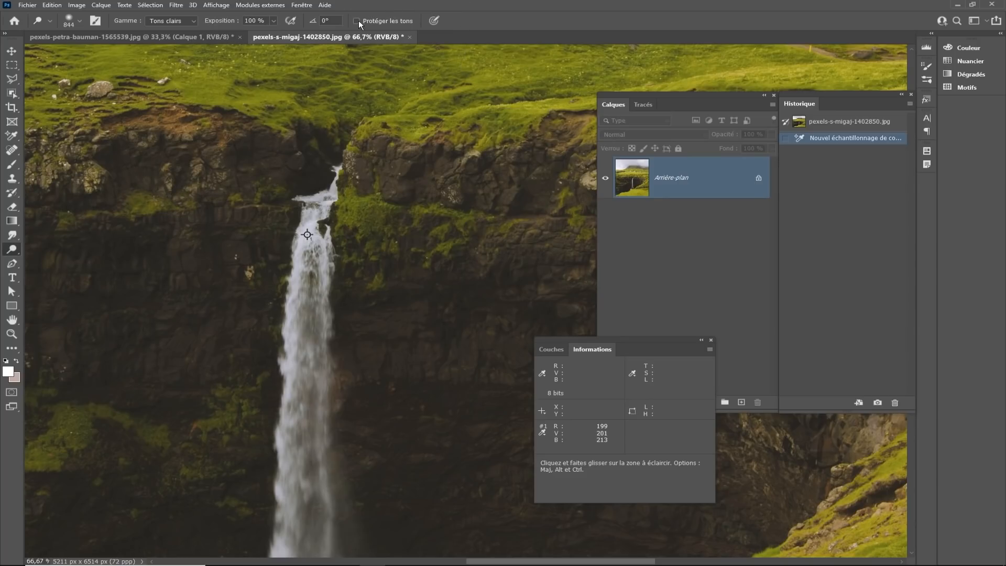
{"action": "mouse_move", "coordinate": [309, 240]}
{"action": "left_mouse_down"}
{"action": "mouse_move", "coordinate": [314, 363]}
{"action": "mouse_move", "coordinate": [340, 199]}
{"action": "mouse_move", "coordinate": [287, 293]}
{"action": "mouse_move", "coordinate": [356, 220]}
{"action": "mouse_move", "coordinate": [253, 272]}
{"action": "mouse_move", "coordinate": [379, 412]}
{"action": "mouse_move", "coordinate": [275, 374]}
{"action": "mouse_move", "coordinate": [257, 330]}
{"action": "mouse_move", "coordinate": [311, 264]}
{"action": "mouse_move", "coordinate": [324, 216]}
{"action": "mouse_move", "coordinate": [348, 193]}
{"action": "mouse_move", "coordinate": [419, 253]}
{"action": "mouse_move", "coordinate": [399, 224]}
{"action": "mouse_move", "coordinate": [394, 268]}
{"action": "mouse_move", "coordinate": [409, 273]}
{"action": "mouse_move", "coordinate": [362, 228]}
{"action": "mouse_move", "coordinate": [296, 388]}
{"action": "mouse_move", "coordinate": [287, 358]}
{"action": "mouse_move", "coordinate": [300, 343]}
{"action": "mouse_move", "coordinate": [293, 364]}
{"action": "mouse_move", "coordinate": [364, 273]}
{"action": "mouse_move", "coordinate": [226, 322]}
{"action": "mouse_move", "coordinate": [343, 205]}
{"action": "mouse_move", "coordinate": [389, 261]}
{"action": "mouse_move", "coordinate": [288, 336]}
{"action": "left_mouse_up"}
{"action": "key", "text": "ctrl+z"}
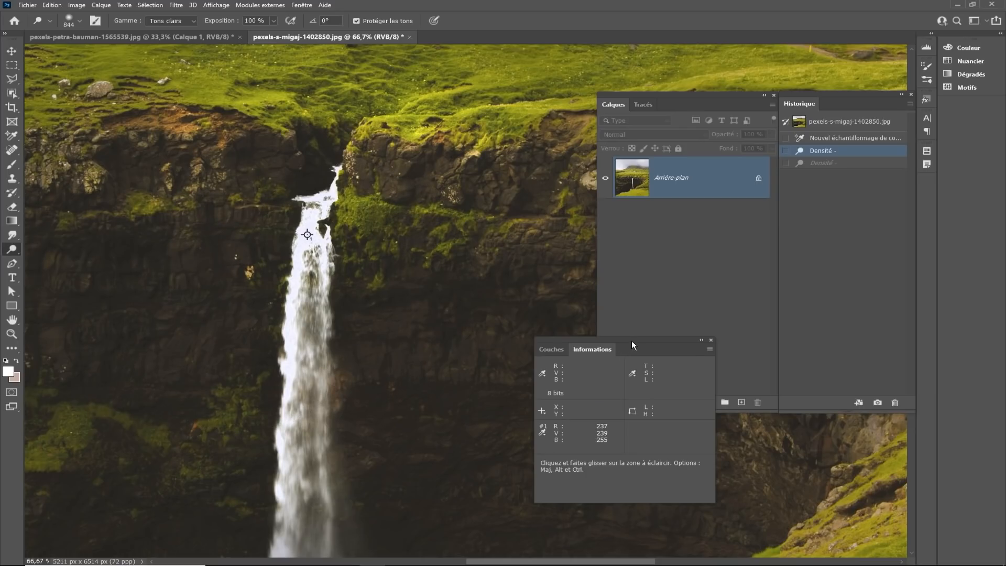
{"action": "left_click_drag", "start_coordinate": [630, 340], "coordinate": [600, 269]}
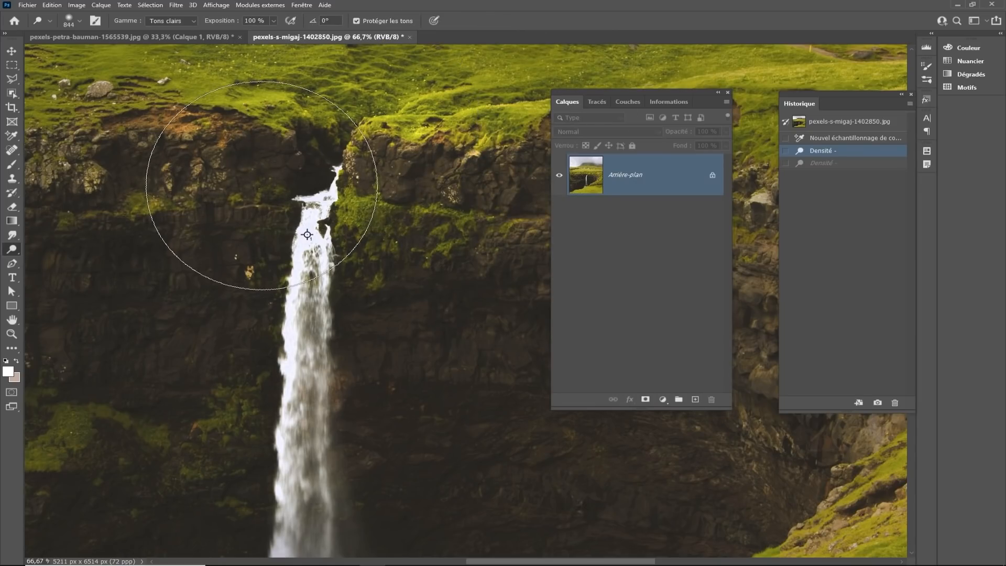
Dodge repeatedly over the upper waterfall and nearby rocks, and return to the history state right after the color sampler was placed.
{"action": "mouse_move", "coordinate": [262, 185]}
{"action": "left_mouse_down"}
{"action": "mouse_move", "coordinate": [246, 218]}
{"action": "mouse_move", "coordinate": [399, 191]}
{"action": "mouse_move", "coordinate": [373, 203]}
{"action": "mouse_move", "coordinate": [341, 284]}
{"action": "mouse_move", "coordinate": [332, 235]}
{"action": "mouse_move", "coordinate": [345, 215]}
{"action": "mouse_move", "coordinate": [314, 224]}
{"action": "mouse_move", "coordinate": [304, 213]}
{"action": "mouse_move", "coordinate": [313, 230]}
{"action": "mouse_move", "coordinate": [188, 199]}
{"action": "mouse_move", "coordinate": [355, 200]}
{"action": "left_mouse_up"}
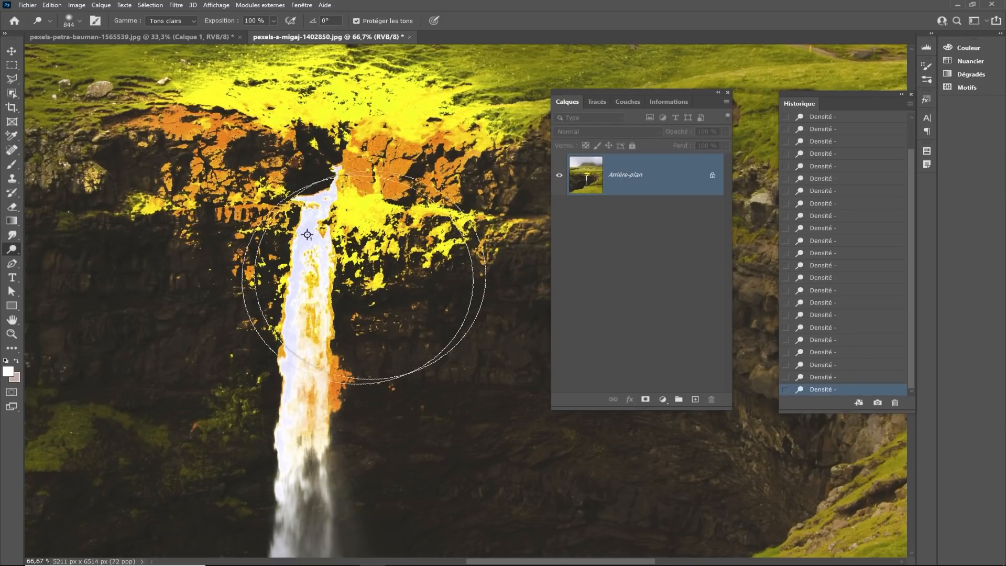
{"action": "scroll", "coordinate": [800, 125], "scroll_direction": "up", "scroll_amount": 3}
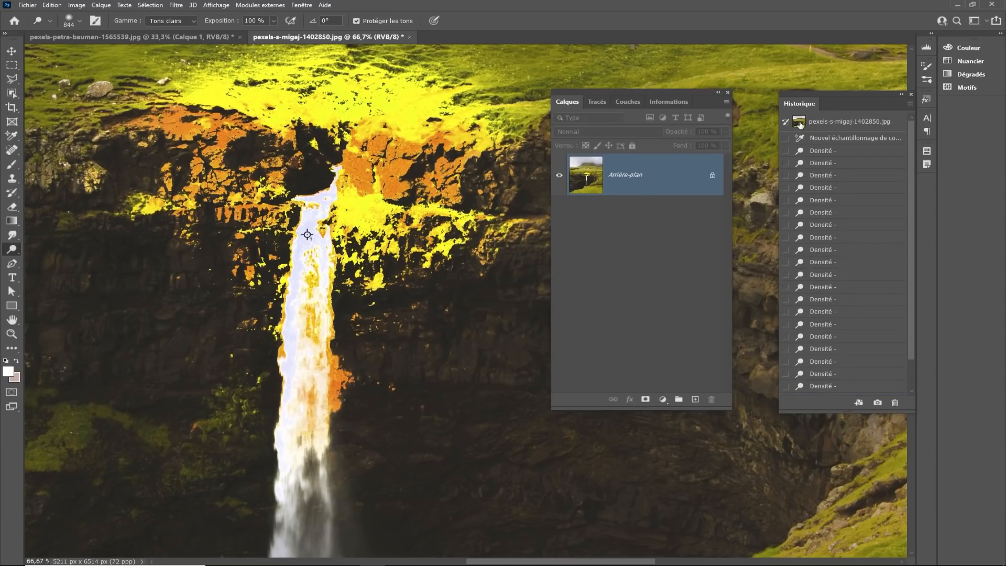
{"action": "left_click", "coordinate": [837, 139]}
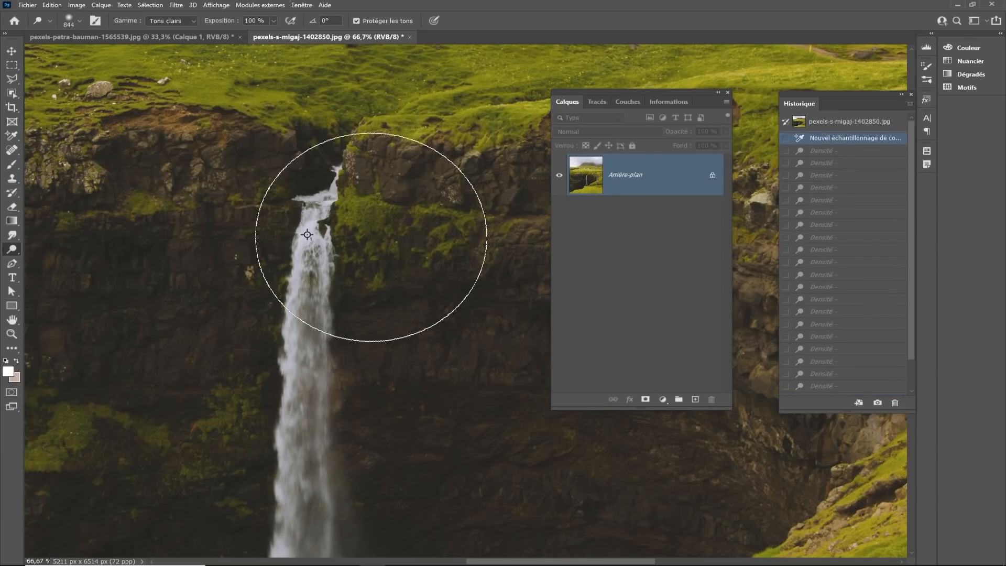
Set the Dodge tool's range to Tons moyens.
{"action": "scroll", "coordinate": [372, 237], "scroll_direction": "down", "scroll_amount": 2}
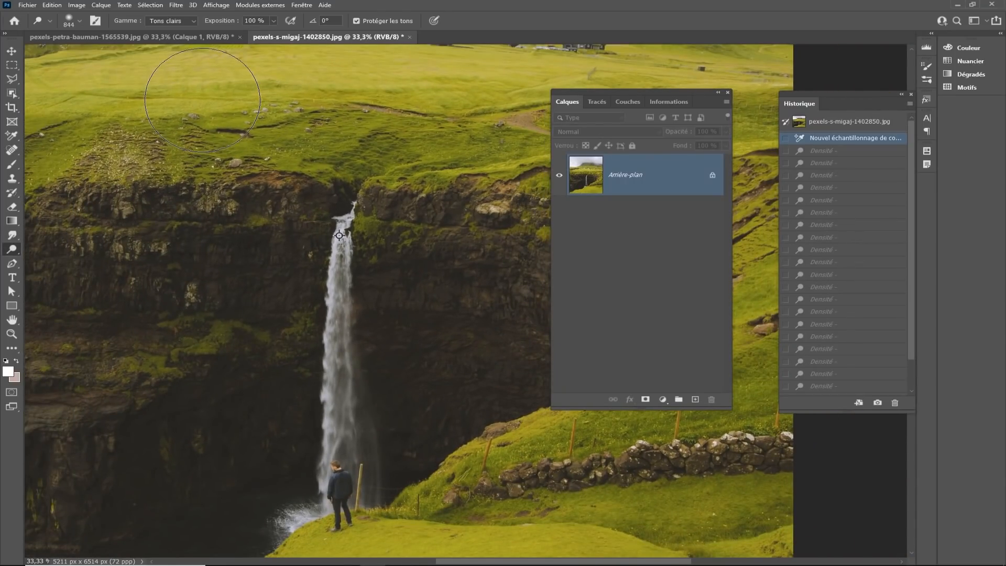
{"action": "left_click", "coordinate": [175, 24]}
{"action": "left_click", "coordinate": [167, 37]}
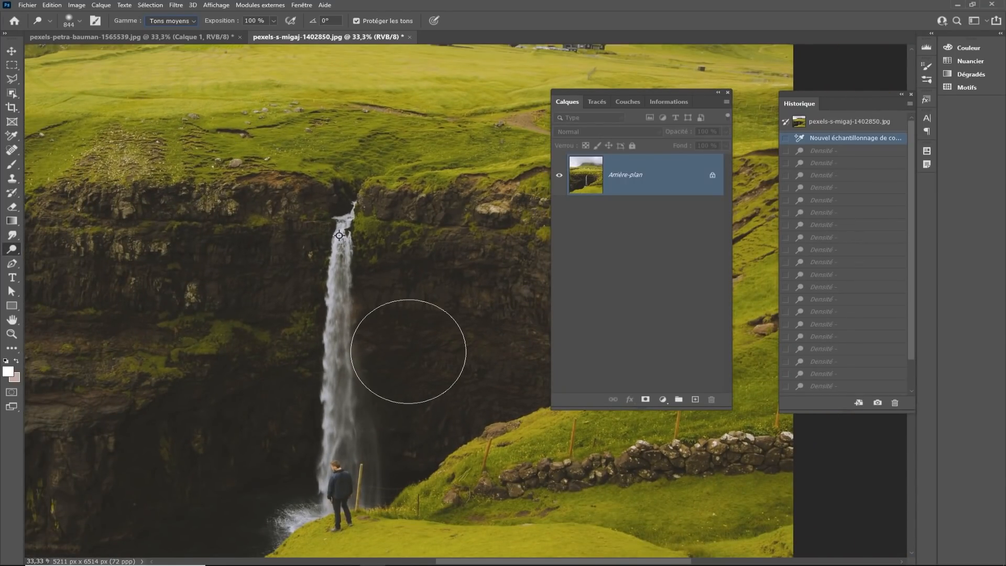
Try lightening the dark cliff around the waterfall with Protéger les tons disabled, and undo the stroke.
{"action": "left_click", "coordinate": [356, 21]}
{"action": "mouse_move", "coordinate": [415, 341]}
{"action": "left_mouse_down"}
{"action": "mouse_move", "coordinate": [462, 304]}
{"action": "mouse_move", "coordinate": [462, 378]}
{"action": "mouse_move", "coordinate": [510, 262]}
{"action": "mouse_move", "coordinate": [419, 355]}
{"action": "mouse_move", "coordinate": [427, 265]}
{"action": "mouse_move", "coordinate": [418, 286]}
{"action": "mouse_move", "coordinate": [421, 308]}
{"action": "mouse_move", "coordinate": [436, 276]}
{"action": "mouse_move", "coordinate": [322, 243]}
{"action": "mouse_move", "coordinate": [386, 268]}
{"action": "mouse_move", "coordinate": [387, 298]}
{"action": "mouse_move", "coordinate": [257, 299]}
{"action": "mouse_move", "coordinate": [193, 332]}
{"action": "mouse_move", "coordinate": [352, 402]}
{"action": "mouse_move", "coordinate": [158, 351]}
{"action": "mouse_move", "coordinate": [243, 436]}
{"action": "mouse_move", "coordinate": [373, 396]}
{"action": "mouse_move", "coordinate": [325, 453]}
{"action": "mouse_move", "coordinate": [325, 404]}
{"action": "mouse_move", "coordinate": [423, 309]}
{"action": "mouse_move", "coordinate": [396, 253]}
{"action": "mouse_move", "coordinate": [319, 372]}
{"action": "mouse_move", "coordinate": [228, 254]}
{"action": "mouse_move", "coordinate": [302, 247]}
{"action": "mouse_move", "coordinate": [437, 292]}
{"action": "mouse_move", "coordinate": [397, 306]}
{"action": "mouse_move", "coordinate": [359, 345]}
{"action": "mouse_move", "coordinate": [271, 271]}
{"action": "mouse_move", "coordinate": [520, 287]}
{"action": "mouse_move", "coordinate": [399, 275]}
{"action": "mouse_move", "coordinate": [406, 326]}
{"action": "mouse_move", "coordinate": [323, 347]}
{"action": "mouse_move", "coordinate": [318, 364]}
{"action": "mouse_move", "coordinate": [380, 254]}
{"action": "left_mouse_up"}
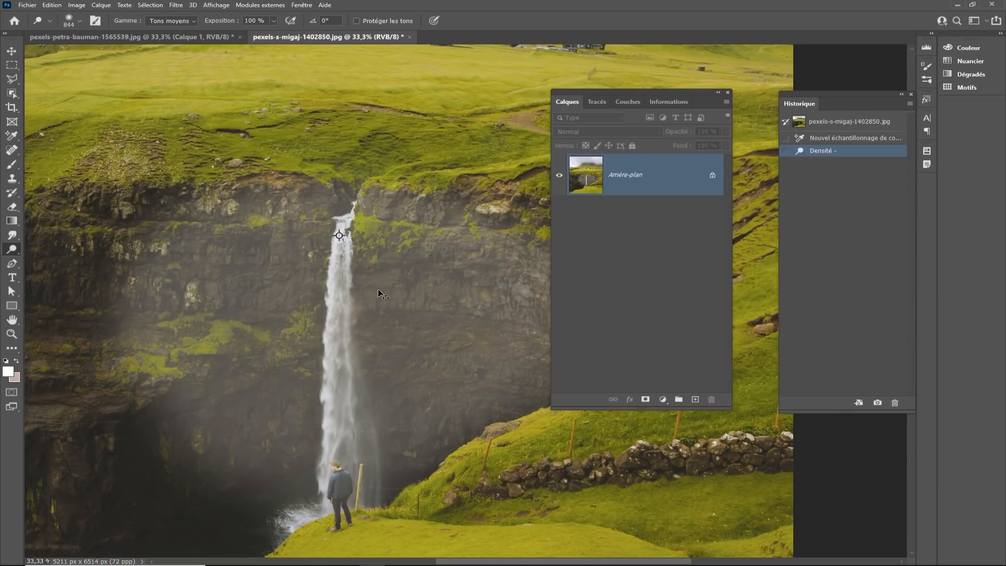
{"action": "key", "text": "ctrl+z"}
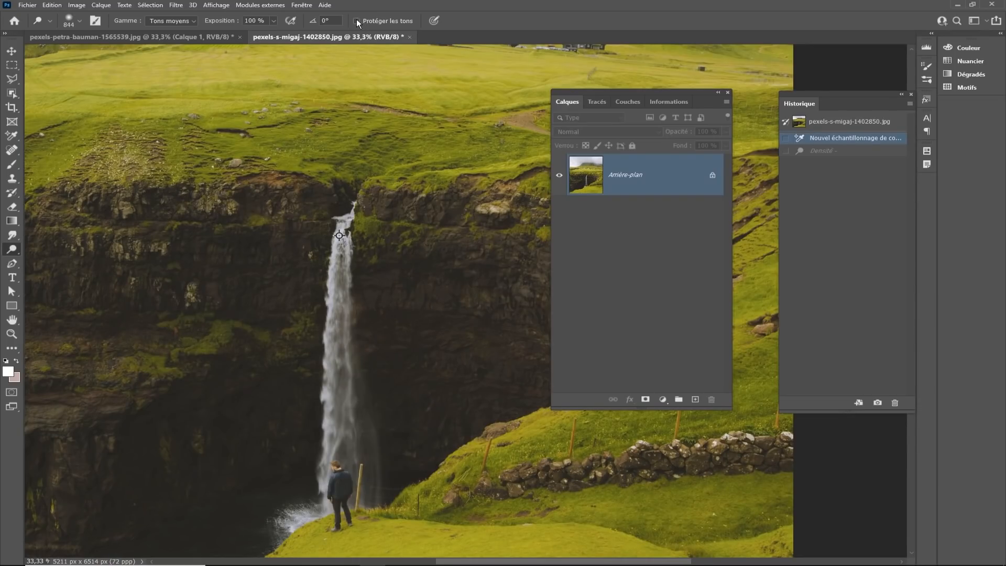
Dodge the dark cliff on both sides of the waterfall with Protéger les tons enabled, moving the Calques panel group clear of the cliff.
{"action": "key", "text": "ctrl+shift+z"}
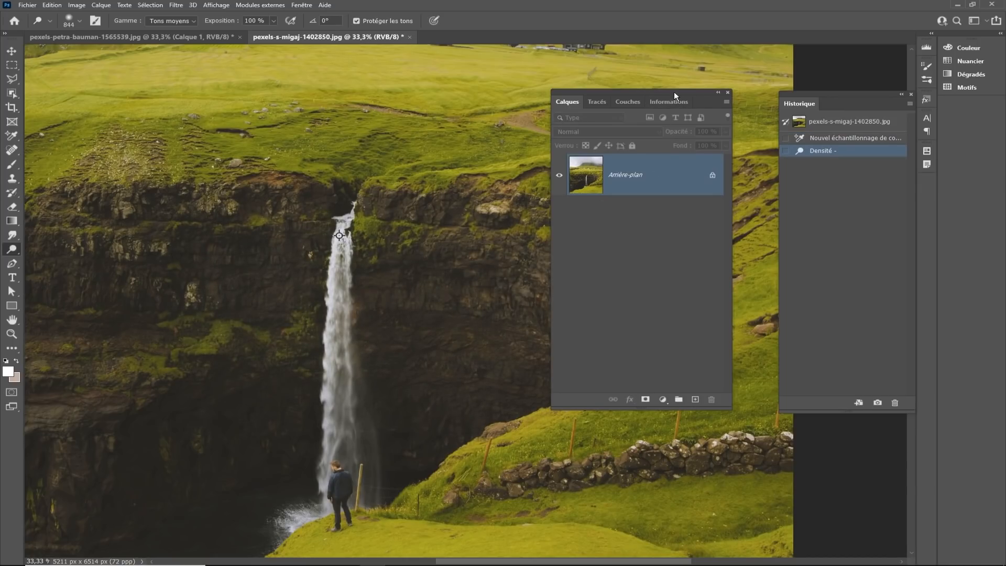
{"action": "mouse_move", "coordinate": [673, 91]}
{"action": "left_mouse_down"}
{"action": "mouse_move", "coordinate": [820, 186]}
{"action": "mouse_move", "coordinate": [818, 219]}
{"action": "left_mouse_up"}
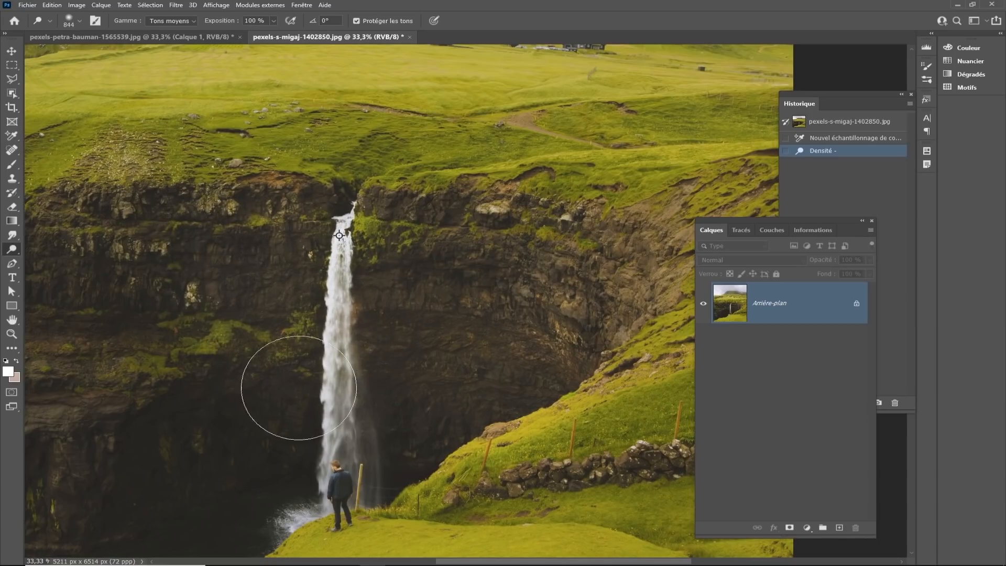
{"action": "left_click_drag", "start_coordinate": [245, 406], "coordinate": [285, 382]}
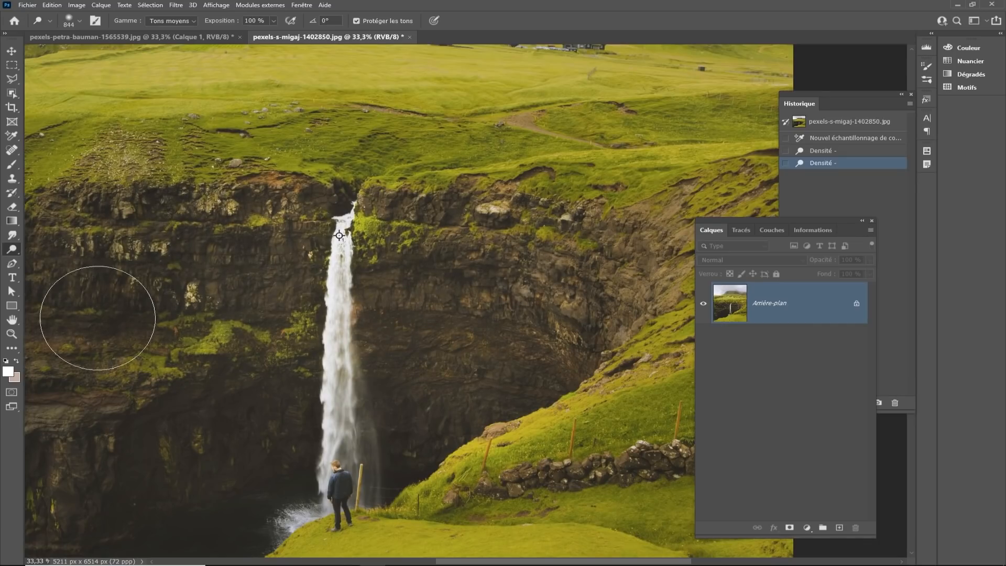
{"action": "mouse_move", "coordinate": [558, 341]}
{"action": "left_mouse_down"}
{"action": "mouse_move", "coordinate": [584, 295]}
{"action": "mouse_move", "coordinate": [577, 304]}
{"action": "left_mouse_up"}
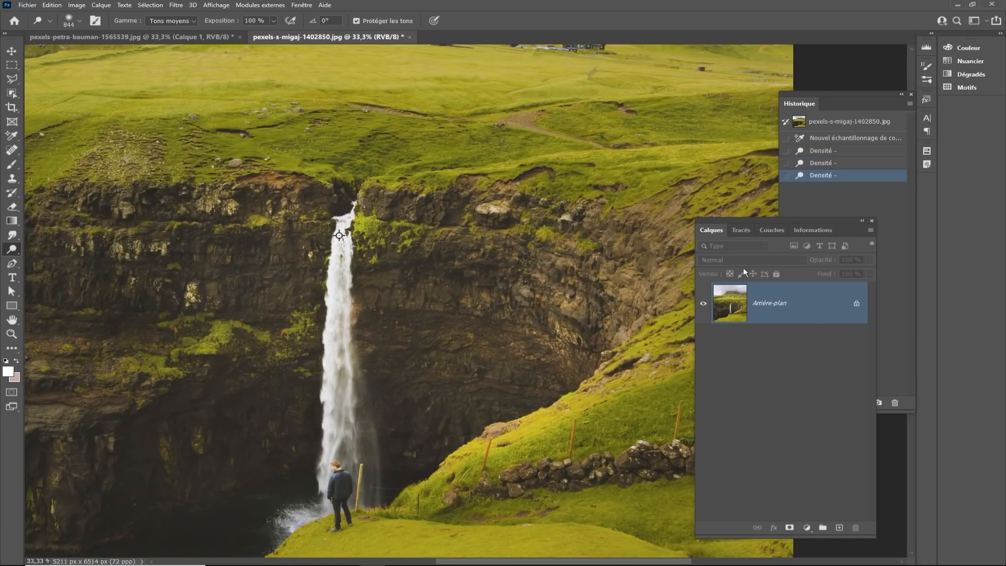
Compare the original image with the last dodged state, and return to the history state right after the color sampler was placed.
{"action": "left_click", "coordinate": [798, 121]}
{"action": "left_click", "coordinate": [848, 176]}
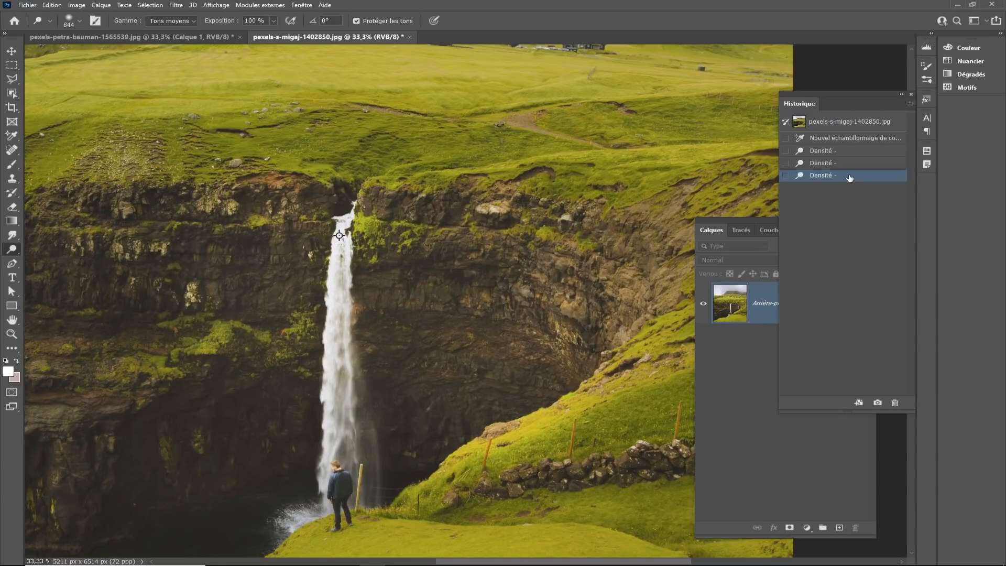
{"action": "left_click_drag", "start_coordinate": [255, 335], "coordinate": [267, 318]}
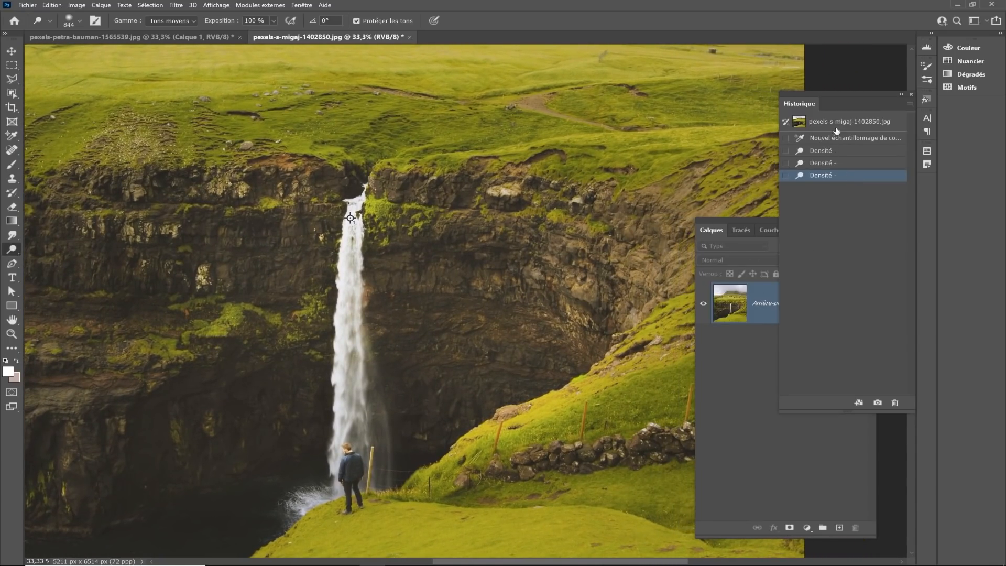
{"action": "left_click", "coordinate": [835, 138]}
Set the Dodge range to Tons foncés, try lightening the cliff with Protéger les tons disabled, and undo the stroke.
{"action": "left_click", "coordinate": [172, 21]}
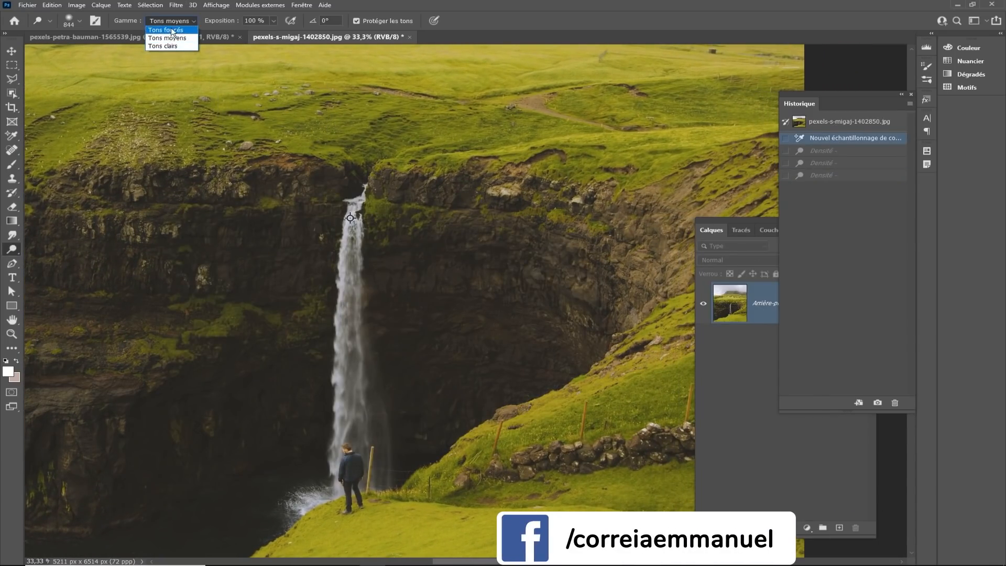
{"action": "left_click", "coordinate": [169, 32]}
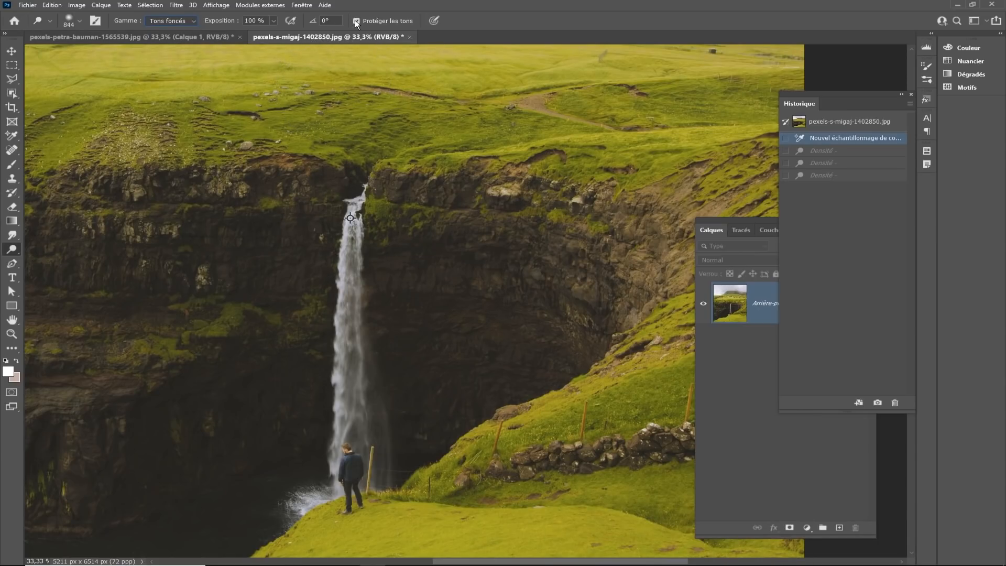
{"action": "mouse_move", "coordinate": [404, 292]}
{"action": "left_mouse_down"}
{"action": "mouse_move", "coordinate": [450, 337]}
{"action": "mouse_move", "coordinate": [532, 351]}
{"action": "mouse_move", "coordinate": [505, 257]}
{"action": "mouse_move", "coordinate": [390, 209]}
{"action": "mouse_move", "coordinate": [300, 336]}
{"action": "mouse_move", "coordinate": [333, 329]}
{"action": "mouse_move", "coordinate": [249, 238]}
{"action": "mouse_move", "coordinate": [331, 298]}
{"action": "left_mouse_up"}
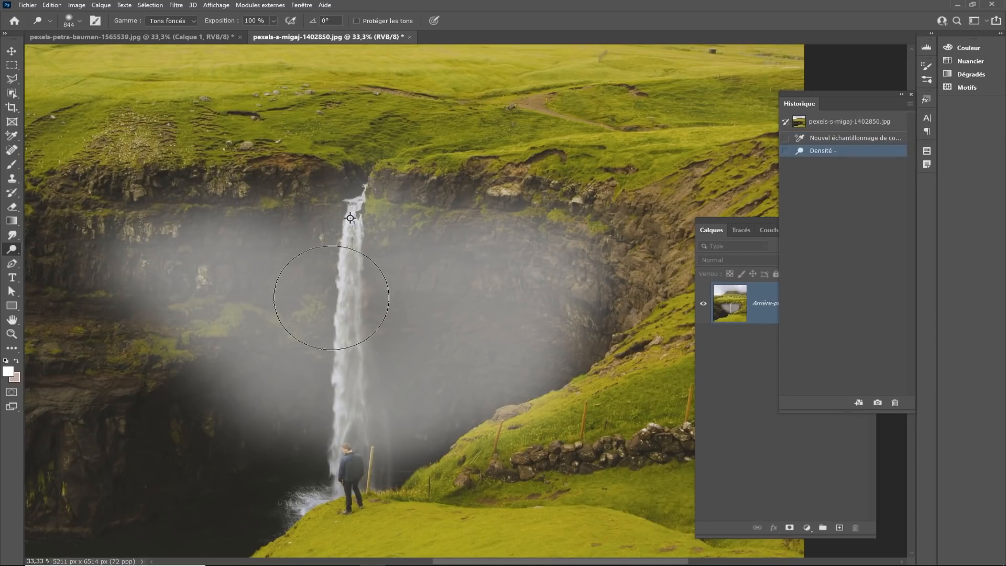
{"action": "key", "text": "ctrl+z"}
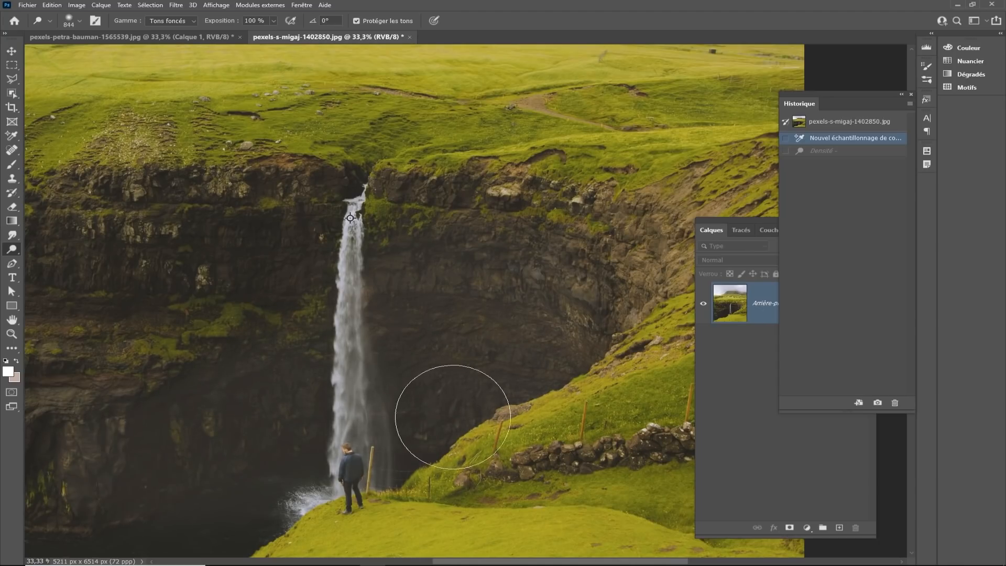
Try lightening the shadows of the cliff and the water below with Protéger les tons enabled, and undo the stroke.
{"action": "mouse_move", "coordinate": [178, 540]}
{"action": "left_mouse_down"}
{"action": "mouse_move", "coordinate": [125, 547]}
{"action": "mouse_move", "coordinate": [56, 483]}
{"action": "left_mouse_up"}
{"action": "mouse_move", "coordinate": [181, 453]}
{"action": "left_mouse_down"}
{"action": "mouse_move", "coordinate": [246, 389]}
{"action": "mouse_move", "coordinate": [303, 373]}
{"action": "left_mouse_up"}
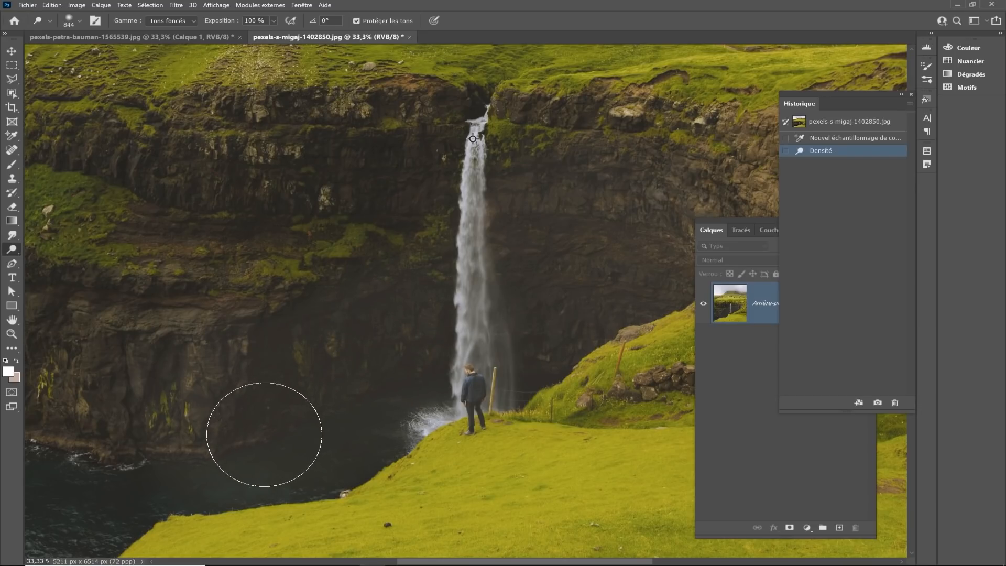
{"action": "mouse_move", "coordinate": [219, 355]}
{"action": "left_mouse_down"}
{"action": "mouse_move", "coordinate": [305, 330]}
{"action": "mouse_move", "coordinate": [235, 344]}
{"action": "left_mouse_up"}
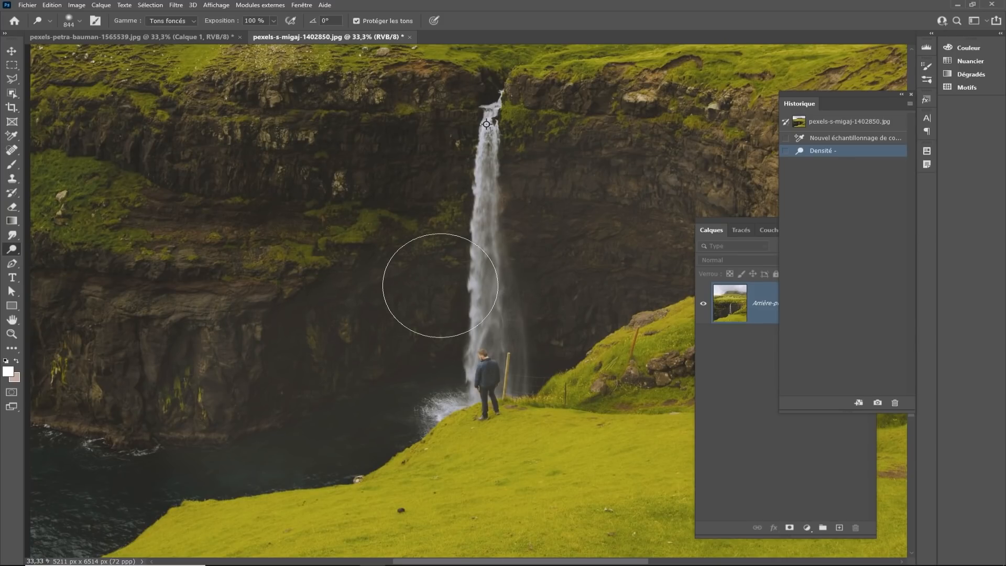
{"action": "key", "text": "ctrl+z"}
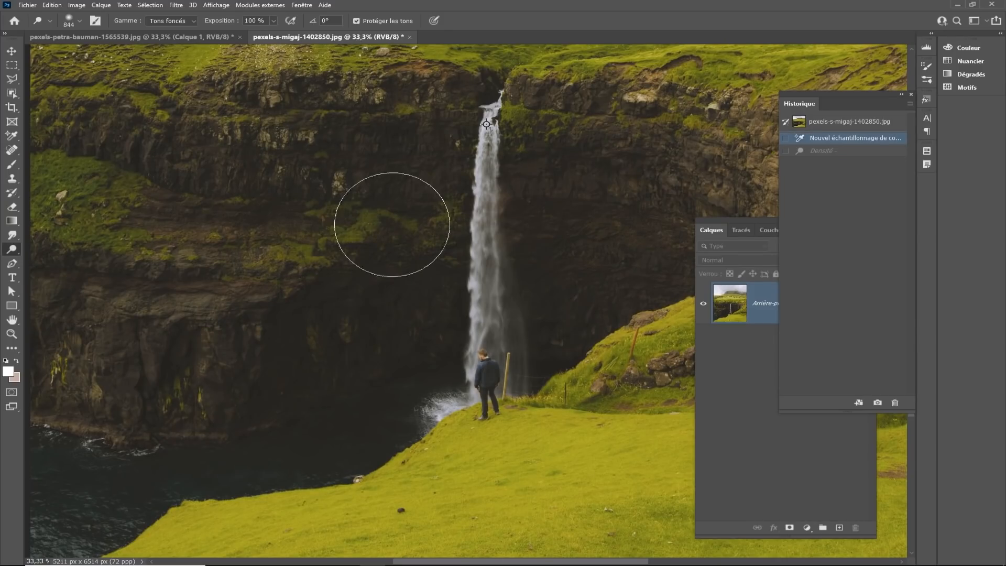
Switch to the Burn tool (Densité +) with its range set to Tons foncés.
{"action": "right_click", "coordinate": [12, 249]}
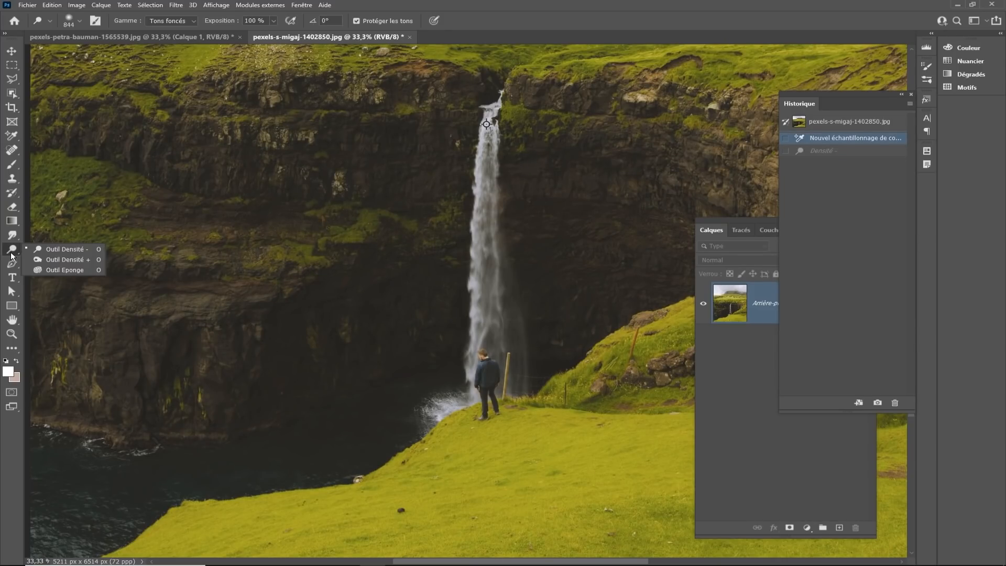
{"action": "left_click", "coordinate": [63, 262]}
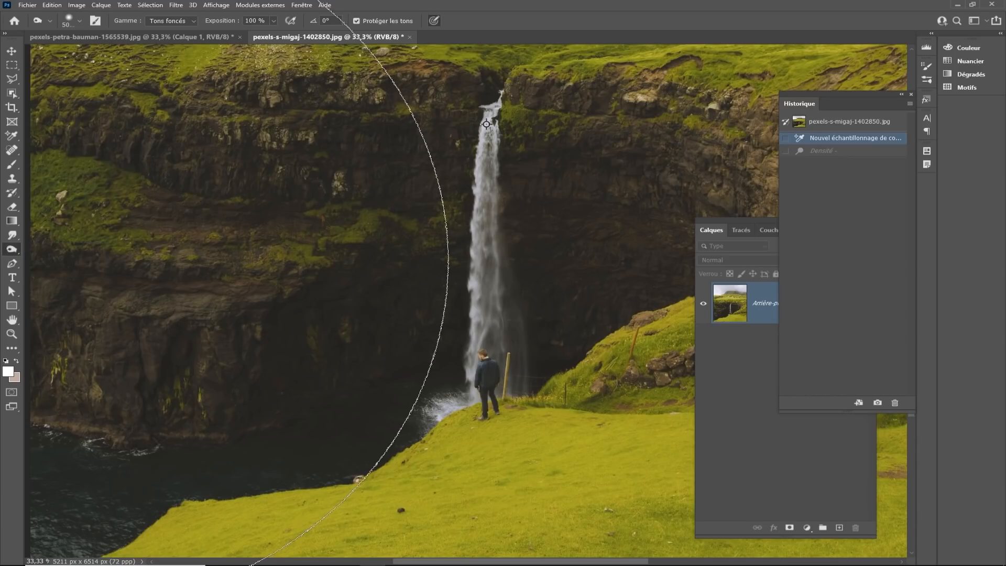
{"action": "left_click", "coordinate": [170, 21]}
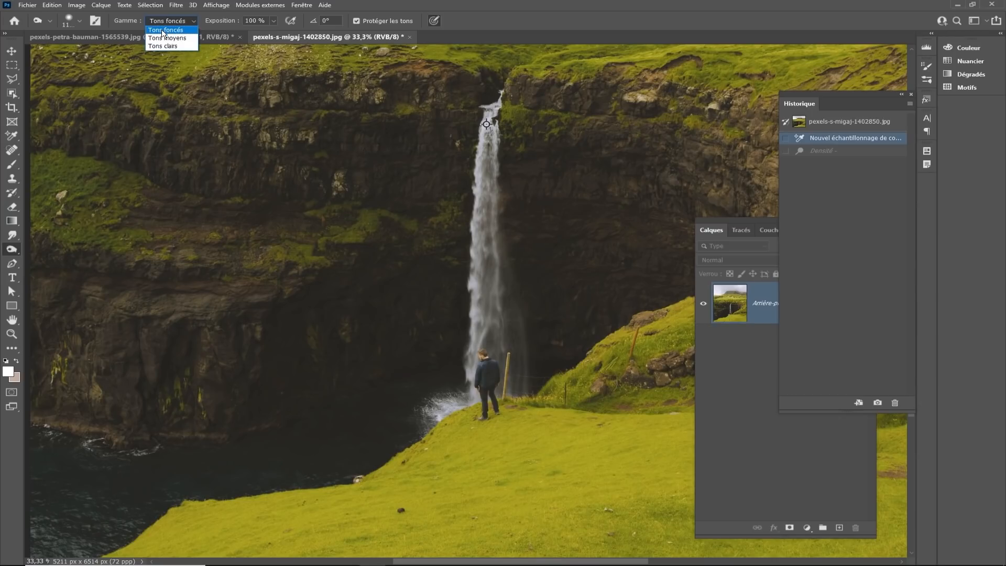
{"action": "left_click", "coordinate": [162, 30]}
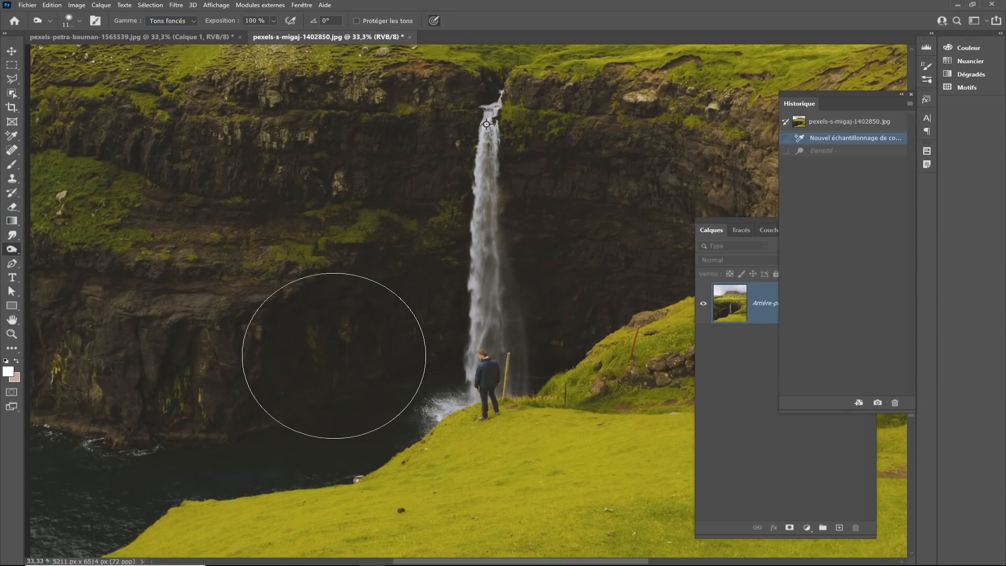
Try burning the cliff without Protéger les tons at 100 % exposure and again at 1 %, undoing each stroke.
{"action": "mouse_move", "coordinate": [399, 307]}
{"action": "left_mouse_down"}
{"action": "mouse_move", "coordinate": [301, 357]}
{"action": "mouse_move", "coordinate": [125, 391]}
{"action": "mouse_move", "coordinate": [146, 359]}
{"action": "mouse_move", "coordinate": [447, 328]}
{"action": "mouse_move", "coordinate": [449, 357]}
{"action": "mouse_move", "coordinate": [103, 457]}
{"action": "mouse_move", "coordinate": [519, 319]}
{"action": "mouse_move", "coordinate": [558, 292]}
{"action": "left_mouse_up"}
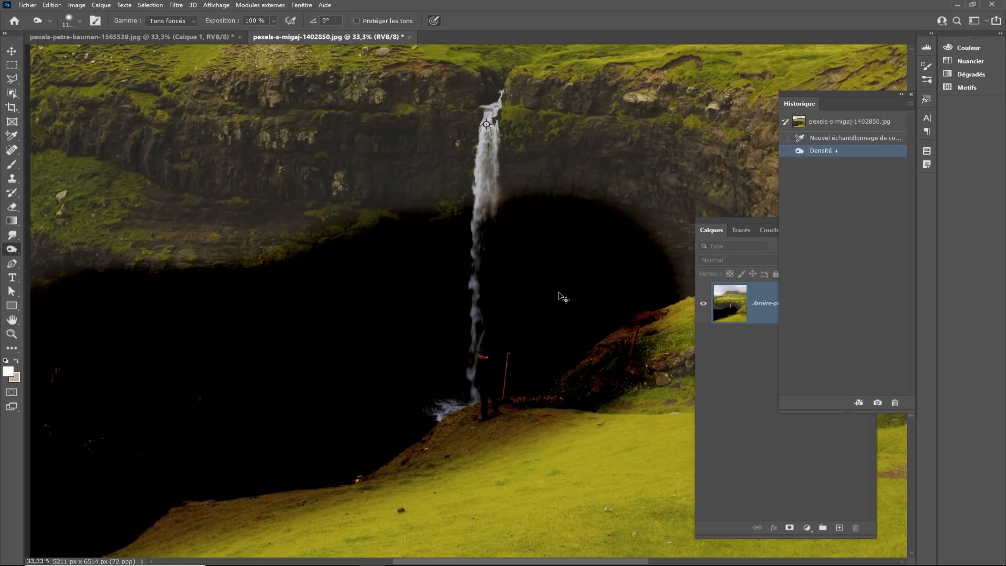
{"action": "key", "text": "ctrl+z"}
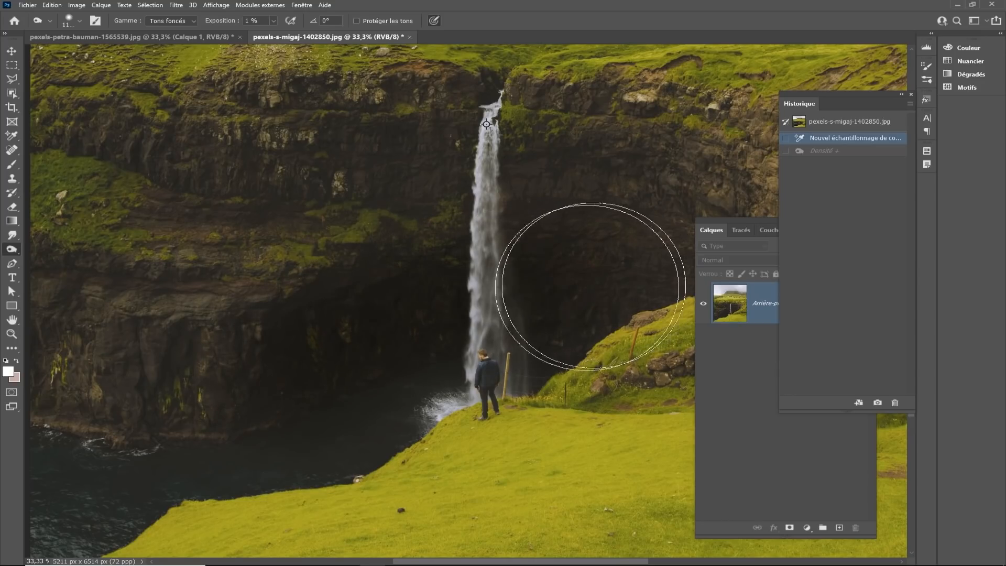
{"action": "mouse_move", "coordinate": [590, 287]}
{"action": "left_mouse_down"}
{"action": "mouse_move", "coordinate": [140, 388]}
{"action": "mouse_move", "coordinate": [117, 431]}
{"action": "mouse_move", "coordinate": [141, 353]}
{"action": "mouse_move", "coordinate": [263, 415]}
{"action": "mouse_move", "coordinate": [7, 456]}
{"action": "mouse_move", "coordinate": [119, 505]}
{"action": "mouse_move", "coordinate": [81, 545]}
{"action": "mouse_move", "coordinate": [375, 426]}
{"action": "mouse_move", "coordinate": [458, 365]}
{"action": "mouse_move", "coordinate": [629, 278]}
{"action": "mouse_move", "coordinate": [455, 214]}
{"action": "mouse_move", "coordinate": [108, 259]}
{"action": "mouse_move", "coordinate": [260, 272]}
{"action": "mouse_move", "coordinate": [67, 251]}
{"action": "mouse_move", "coordinate": [37, 230]}
{"action": "mouse_move", "coordinate": [482, 207]}
{"action": "mouse_move", "coordinate": [451, 328]}
{"action": "mouse_move", "coordinate": [561, 168]}
{"action": "mouse_move", "coordinate": [139, 283]}
{"action": "mouse_move", "coordinate": [225, 136]}
{"action": "mouse_move", "coordinate": [382, 348]}
{"action": "mouse_move", "coordinate": [194, 422]}
{"action": "mouse_move", "coordinate": [134, 372]}
{"action": "mouse_move", "coordinate": [523, 218]}
{"action": "mouse_move", "coordinate": [190, 352]}
{"action": "left_mouse_up"}
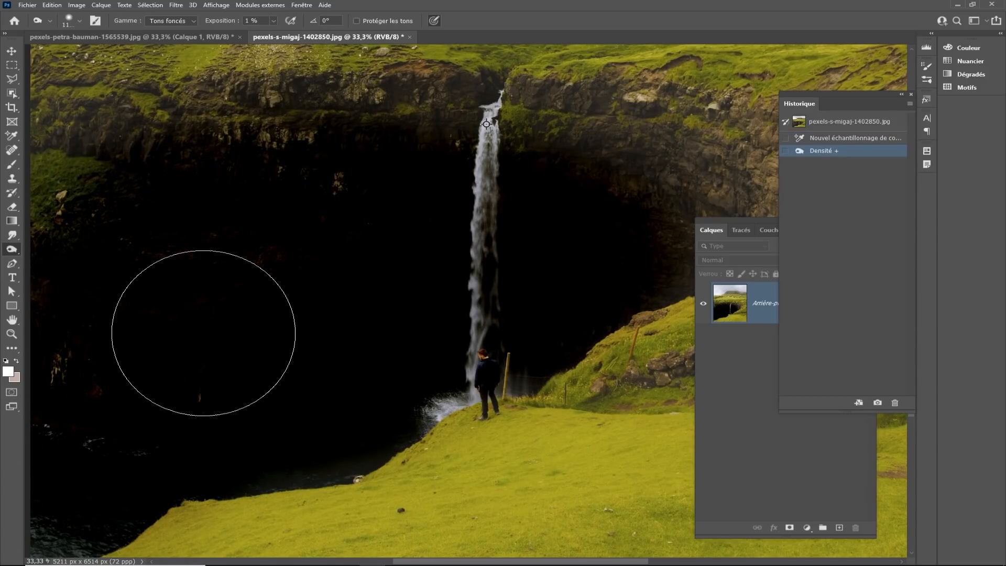
{"action": "key", "text": "ctrl+z"}
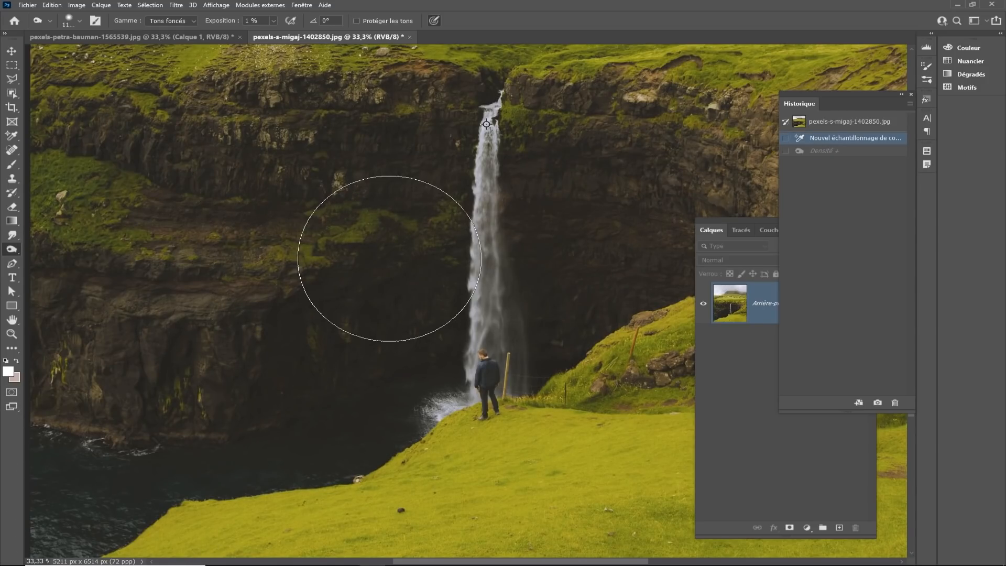
Enable Protéger les tons, burn the shadows of the cliff around the waterfall, and undo the second stroke.
{"action": "left_click", "coordinate": [356, 20]}
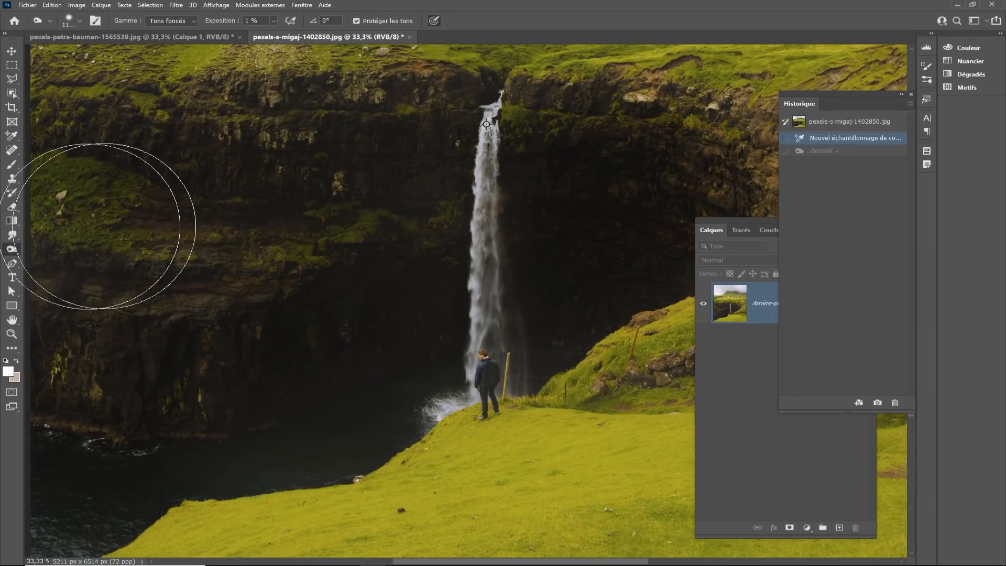
{"action": "left_click", "coordinate": [312, 301]}
{"action": "scroll", "coordinate": [312, 302], "scroll_direction": "down", "scroll_amount": 1}
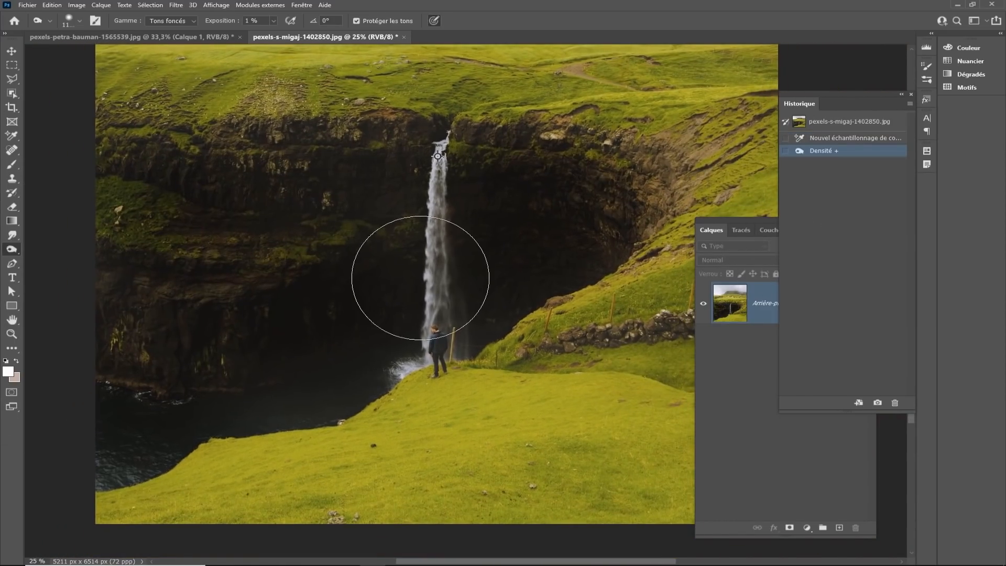
{"action": "left_click_drag", "start_coordinate": [175, 221], "coordinate": [613, 216]}
{"action": "key", "text": "ctrl+z"}
Reduce the brush size to 178 and darken the dark clothes of the man beside the waterfall with several burn strokes.
{"action": "left_click_drag", "start_coordinate": [419, 351], "coordinate": [395, 332]}
{"action": "scroll", "coordinate": [403, 338], "scroll_direction": "up", "scroll_amount": 3}
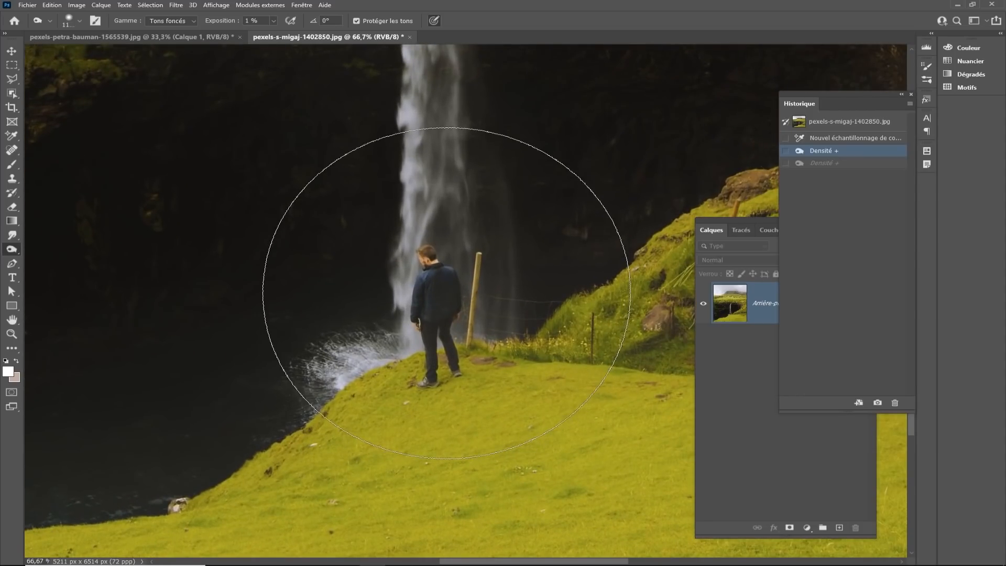
{"action": "scroll", "coordinate": [446, 293], "scroll_direction": "up", "scroll_amount": 1}
{"action": "left_click_drag", "start_coordinate": [446, 292], "coordinate": [174, 299]}
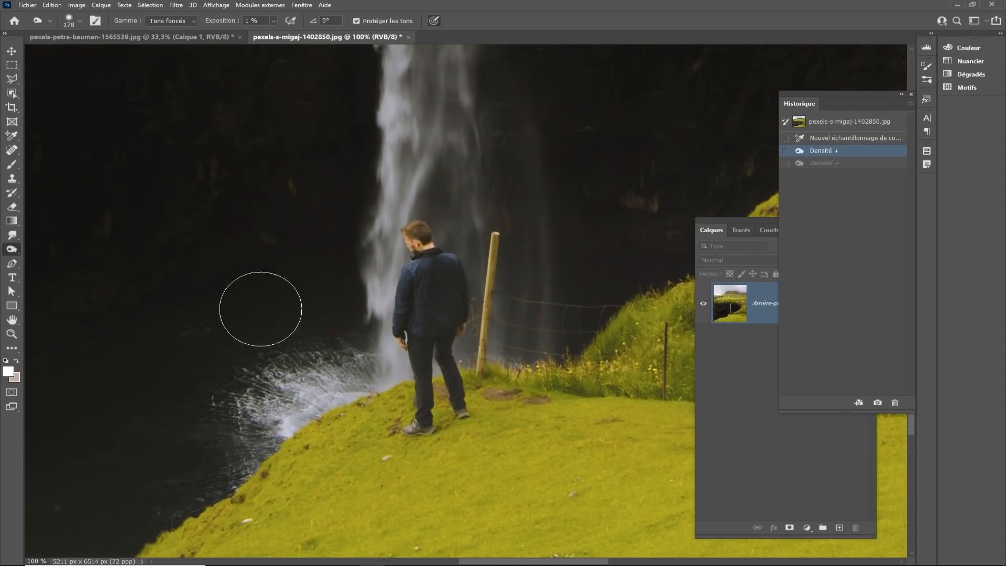
{"action": "left_click_drag", "start_coordinate": [424, 265], "coordinate": [443, 356]}
{"action": "left_click", "coordinate": [445, 283]}
{"action": "left_click", "coordinate": [442, 266]}
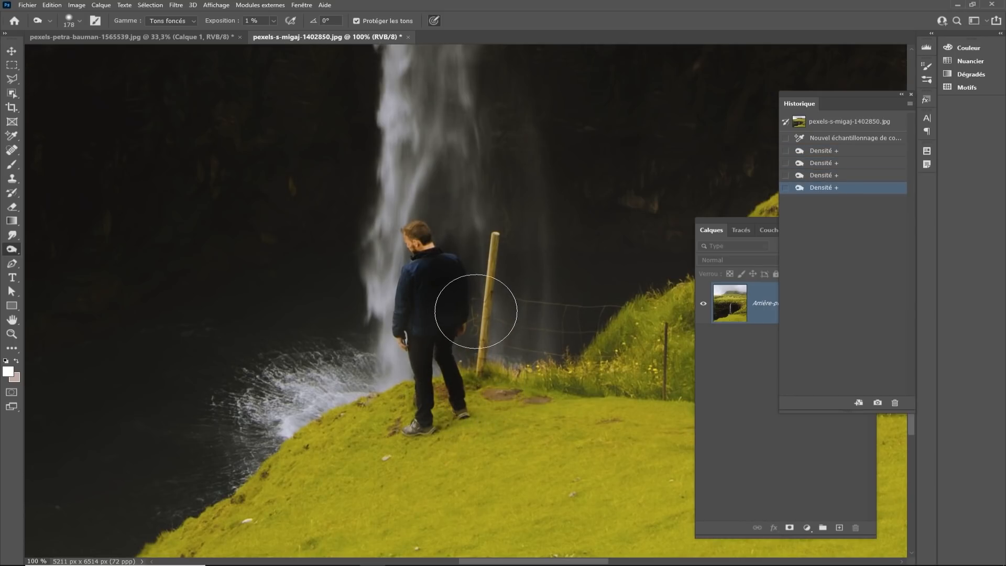
Enlarge the brush to 379 and burn the dark rock beside the waterfall and the cliff and water at the image's left edge.
{"action": "left_click", "coordinate": [562, 323], "text": "alt"}
{"action": "left_click", "coordinate": [558, 326], "text": "alt"}
{"action": "left_click", "coordinate": [551, 331], "text": "alt"}
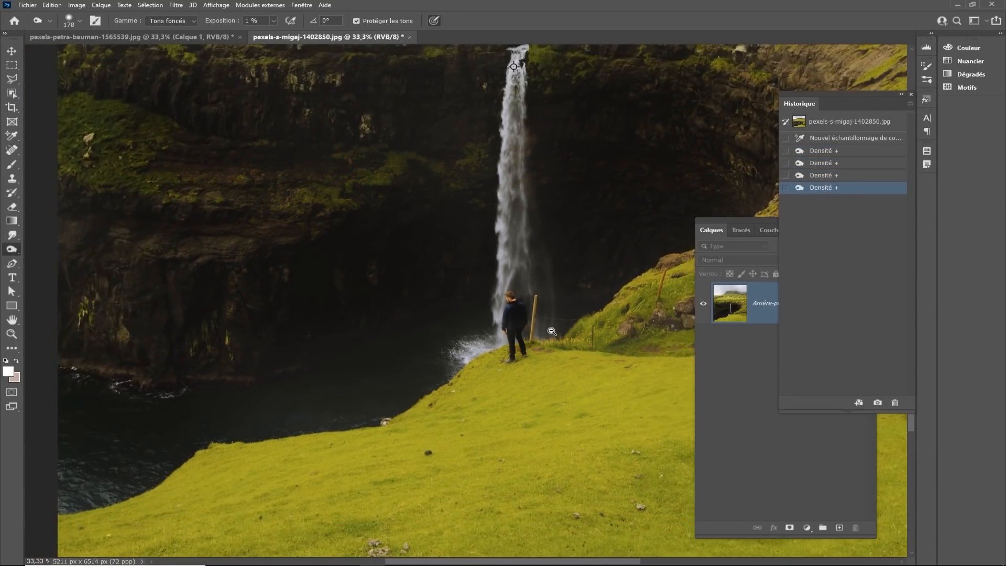
{"action": "left_click", "coordinate": [561, 323], "text": "ctrl"}
{"action": "left_click", "coordinate": [560, 323], "text": "ctrl"}
{"action": "right_click", "coordinate": [591, 256], "text": "alt"}
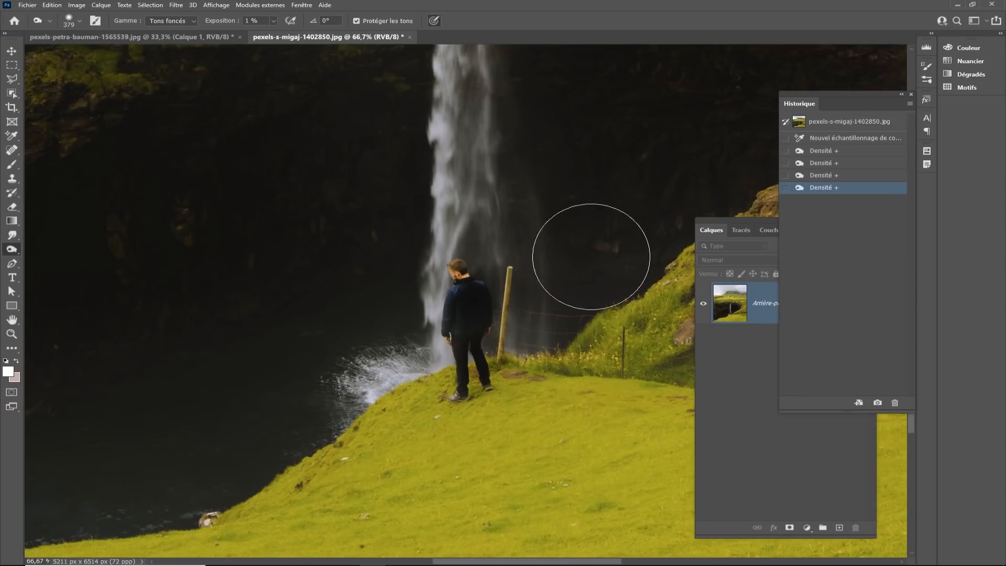
{"action": "mouse_move", "coordinate": [591, 256]}
{"action": "left_mouse_down"}
{"action": "mouse_move", "coordinate": [595, 267]}
{"action": "mouse_move", "coordinate": [563, 283]}
{"action": "left_mouse_up"}
{"action": "left_click", "coordinate": [542, 283], "text": "alt"}
{"action": "left_click", "coordinate": [542, 283], "text": "alt"}
{"action": "left_click", "coordinate": [542, 283], "text": "alt"}
{"action": "left_click", "coordinate": [542, 283], "text": "alt"}
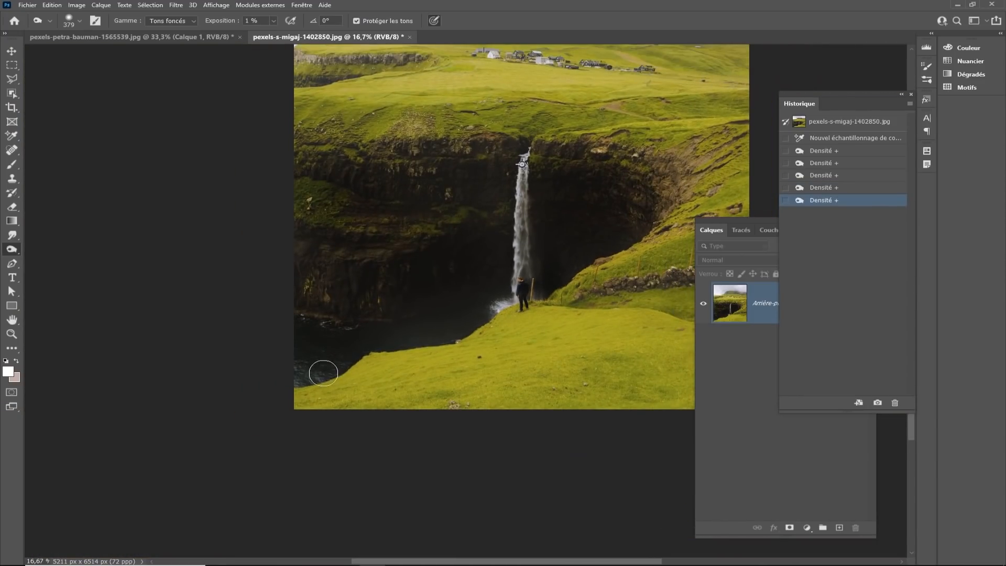
{"action": "mouse_move", "coordinate": [322, 352]}
{"action": "left_mouse_down"}
{"action": "mouse_move", "coordinate": [372, 214]}
{"action": "mouse_move", "coordinate": [290, 250]}
{"action": "left_mouse_up"}
{"action": "scroll", "coordinate": [329, 249], "scroll_direction": "up", "scroll_amount": 1}
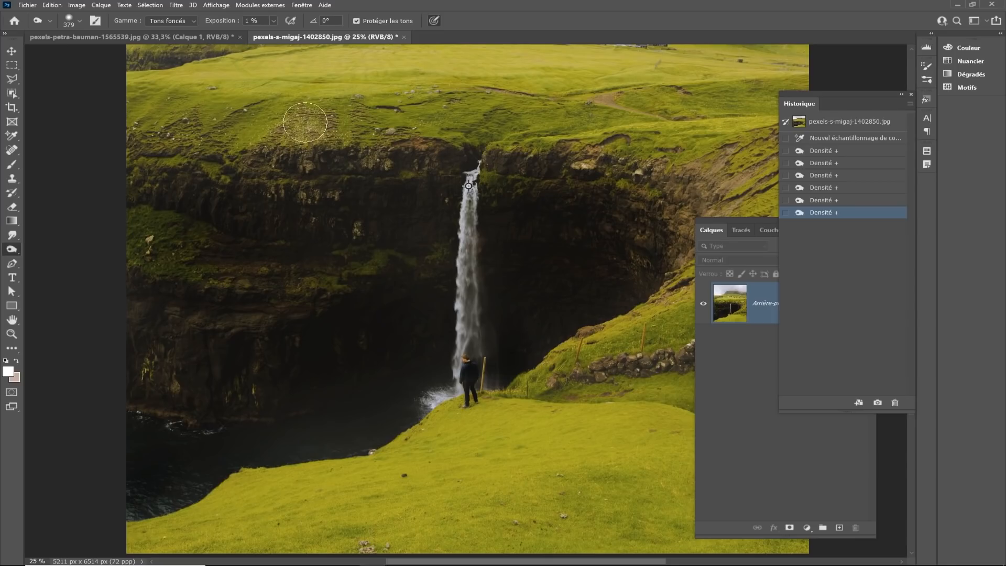
Set the Burn range to Tons moyens and restore the image to its original opening snapshot in the history.
{"action": "left_click", "coordinate": [170, 20]}
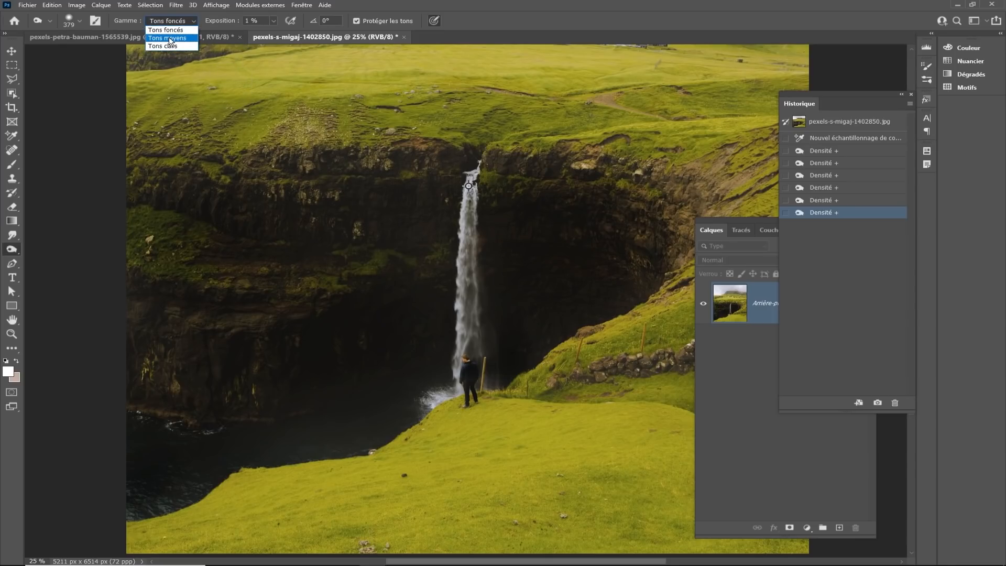
{"action": "key", "text": "Escape"}
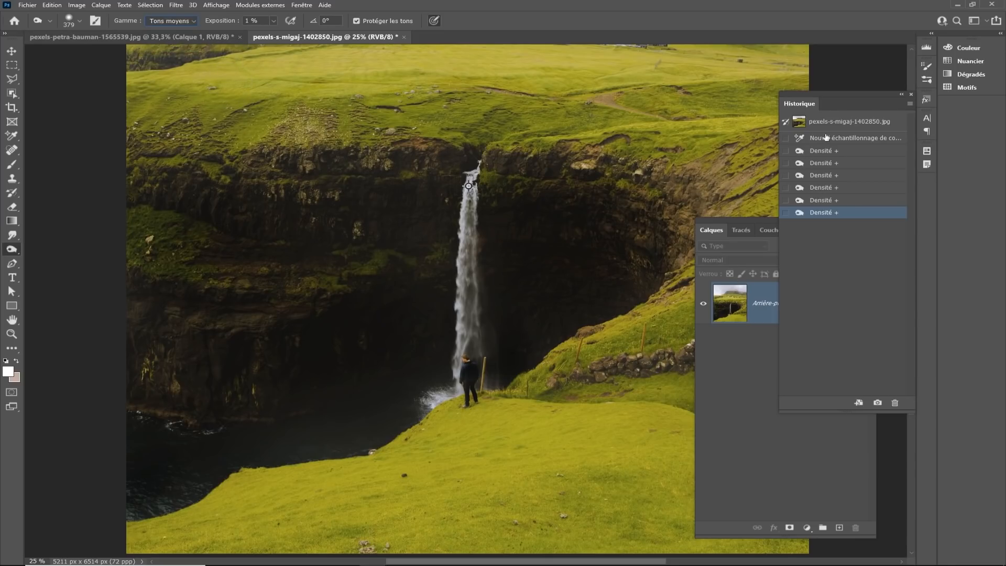
{"action": "left_click", "coordinate": [821, 124]}
Enlarge the brush to 955 and burn the midtones of the grassy foreground along the image's lower edge and lower right corner.
{"action": "left_click_drag", "start_coordinate": [420, 304], "coordinate": [452, 304]}
{"action": "mouse_move", "coordinate": [505, 414]}
{"action": "left_mouse_down"}
{"action": "mouse_move", "coordinate": [416, 294]}
{"action": "mouse_move", "coordinate": [408, 310]}
{"action": "left_mouse_up"}
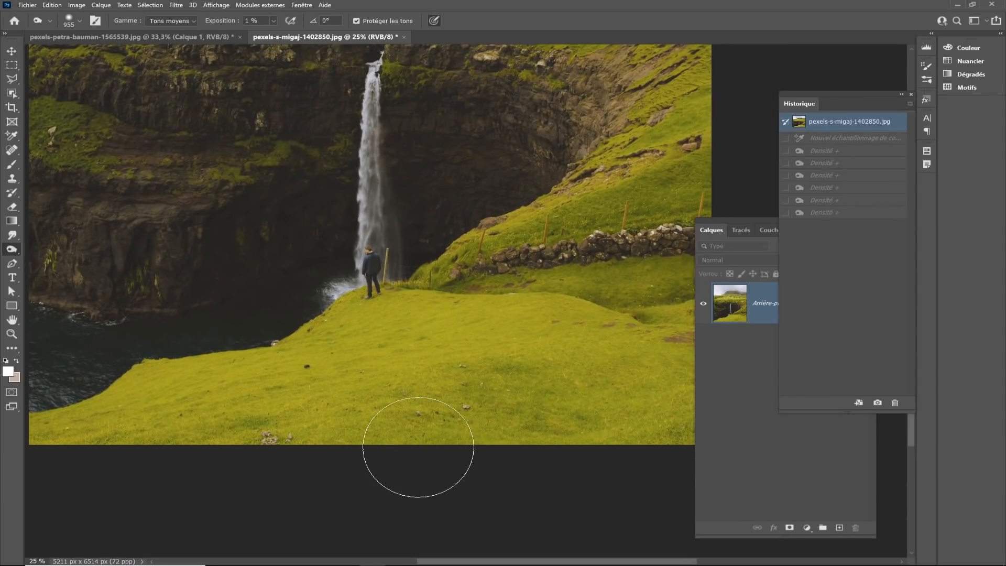
{"action": "left_click", "coordinate": [511, 414]}
{"action": "scroll", "coordinate": [511, 414], "scroll_direction": "down", "scroll_amount": 1}
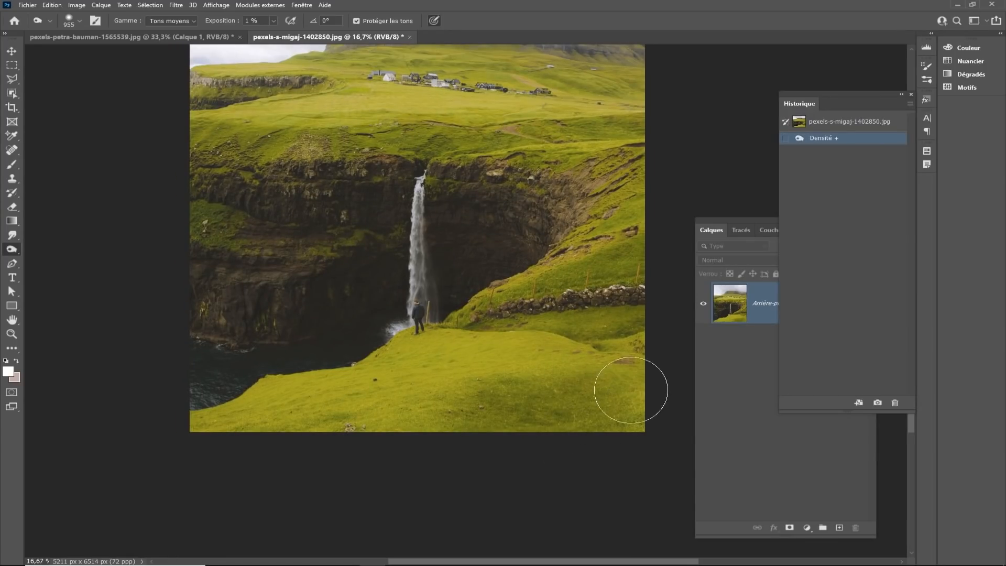
{"action": "mouse_move", "coordinate": [639, 375]}
{"action": "left_mouse_down"}
{"action": "mouse_move", "coordinate": [602, 407]}
{"action": "mouse_move", "coordinate": [627, 412]}
{"action": "mouse_move", "coordinate": [601, 426]}
{"action": "mouse_move", "coordinate": [491, 412]}
{"action": "mouse_move", "coordinate": [497, 402]}
{"action": "mouse_move", "coordinate": [374, 430]}
{"action": "mouse_move", "coordinate": [450, 416]}
{"action": "mouse_move", "coordinate": [382, 426]}
{"action": "left_mouse_up"}
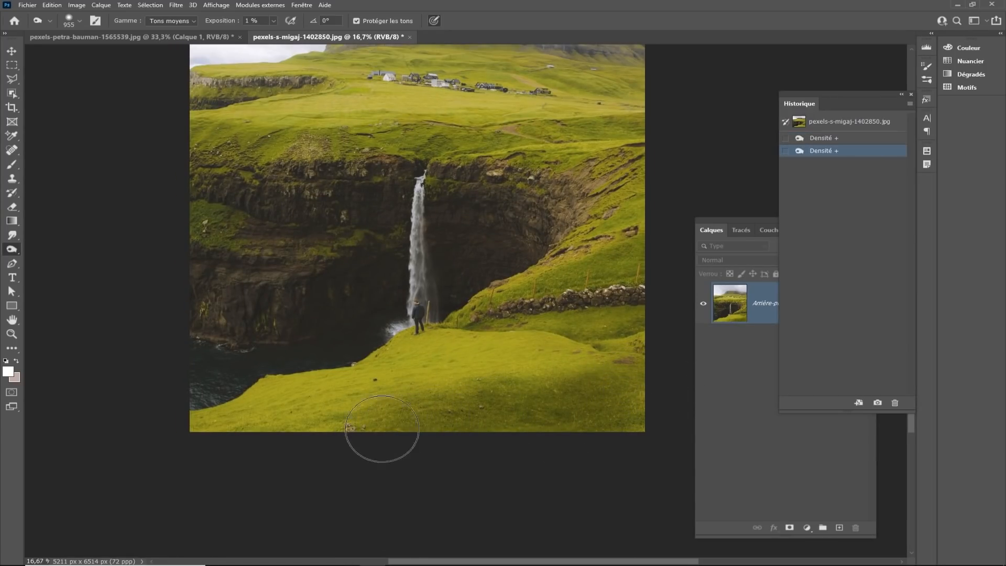
Burn the midtones of the grassy foreground along the lower edge and right side with Protéger les tons on.
{"action": "mouse_move", "coordinate": [590, 408]}
{"action": "left_mouse_down"}
{"action": "mouse_move", "coordinate": [530, 413]}
{"action": "mouse_move", "coordinate": [647, 409]}
{"action": "mouse_move", "coordinate": [636, 382]}
{"action": "mouse_move", "coordinate": [595, 370]}
{"action": "mouse_move", "coordinate": [521, 376]}
{"action": "mouse_move", "coordinate": [574, 374]}
{"action": "left_mouse_up"}
{"action": "mouse_move", "coordinate": [476, 393]}
{"action": "left_mouse_down"}
{"action": "mouse_move", "coordinate": [377, 404]}
{"action": "mouse_move", "coordinate": [283, 433]}
{"action": "left_mouse_up"}
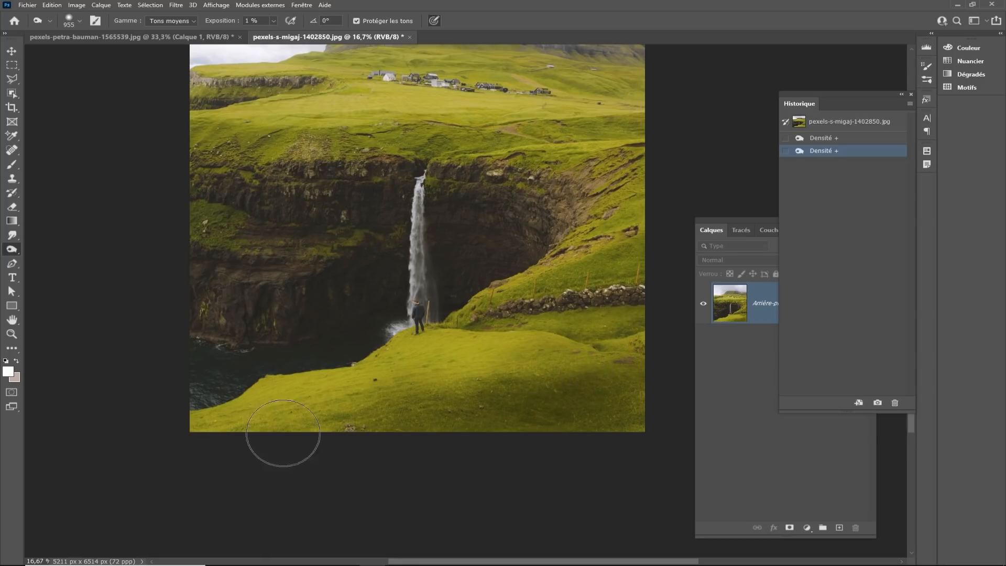
{"action": "left_click_drag", "start_coordinate": [606, 368], "coordinate": [669, 354]}
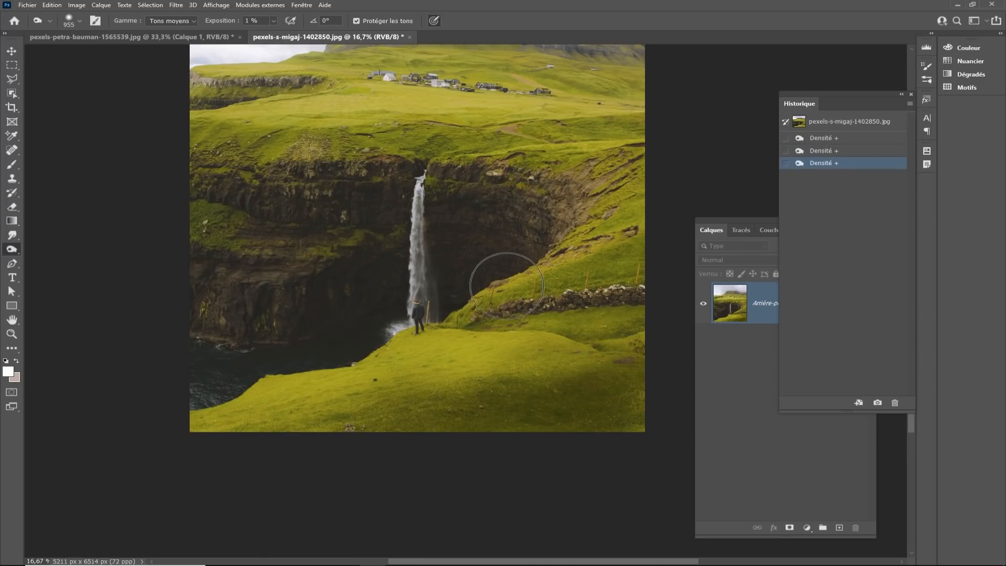
Restore the image's opening snapshot in the history and burn the lower-edge grass at 1 % exposure with Protéger les tons off.
{"action": "left_click", "coordinate": [805, 120]}
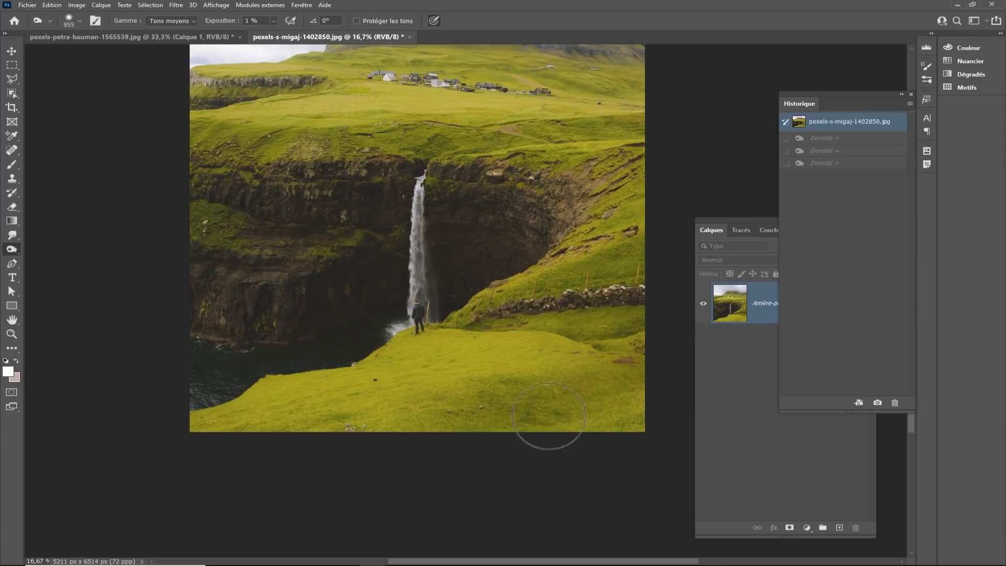
{"action": "left_click_drag", "start_coordinate": [548, 416], "coordinate": [474, 426]}
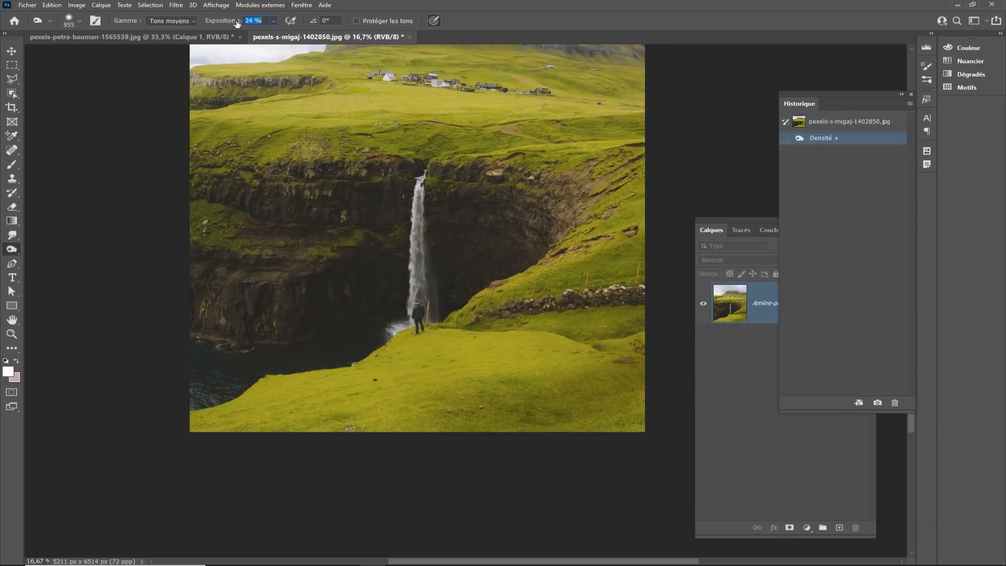
Set the exposure to 24 % and try an unprotected burn stroke on the foreground grass, undoing the stroke.
{"action": "mouse_move", "coordinate": [370, 449]}
{"action": "left_mouse_down"}
{"action": "mouse_move", "coordinate": [401, 420]}
{"action": "mouse_move", "coordinate": [627, 366]}
{"action": "mouse_move", "coordinate": [633, 373]}
{"action": "mouse_move", "coordinate": [564, 428]}
{"action": "mouse_move", "coordinate": [664, 362]}
{"action": "mouse_move", "coordinate": [449, 425]}
{"action": "mouse_move", "coordinate": [511, 411]}
{"action": "left_mouse_up"}
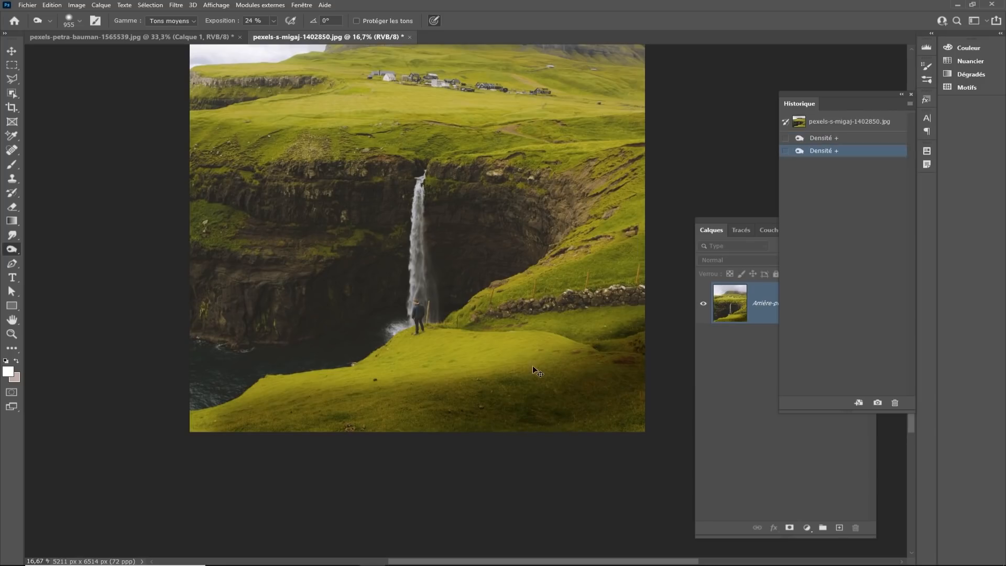
{"action": "key", "text": "ctrl+z"}
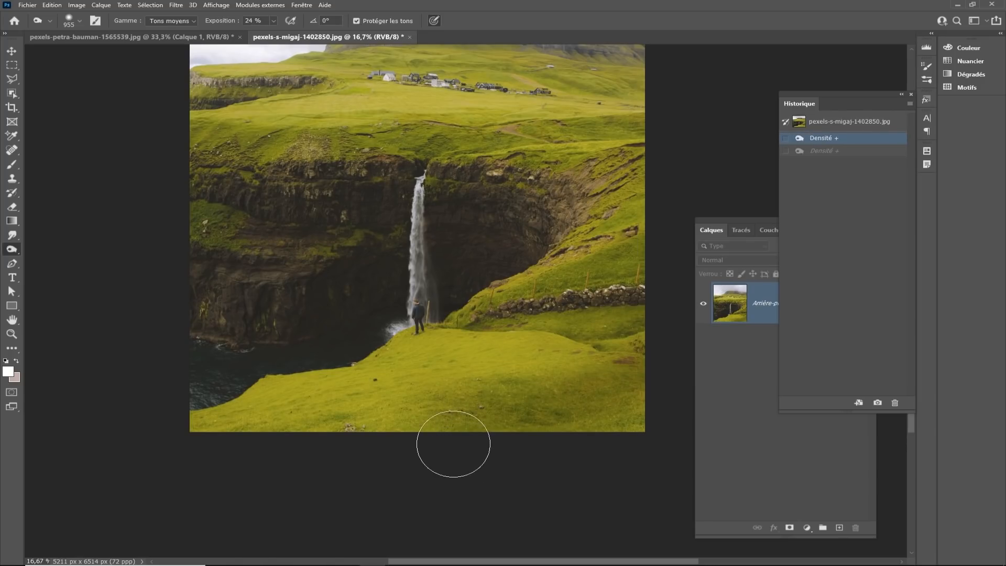
Burn the foreground grass with Protéger les tons on, using a 391 brush for the strip below the stone wall.
{"action": "mouse_move", "coordinate": [454, 442]}
{"action": "left_mouse_down"}
{"action": "mouse_move", "coordinate": [696, 336]}
{"action": "mouse_move", "coordinate": [499, 418]}
{"action": "mouse_move", "coordinate": [238, 445]}
{"action": "mouse_move", "coordinate": [421, 449]}
{"action": "mouse_move", "coordinate": [598, 397]}
{"action": "mouse_move", "coordinate": [643, 337]}
{"action": "mouse_move", "coordinate": [596, 454]}
{"action": "mouse_move", "coordinate": [648, 331]}
{"action": "mouse_move", "coordinate": [596, 310]}
{"action": "mouse_move", "coordinate": [650, 340]}
{"action": "left_mouse_up"}
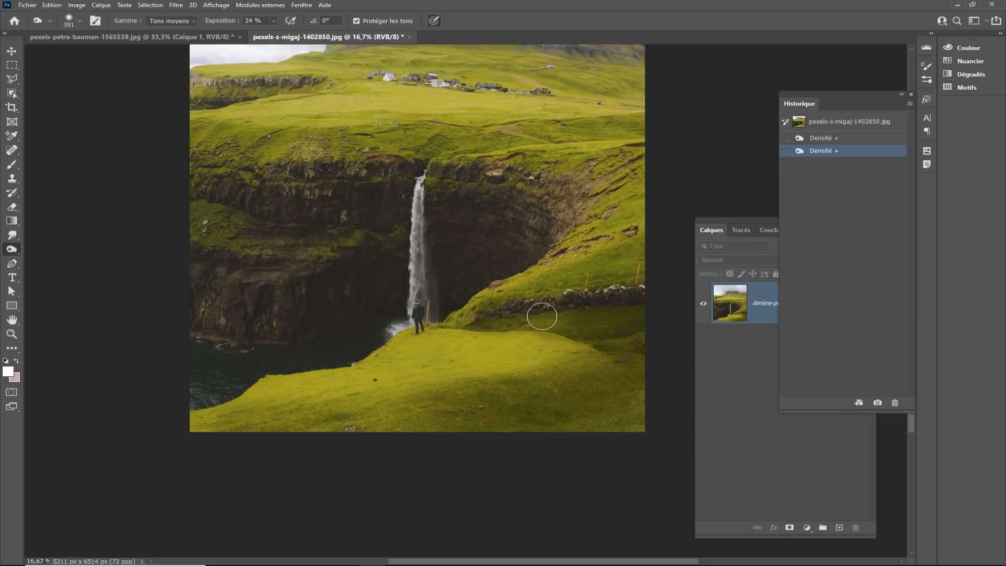
{"action": "left_click_drag", "start_coordinate": [542, 315], "coordinate": [575, 317]}
{"action": "left_click_drag", "start_coordinate": [575, 317], "coordinate": [460, 320]}
{"action": "left_click_drag", "start_coordinate": [459, 320], "coordinate": [735, 325]}
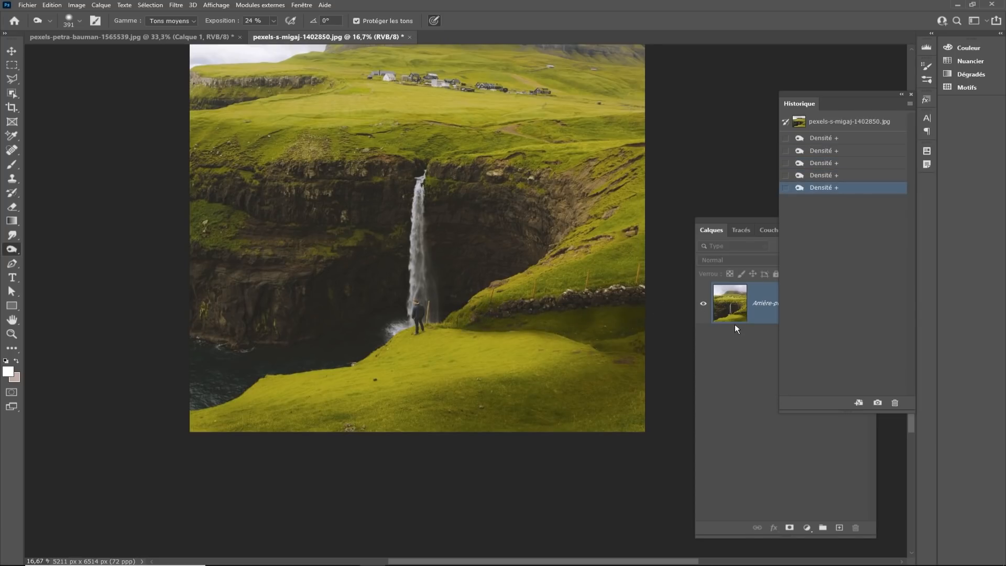
Undo the last four burn strokes on the foreground and the grass below the stone wall.
{"action": "key", "text": "ctrl+z"}
{"action": "key", "text": "ctrl+z"}
{"action": "key", "text": "ctrl+z"}
{"action": "key", "text": "ctrl+z"}
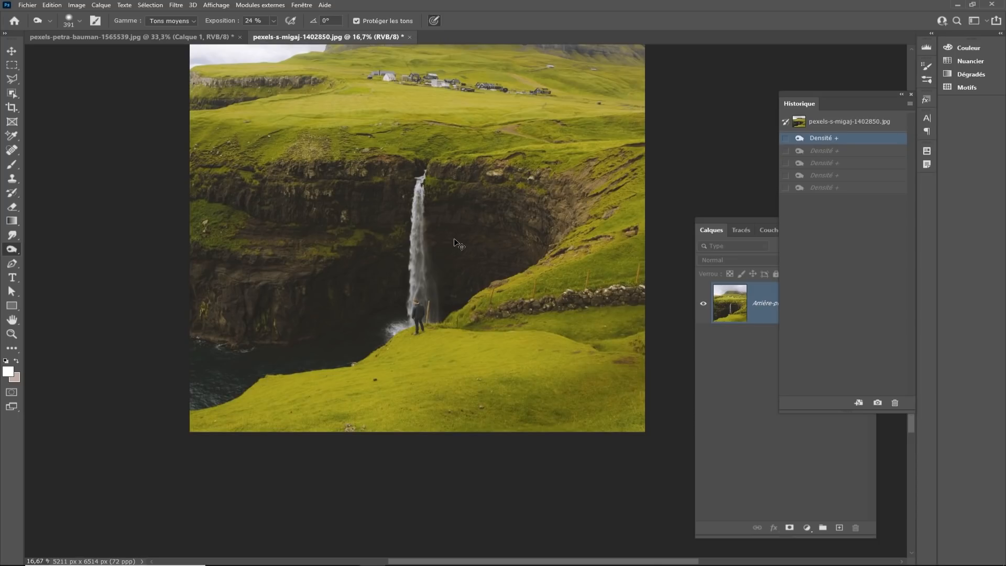
Set the Burn range to Tons clairs.
{"action": "left_click", "coordinate": [166, 22]}
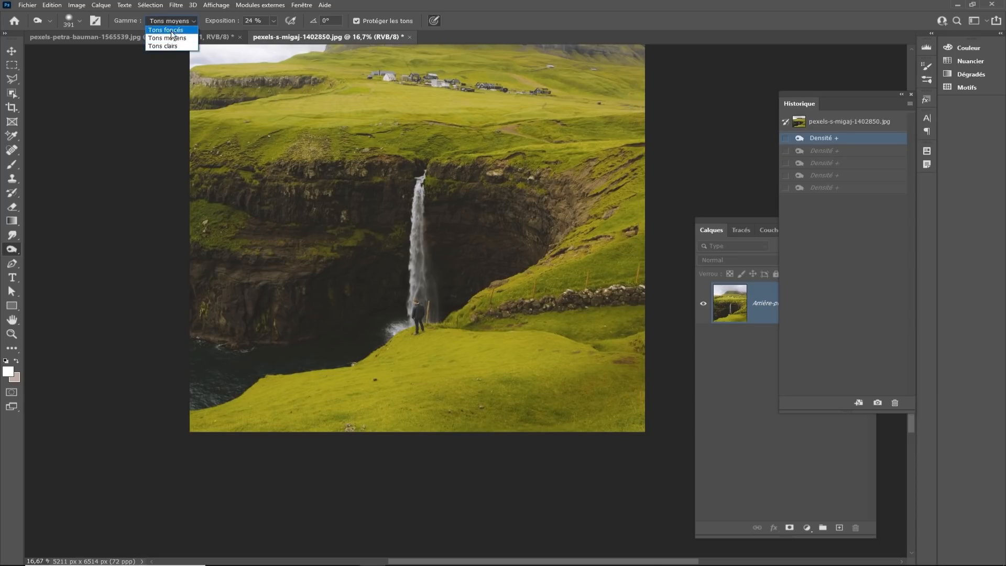
{"action": "left_click", "coordinate": [167, 46]}
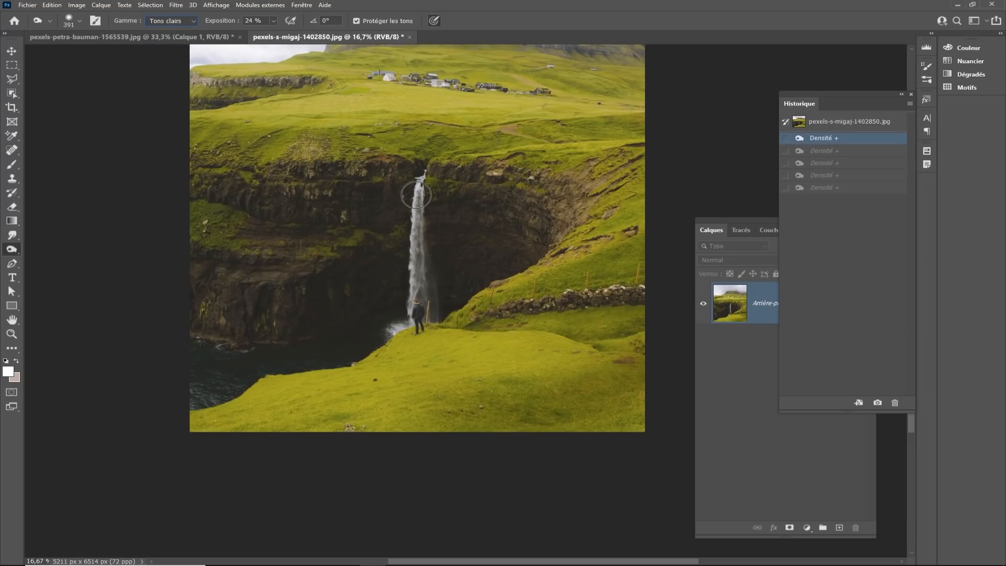
Examine the bright areas up close, from the waterfall to the village's white house, and return to the foreground.
{"action": "left_click", "coordinate": [420, 197], "text": "ctrl"}
{"action": "left_click", "coordinate": [419, 196], "text": "ctrl"}
{"action": "left_click", "coordinate": [420, 197], "text": "ctrl"}
{"action": "left_click", "coordinate": [419, 196], "text": "ctrl"}
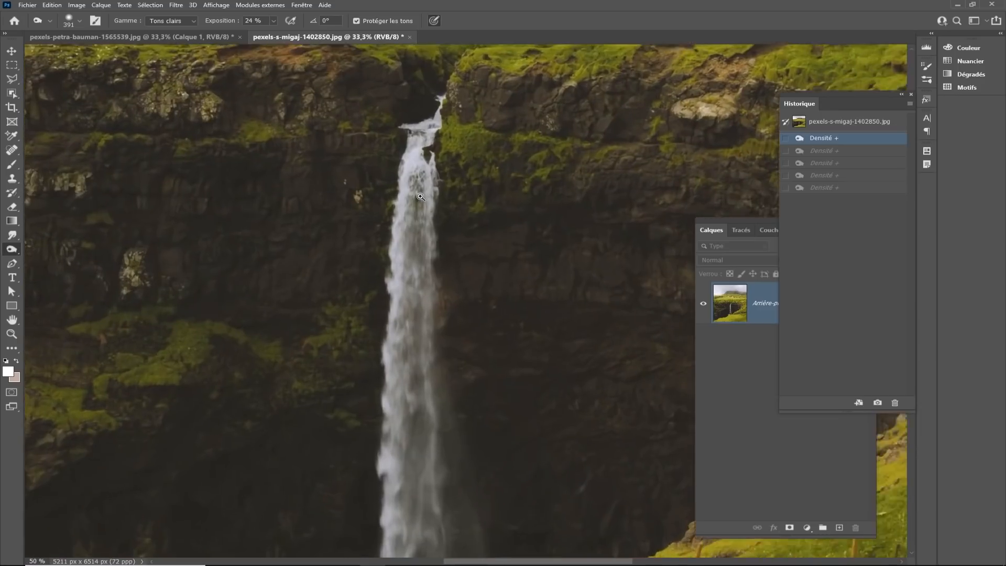
{"action": "left_click_drag", "start_coordinate": [422, 164], "coordinate": [421, 310]}
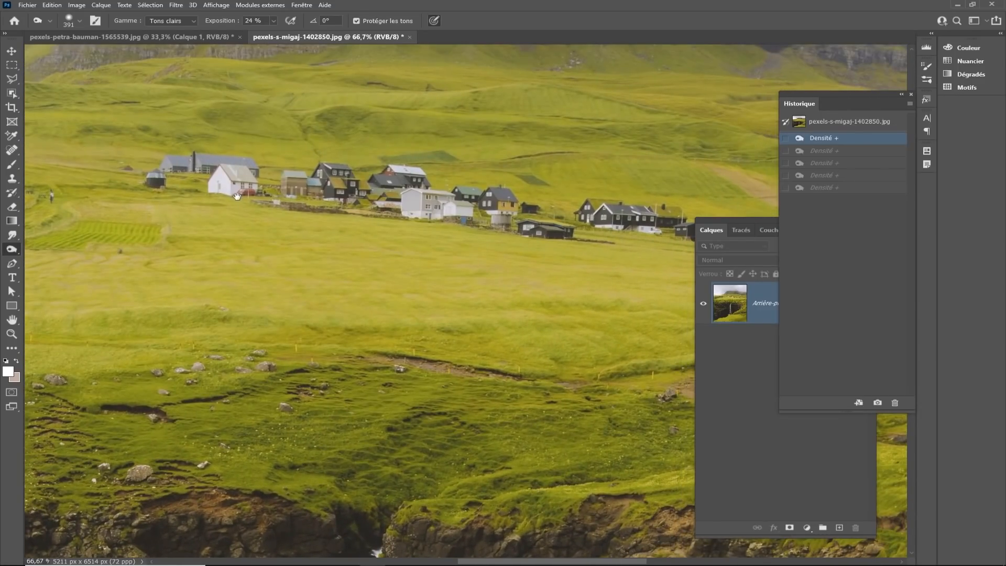
{"action": "left_click_drag", "start_coordinate": [237, 196], "coordinate": [338, 308]}
{"action": "left_click", "coordinate": [333, 307], "text": "ctrl"}
{"action": "left_click", "coordinate": [320, 306], "text": "ctrl"}
{"action": "left_click", "coordinate": [319, 299], "text": "ctrl"}
{"action": "left_click", "coordinate": [333, 274], "text": "ctrl"}
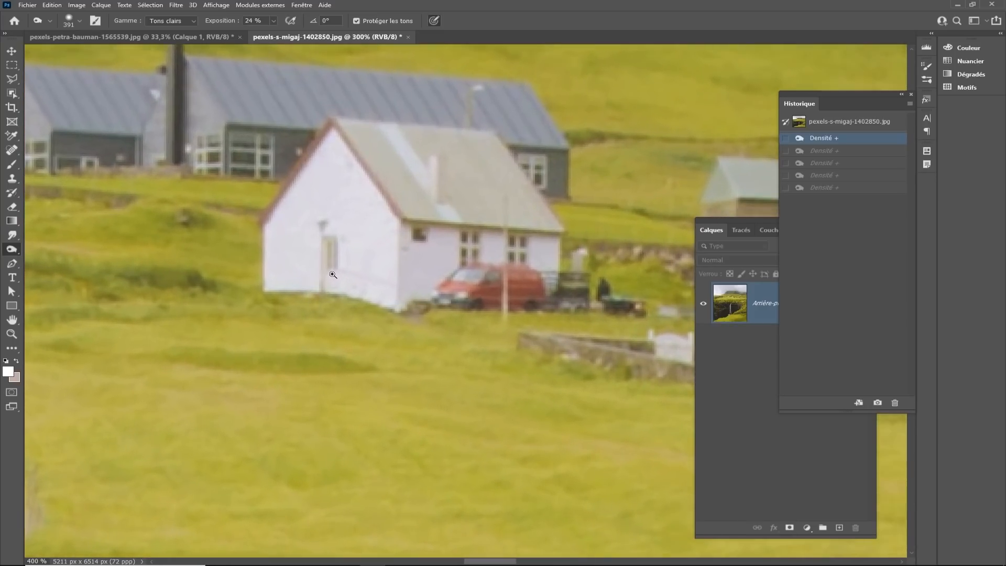
{"action": "left_click", "coordinate": [365, 264], "text": "alt"}
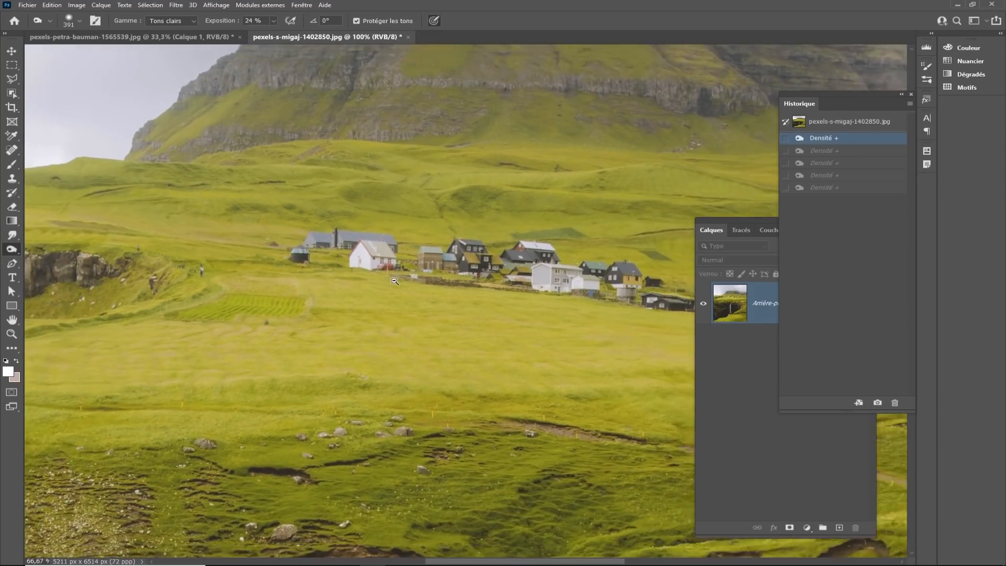
{"action": "left_click", "coordinate": [394, 281], "text": "alt"}
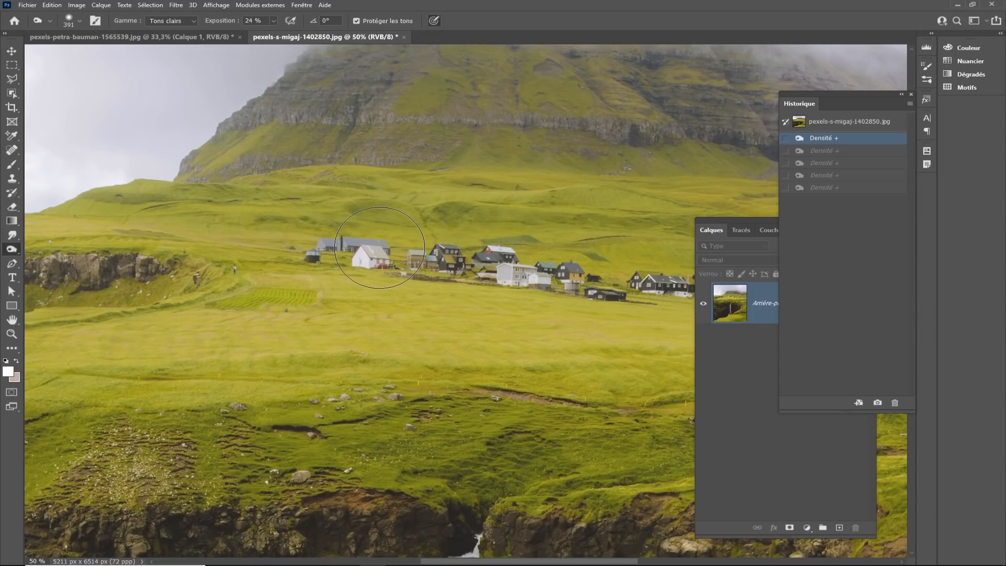
{"action": "left_click", "coordinate": [361, 265], "text": "alt"}
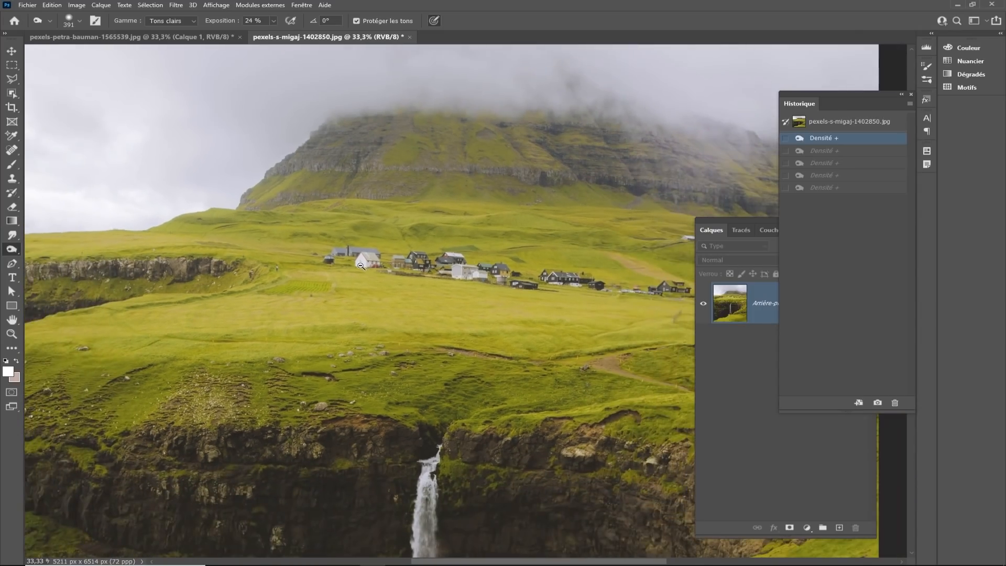
{"action": "left_click_drag", "start_coordinate": [422, 367], "coordinate": [416, 253]}
{"action": "left_click_drag", "start_coordinate": [397, 287], "coordinate": [406, 90]}
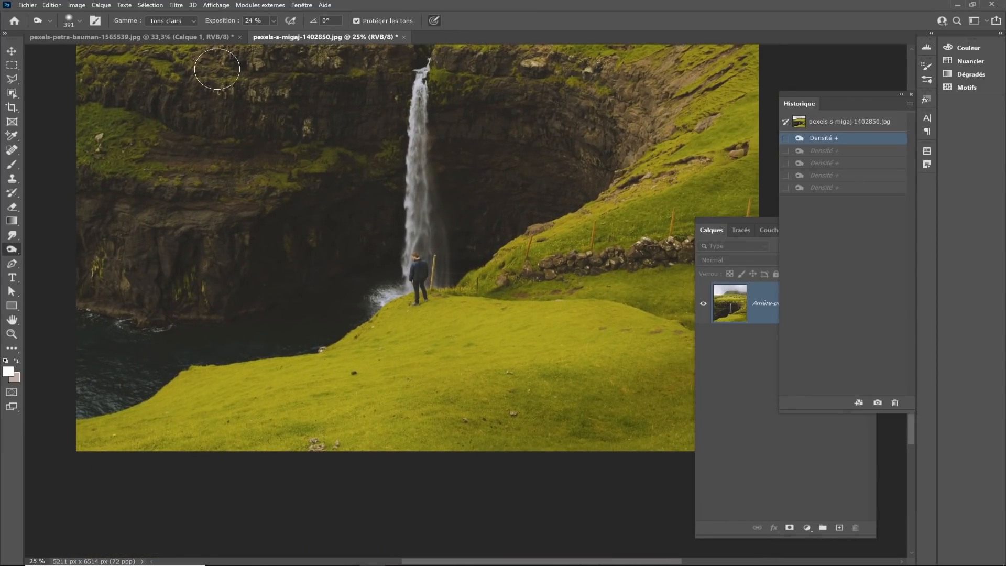
Turn off Protéger les tons and try burning the highlights of the foreground grass, undoing the stroke.
{"action": "left_click", "coordinate": [355, 21]}
{"action": "mouse_move", "coordinate": [389, 344]}
{"action": "left_mouse_down"}
{"action": "mouse_move", "coordinate": [396, 369]}
{"action": "mouse_move", "coordinate": [493, 335]}
{"action": "mouse_move", "coordinate": [317, 409]}
{"action": "mouse_move", "coordinate": [528, 351]}
{"action": "mouse_move", "coordinate": [333, 404]}
{"action": "left_mouse_up"}
{"action": "key", "text": "ctrl+z"}
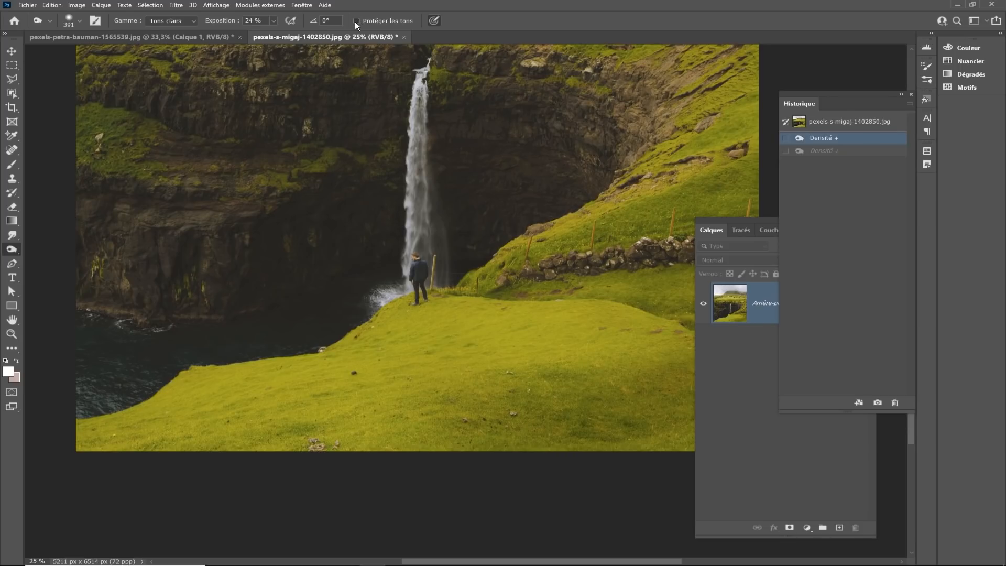
Burn the highlights of the grassy foreground around the man at 24 % exposure and turn Protéger les tons back on.
{"action": "mouse_move", "coordinate": [380, 355]}
{"action": "left_mouse_down"}
{"action": "mouse_move", "coordinate": [453, 317]}
{"action": "mouse_move", "coordinate": [663, 338]}
{"action": "mouse_move", "coordinate": [226, 386]}
{"action": "mouse_move", "coordinate": [80, 434]}
{"action": "mouse_move", "coordinate": [319, 419]}
{"action": "mouse_move", "coordinate": [440, 324]}
{"action": "mouse_move", "coordinate": [292, 348]}
{"action": "mouse_move", "coordinate": [94, 414]}
{"action": "mouse_move", "coordinate": [582, 303]}
{"action": "mouse_move", "coordinate": [407, 335]}
{"action": "left_mouse_up"}
{"action": "scroll", "coordinate": [455, 318], "scroll_direction": "down", "scroll_amount": 1}
{"action": "scroll", "coordinate": [502, 315], "scroll_direction": "up", "scroll_amount": 1}
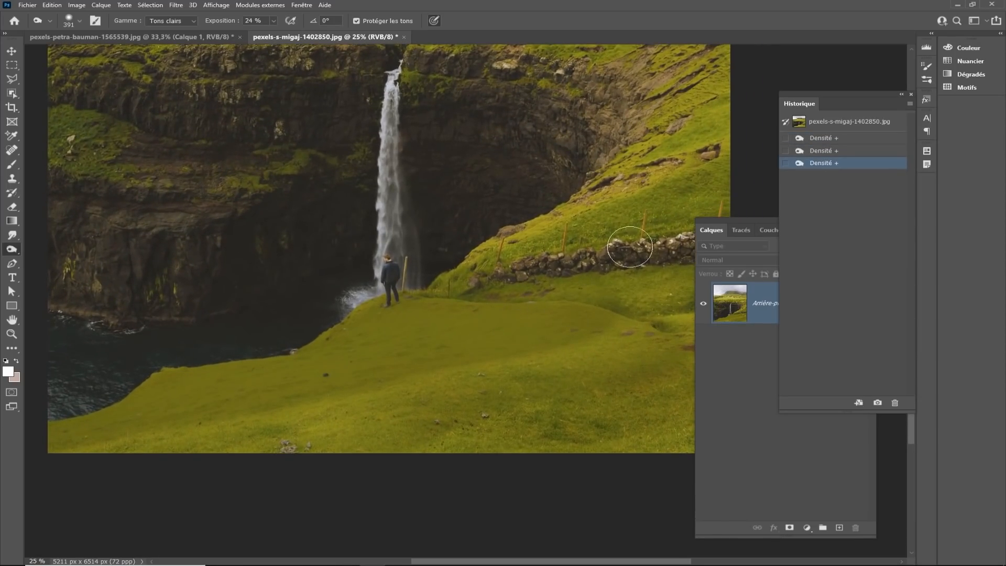
{"action": "scroll", "coordinate": [642, 220], "scroll_direction": "right", "scroll_amount": 3}
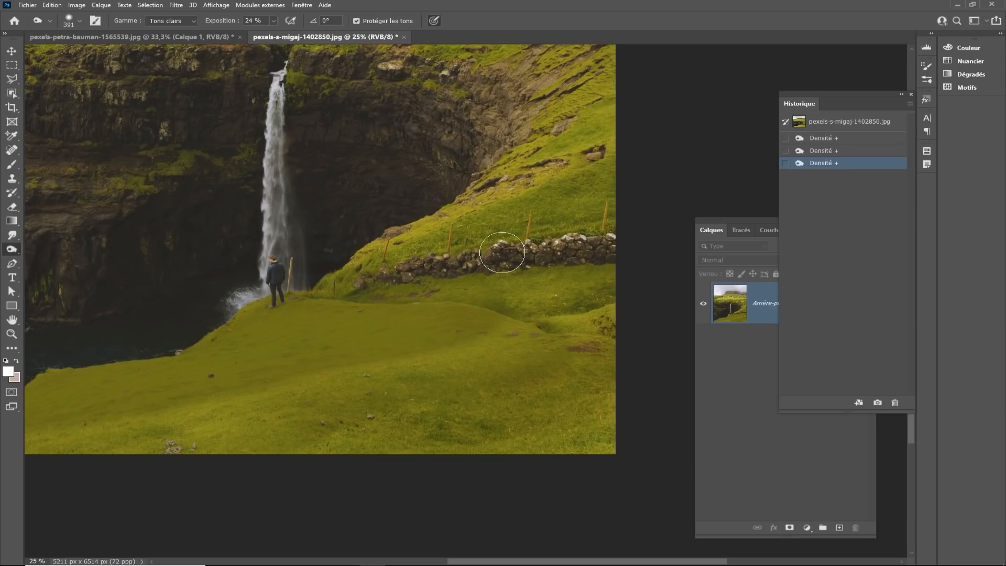
Turn off Protéger les tons and set the Burn range to Tons foncés.
{"action": "left_click", "coordinate": [170, 21]}
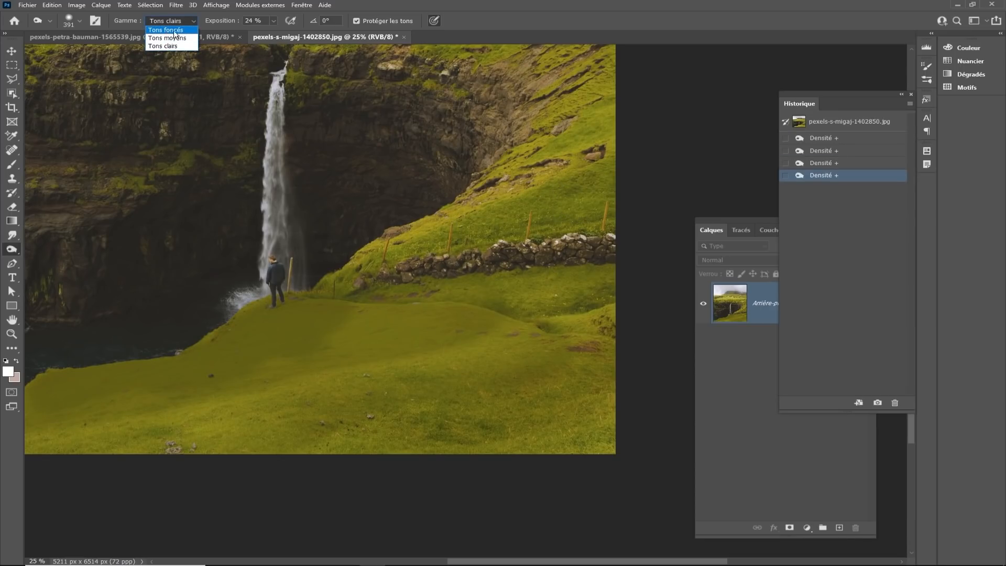
{"action": "left_click", "coordinate": [357, 22]}
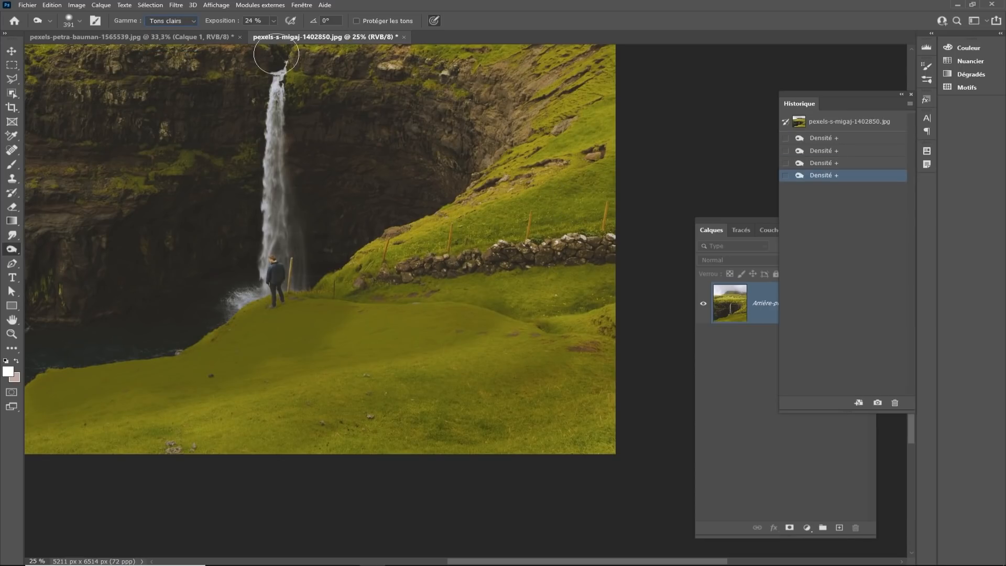
{"action": "left_click", "coordinate": [177, 21]}
{"action": "left_click", "coordinate": [174, 31]}
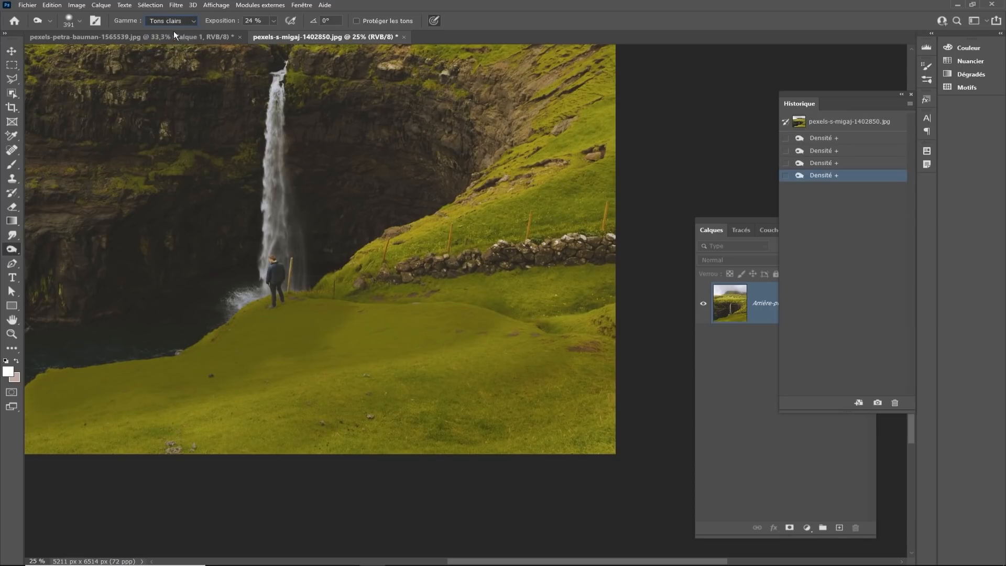
Set the exposure to 1 % and try a burn stroke on the grass near the man, undoing the stroke.
{"action": "mouse_move", "coordinate": [299, 337]}
{"action": "left_mouse_down"}
{"action": "mouse_move", "coordinate": [281, 324]}
{"action": "mouse_move", "coordinate": [439, 321]}
{"action": "mouse_move", "coordinate": [345, 305]}
{"action": "mouse_move", "coordinate": [258, 323]}
{"action": "left_mouse_up"}
{"action": "key", "text": "ctrl+z"}
{"action": "scroll", "coordinate": [258, 323], "scroll_direction": "down", "scroll_amount": 2}
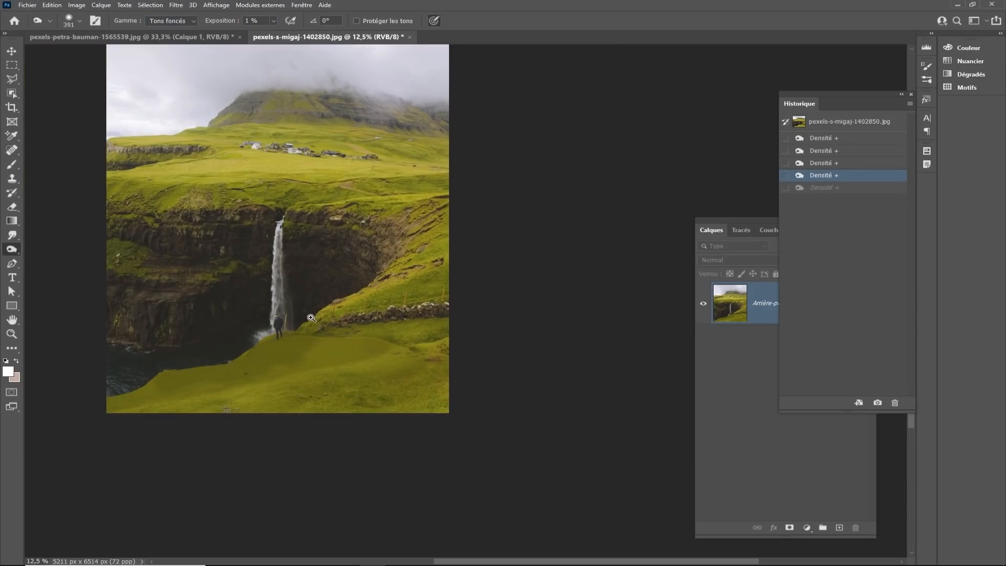
{"action": "scroll", "coordinate": [310, 317], "scroll_direction": "up", "scroll_amount": 1}
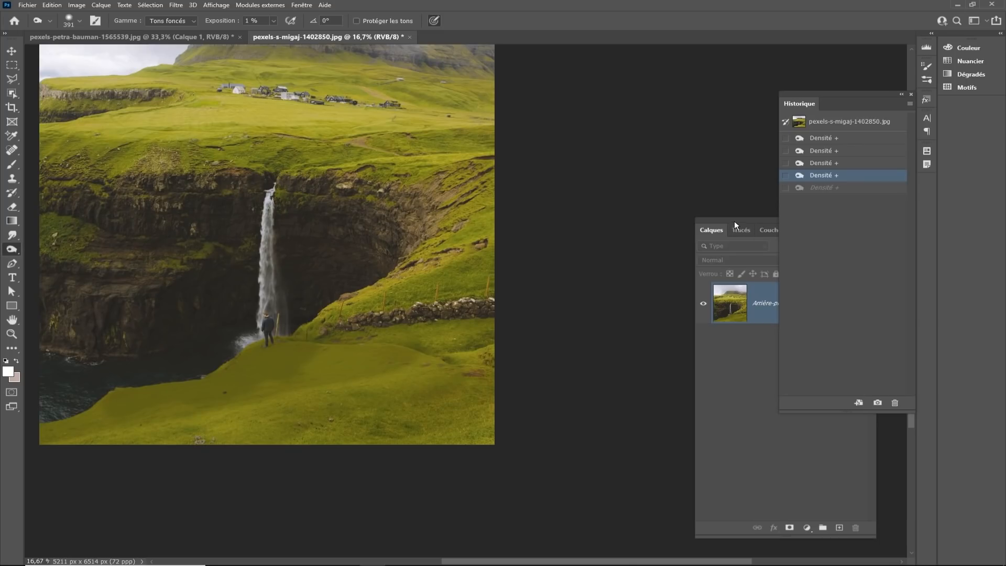
Place the Calques and Historique panels side by side, clear of the landscape image.
{"action": "left_click_drag", "start_coordinate": [733, 226], "coordinate": [597, 126]}
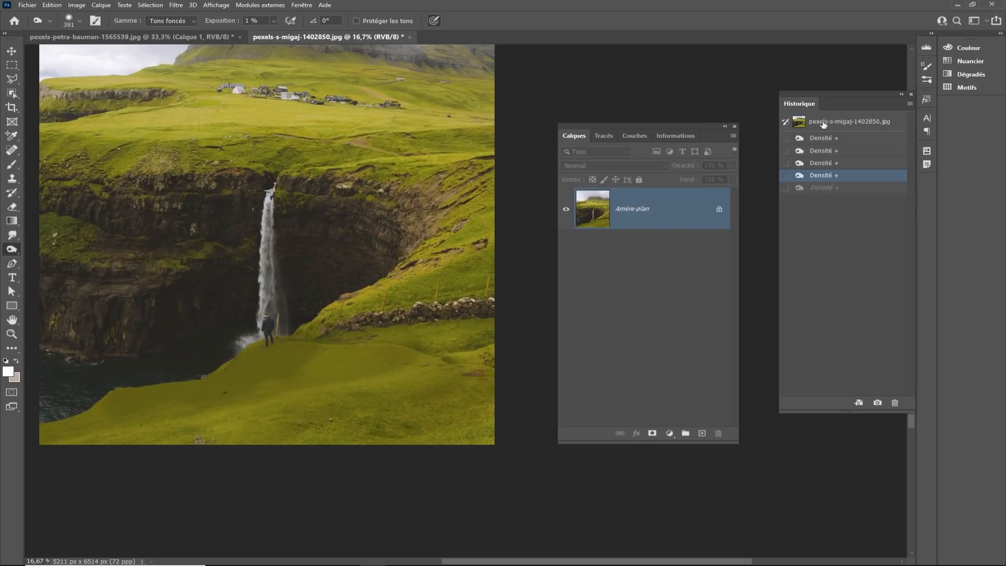
{"action": "left_click_drag", "start_coordinate": [830, 97], "coordinate": [808, 103]}
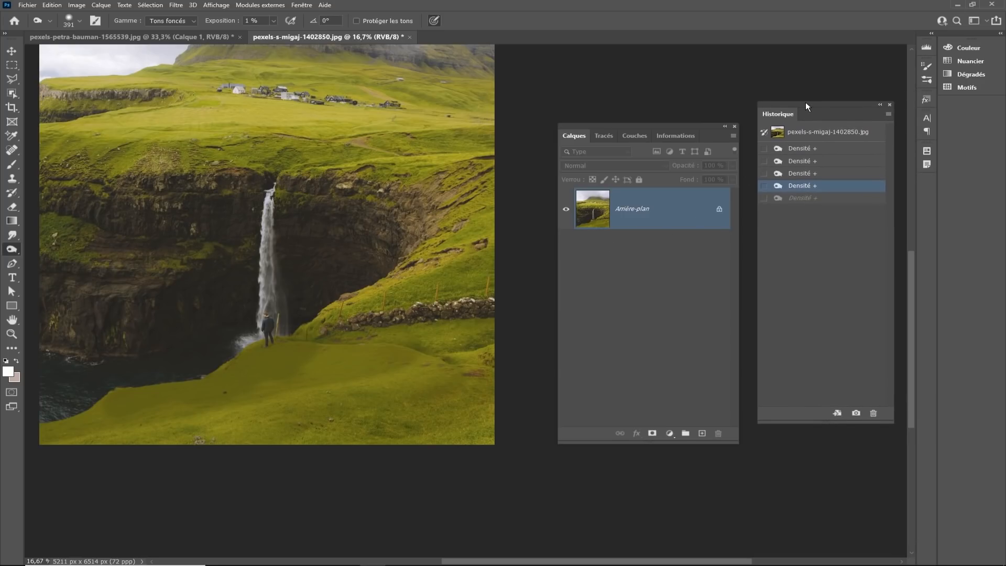
{"action": "left_click_drag", "start_coordinate": [806, 102], "coordinate": [805, 99]}
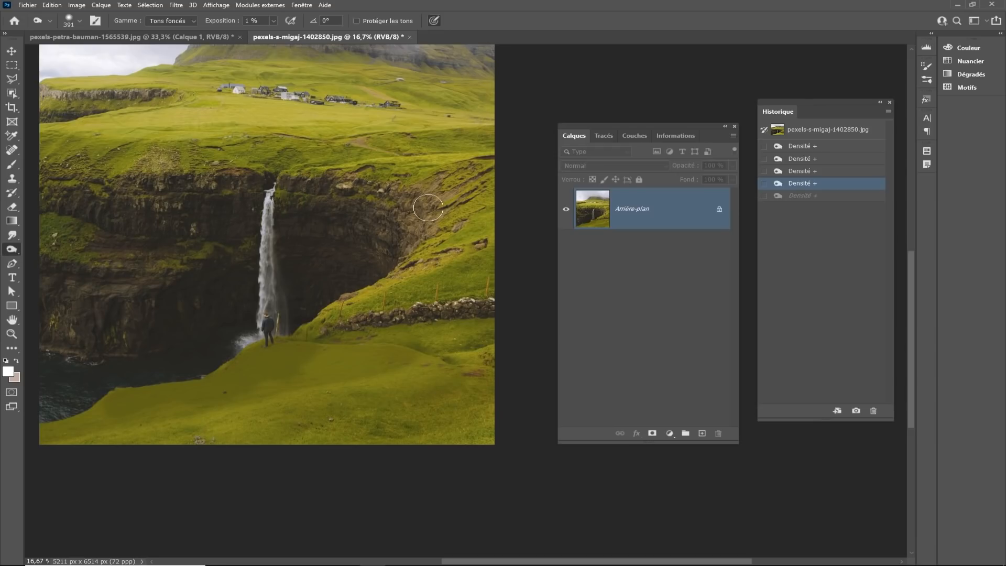
Duplicate the Arrière-plan layer and burn the grass beside the man on the copy.
{"action": "left_click_drag", "start_coordinate": [664, 210], "coordinate": [702, 433]}
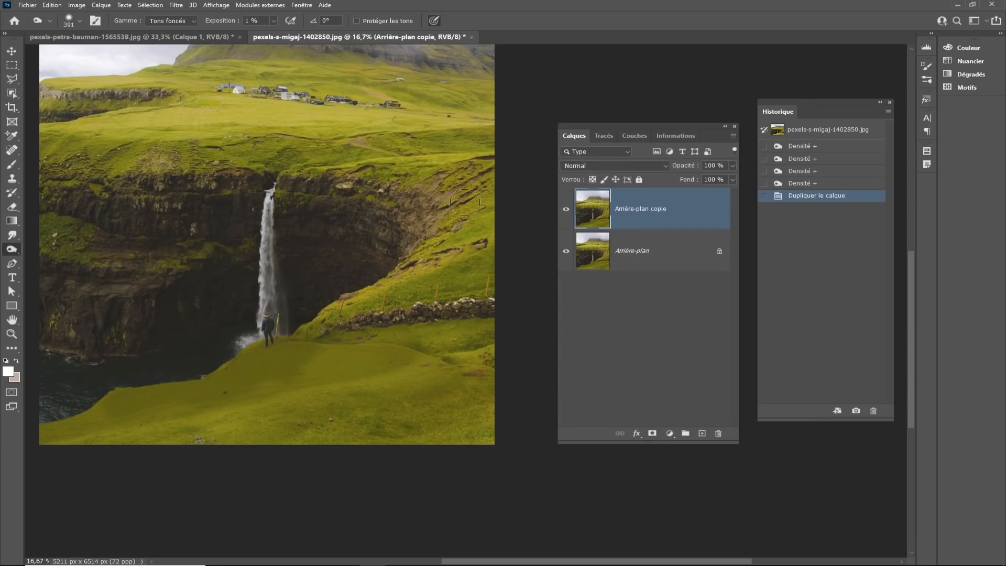
{"action": "left_click_drag", "start_coordinate": [463, 197], "coordinate": [465, 213]}
{"action": "key", "text": "ctrl+z"}
{"action": "left_click_drag", "start_coordinate": [330, 345], "coordinate": [238, 377]}
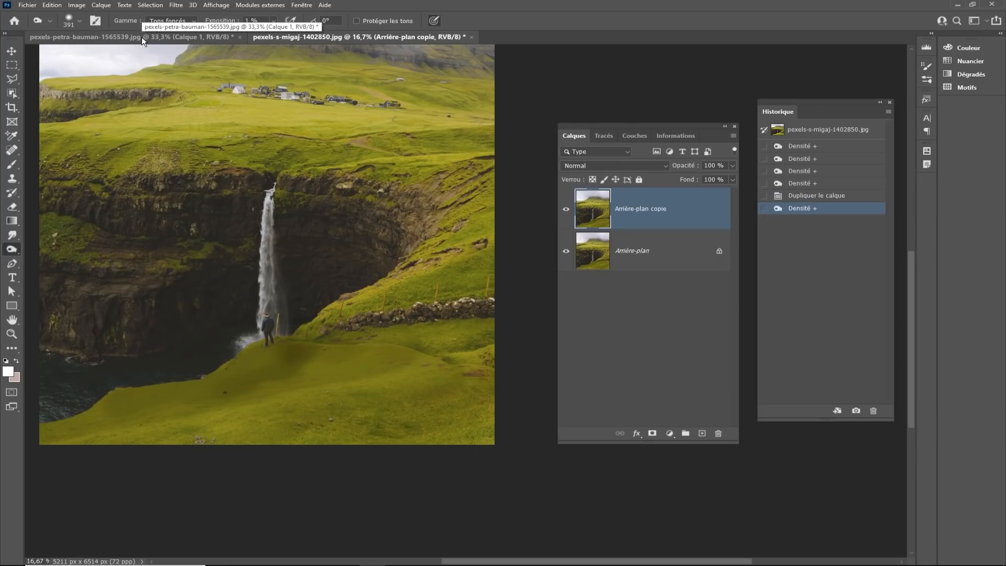
Switch to the blonde woman's portrait document and examine her forehead and the skin around her eye at 100 %.
{"action": "left_click", "coordinate": [105, 37]}
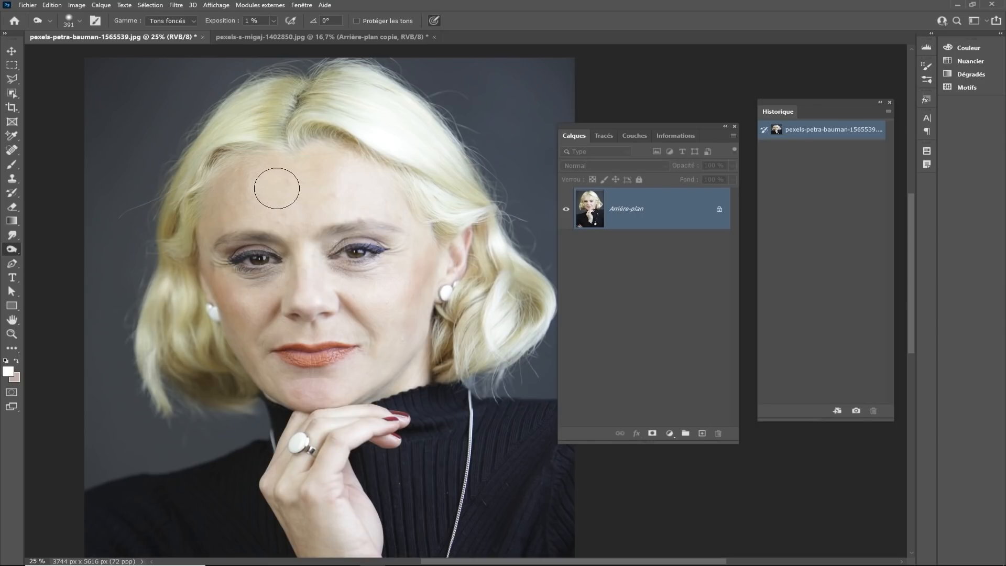
{"action": "left_click", "coordinate": [300, 191], "text": "ctrl"}
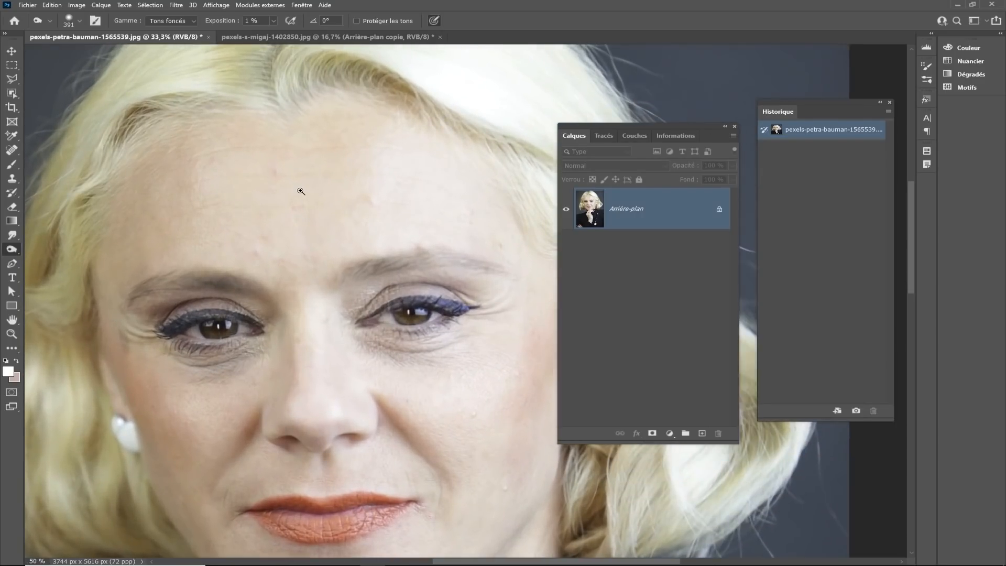
{"action": "left_click", "coordinate": [301, 191], "text": "ctrl"}
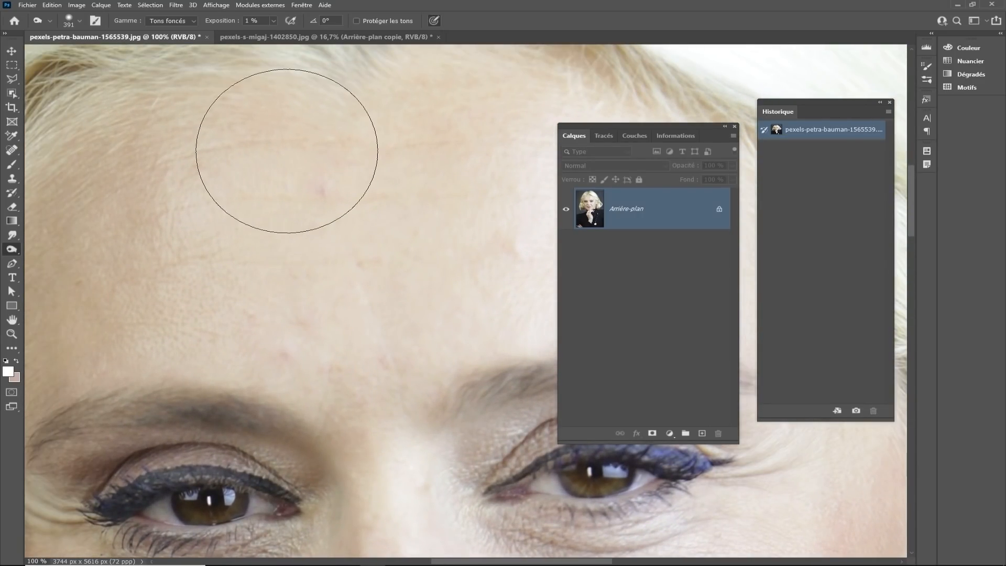
{"action": "scroll", "coordinate": [353, 247], "scroll_direction": "down", "scroll_amount": 10}
{"action": "scroll", "coordinate": [352, 247], "scroll_direction": "left", "scroll_amount": 4}
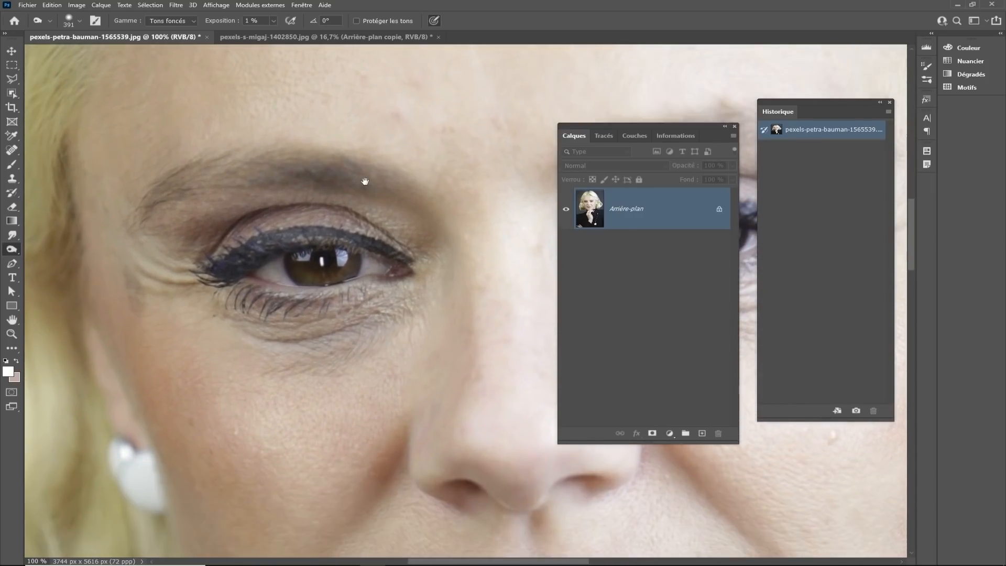
Duplicate the portrait's Arrière-plan layer and rename the copy Corrections.
{"action": "left_click", "coordinate": [319, 354], "text": "alt"}
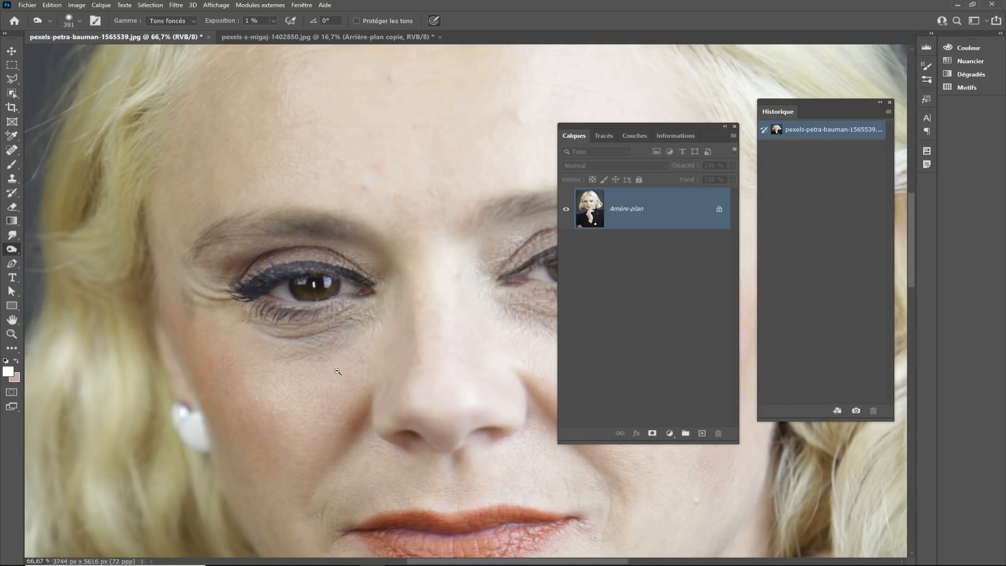
{"action": "left_click", "coordinate": [319, 354], "text": "alt"}
{"action": "left_click", "coordinate": [294, 270], "text": "alt"}
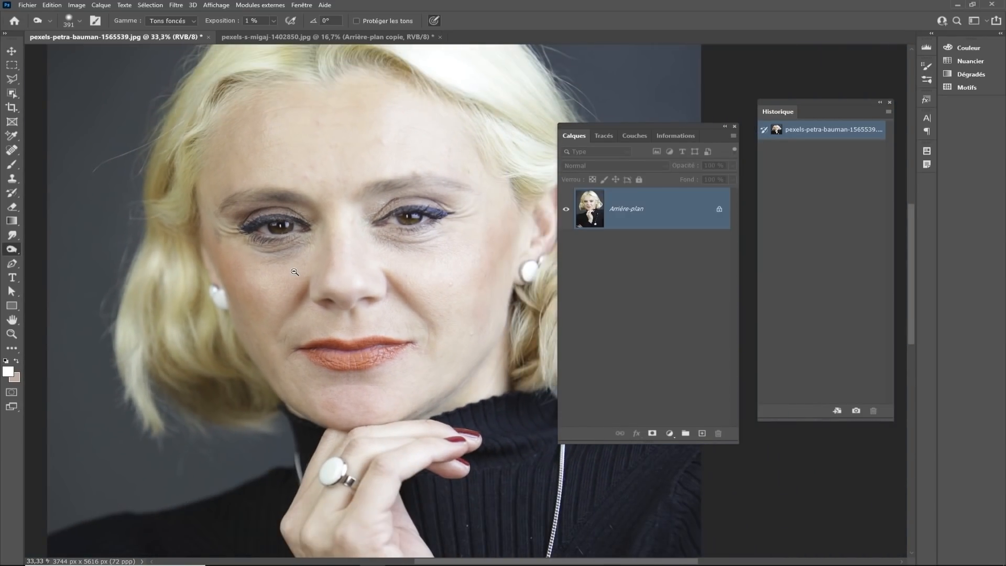
{"action": "left_click_drag", "start_coordinate": [293, 271], "coordinate": [269, 299]}
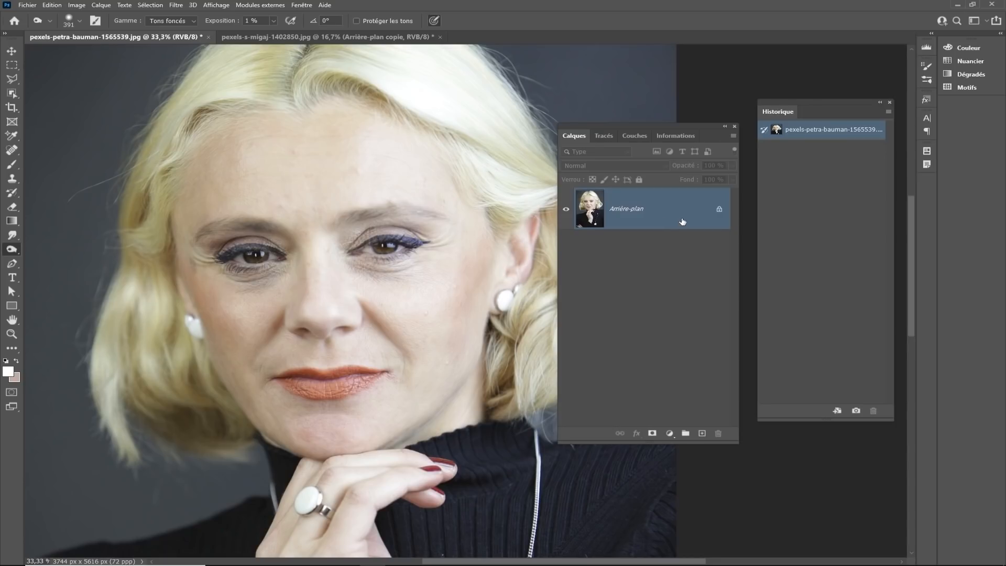
{"action": "left_click_drag", "start_coordinate": [671, 207], "coordinate": [702, 433]}
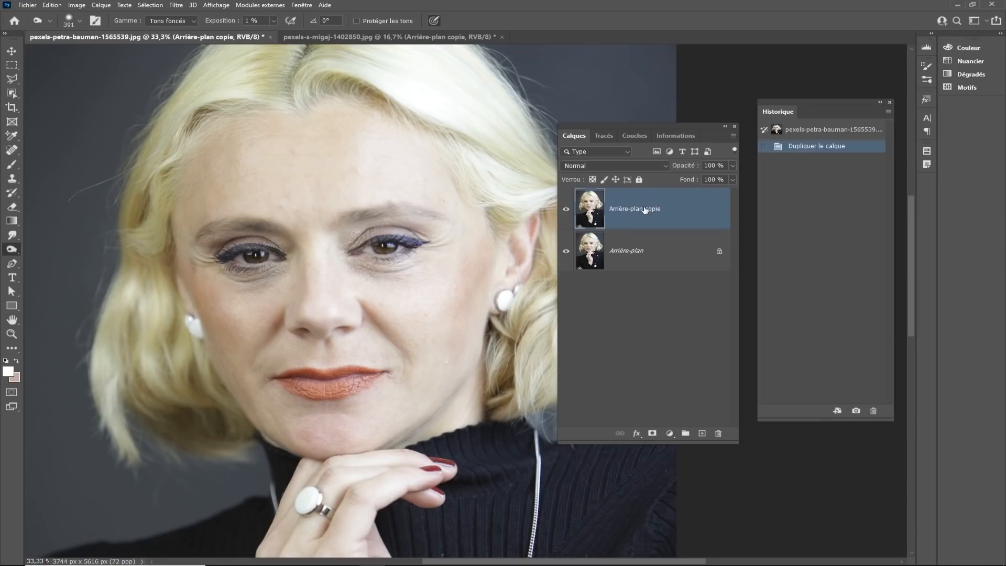
{"action": "double_click", "coordinate": [645, 208]}
{"action": "type", "text": "Corrections"}
{"action": "key", "text": "Return"}
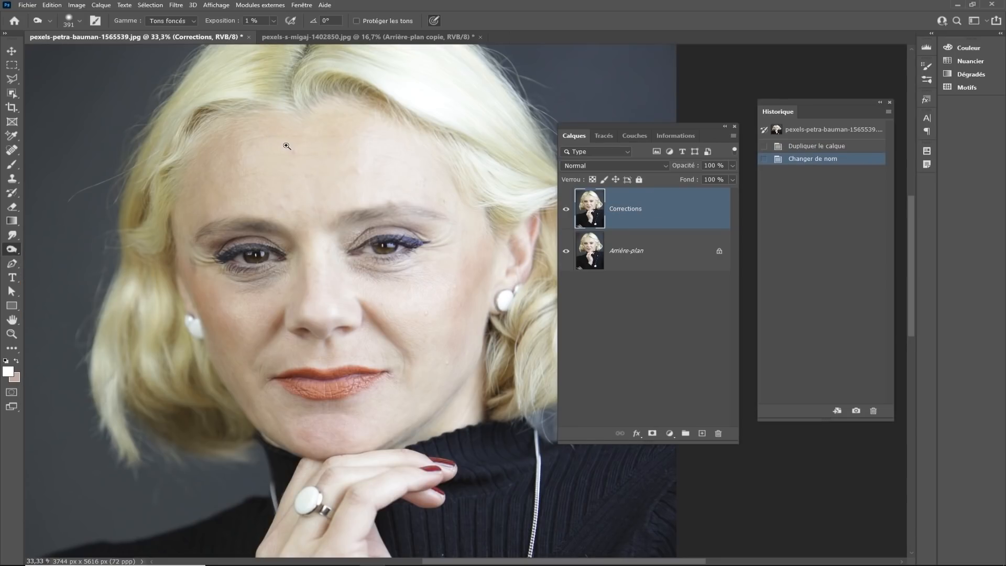
Choose the Dodge tool (Densité -) and set its brush size to 244 for work on the forehead.
{"action": "scroll", "coordinate": [286, 145], "scroll_direction": "up", "scroll_amount": 3}
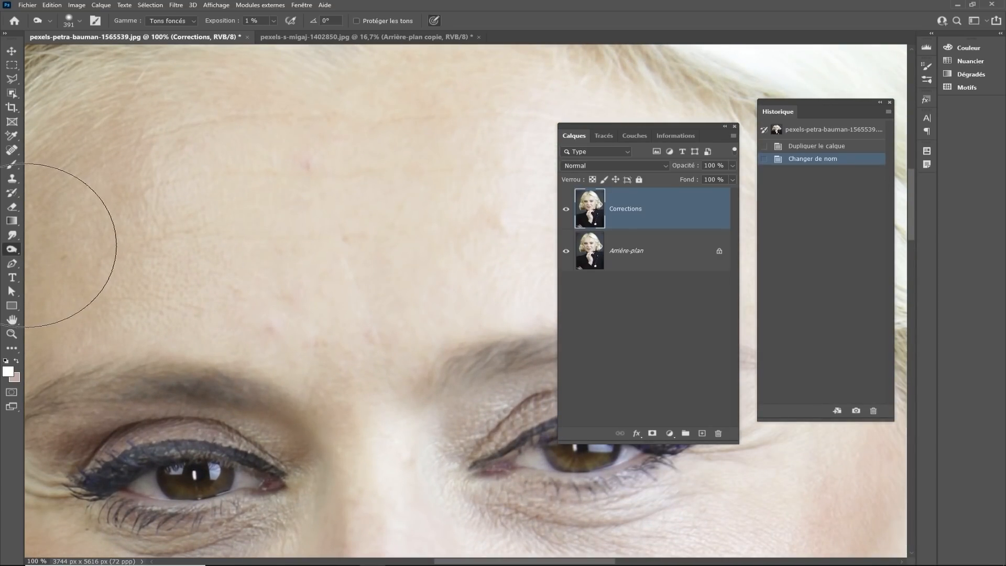
{"action": "right_click", "coordinate": [10, 251]}
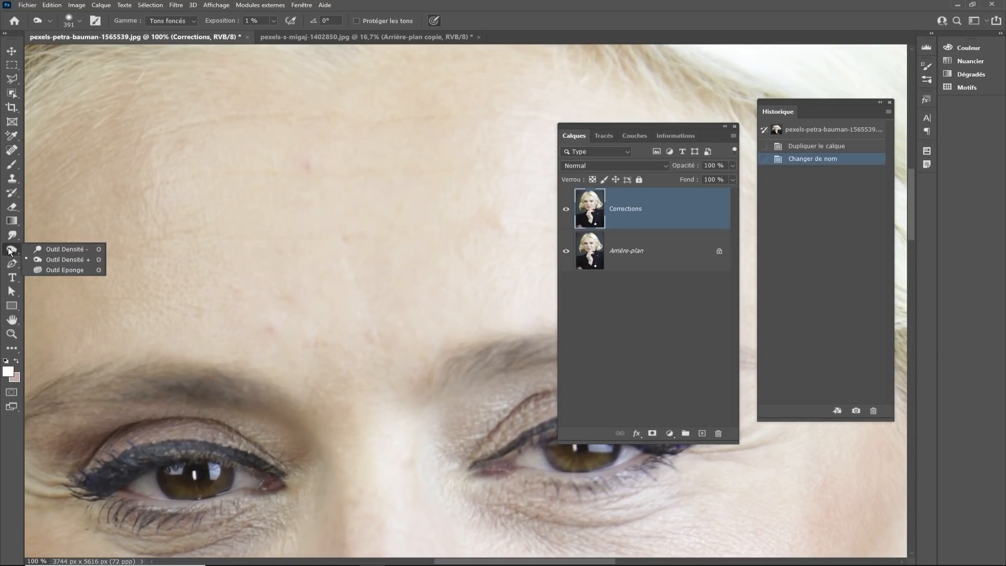
{"action": "left_click", "coordinate": [62, 251]}
{"action": "left_click_drag", "start_coordinate": [188, 177], "coordinate": [0, 181]}
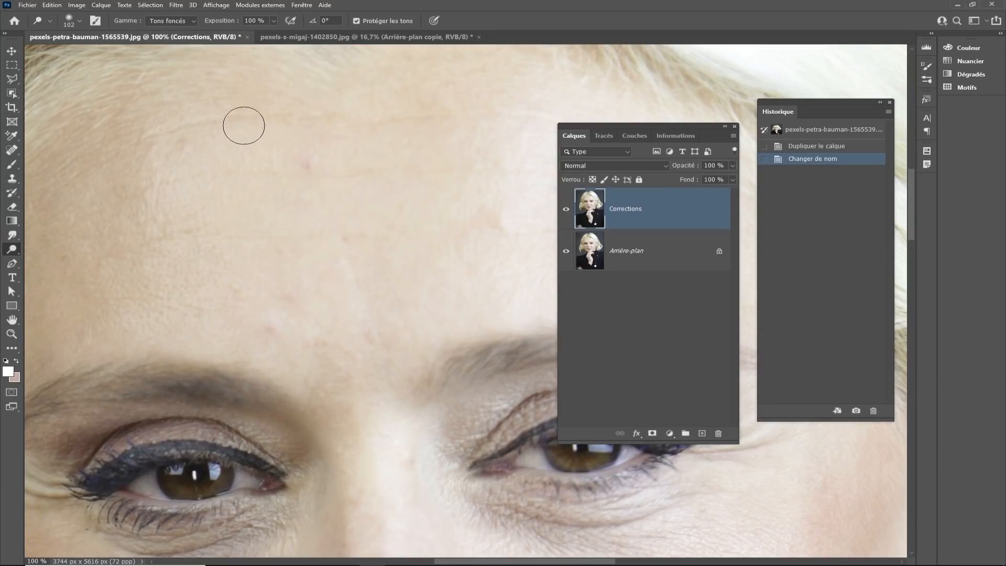
{"action": "left_click_drag", "start_coordinate": [240, 218], "coordinate": [325, 197]}
{"action": "left_click_drag", "start_coordinate": [189, 191], "coordinate": [251, 188]}
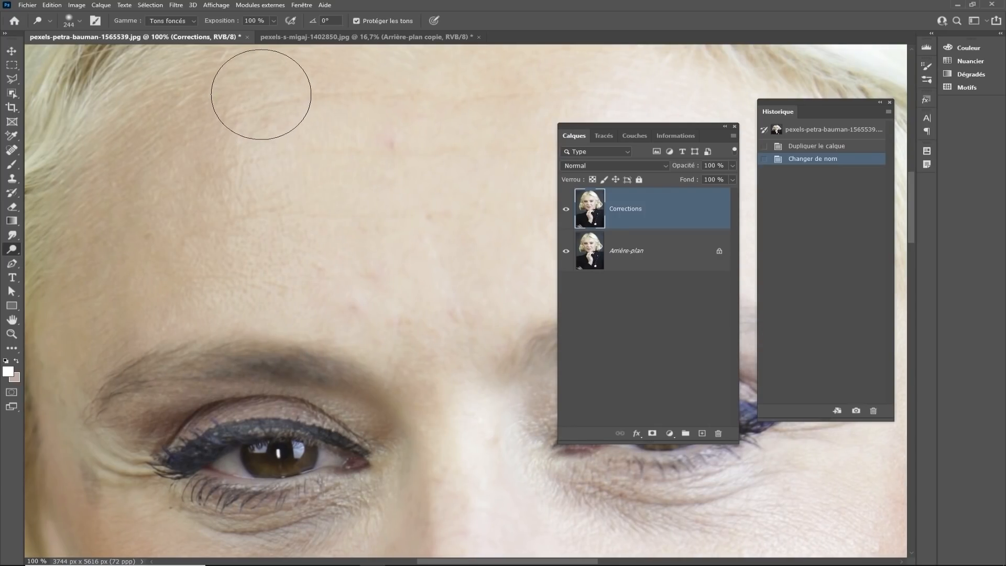
Set the range to Tons clairs without tone protection, try a dodge stroke on the forehead at 100 % exposure, and undo it.
{"action": "left_click", "coordinate": [177, 20]}
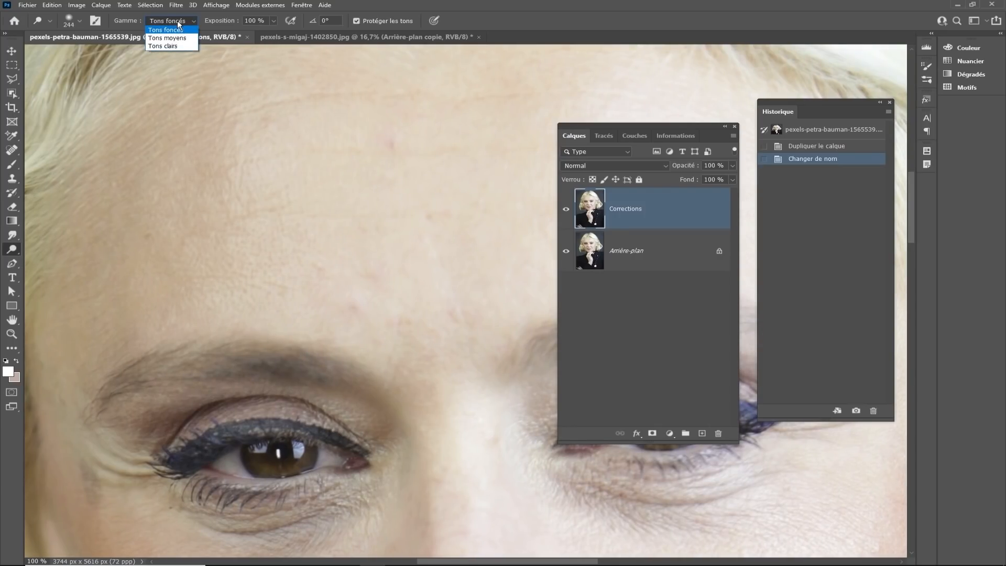
{"action": "left_click", "coordinate": [166, 47]}
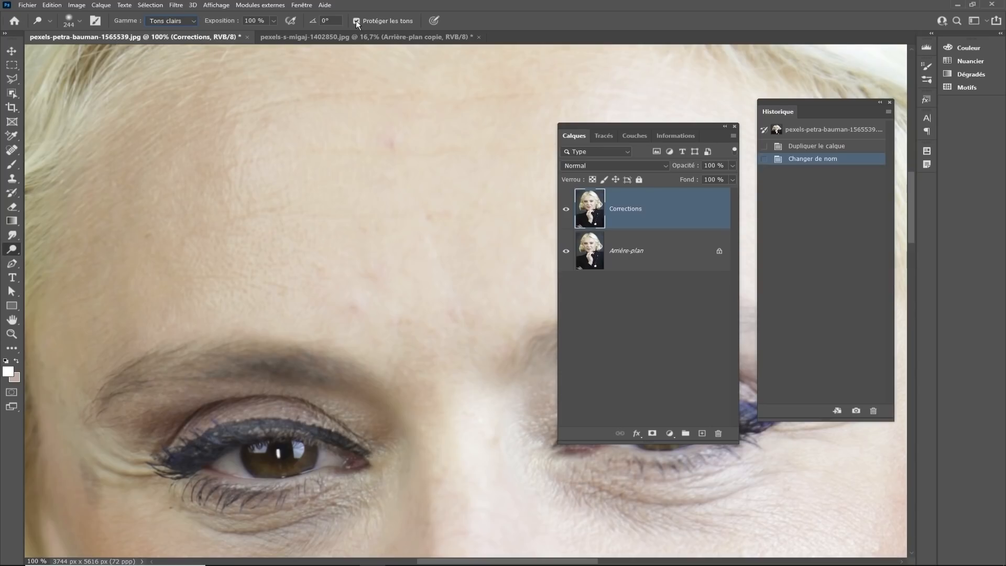
{"action": "left_click", "coordinate": [356, 21]}
{"action": "mouse_move", "coordinate": [190, 178]}
{"action": "left_mouse_down"}
{"action": "mouse_move", "coordinate": [191, 157]}
{"action": "mouse_move", "coordinate": [198, 169]}
{"action": "left_mouse_up"}
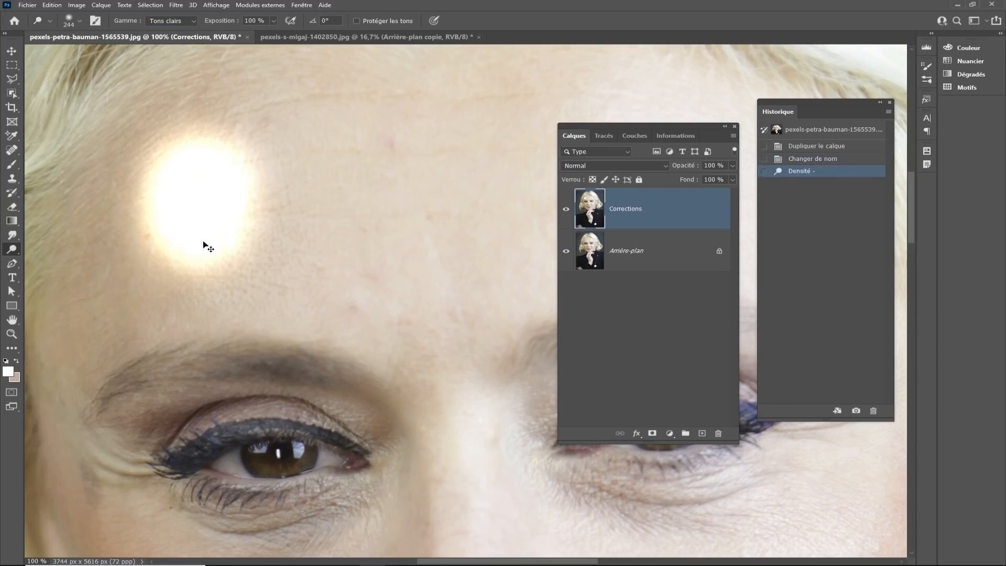
{"action": "key", "text": "ctrl+z"}
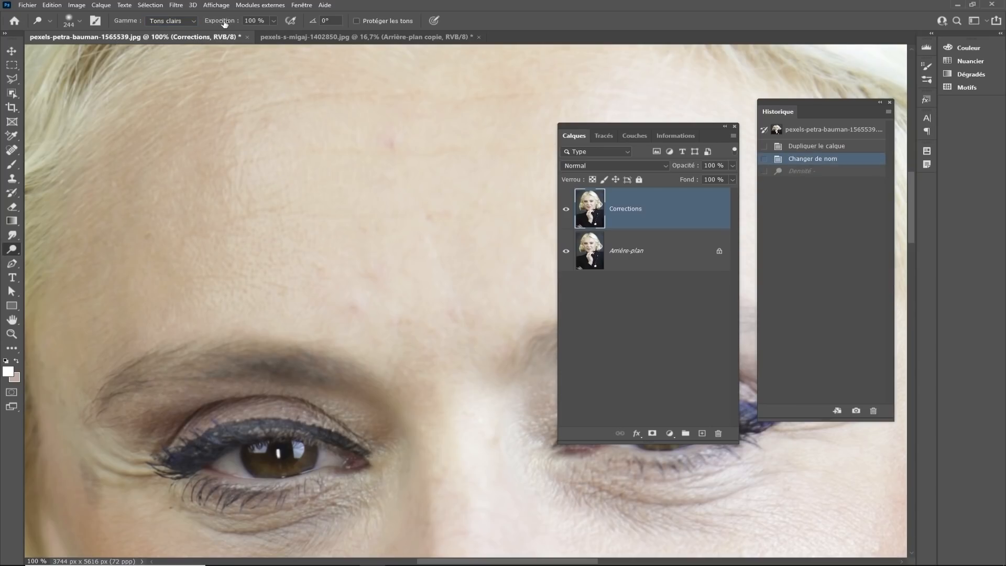
Set the exposure to 3 % and try a dodge stroke on the forehead without tone protection, undoing the stroke.
{"action": "left_click_drag", "start_coordinate": [226, 25], "coordinate": [170, 29]}
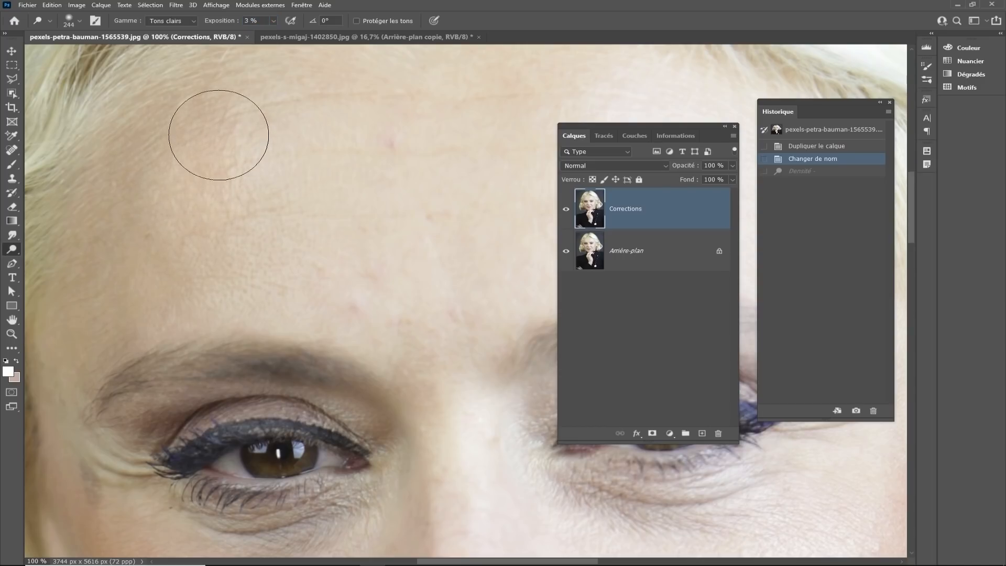
{"action": "mouse_move", "coordinate": [219, 134]}
{"action": "left_mouse_down"}
{"action": "mouse_move", "coordinate": [204, 168]}
{"action": "mouse_move", "coordinate": [220, 166]}
{"action": "mouse_move", "coordinate": [192, 229]}
{"action": "mouse_move", "coordinate": [176, 236]}
{"action": "mouse_move", "coordinate": [187, 204]}
{"action": "mouse_move", "coordinate": [216, 174]}
{"action": "mouse_move", "coordinate": [220, 186]}
{"action": "mouse_move", "coordinate": [162, 205]}
{"action": "mouse_move", "coordinate": [229, 186]}
{"action": "mouse_move", "coordinate": [224, 194]}
{"action": "mouse_move", "coordinate": [150, 213]}
{"action": "mouse_move", "coordinate": [227, 193]}
{"action": "mouse_move", "coordinate": [259, 200]}
{"action": "mouse_move", "coordinate": [238, 187]}
{"action": "left_mouse_up"}
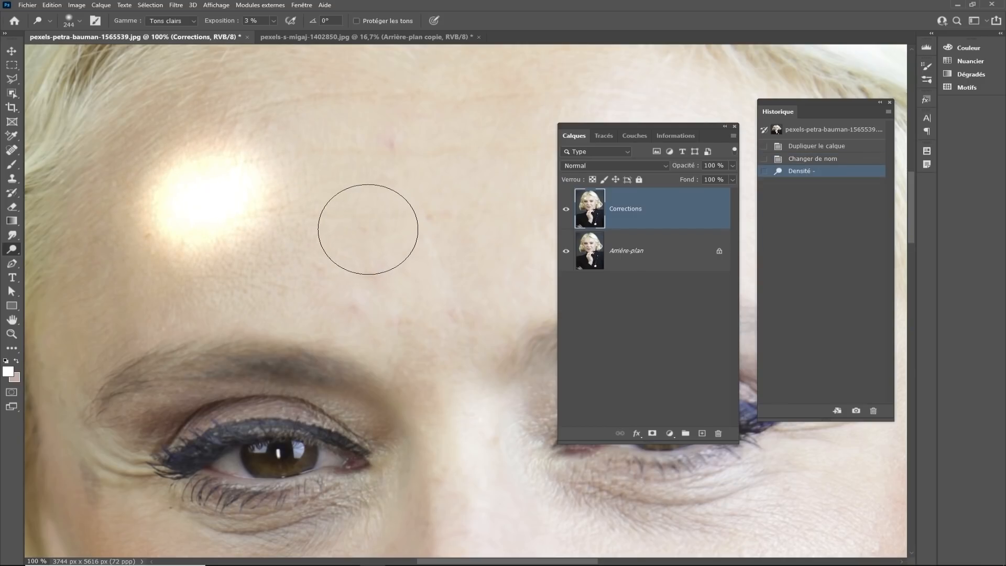
{"action": "key", "text": "ctrl+z"}
Turn on tone protection and try a dodge stroke on the forehead, undoing the stroke.
{"action": "left_click", "coordinate": [357, 21]}
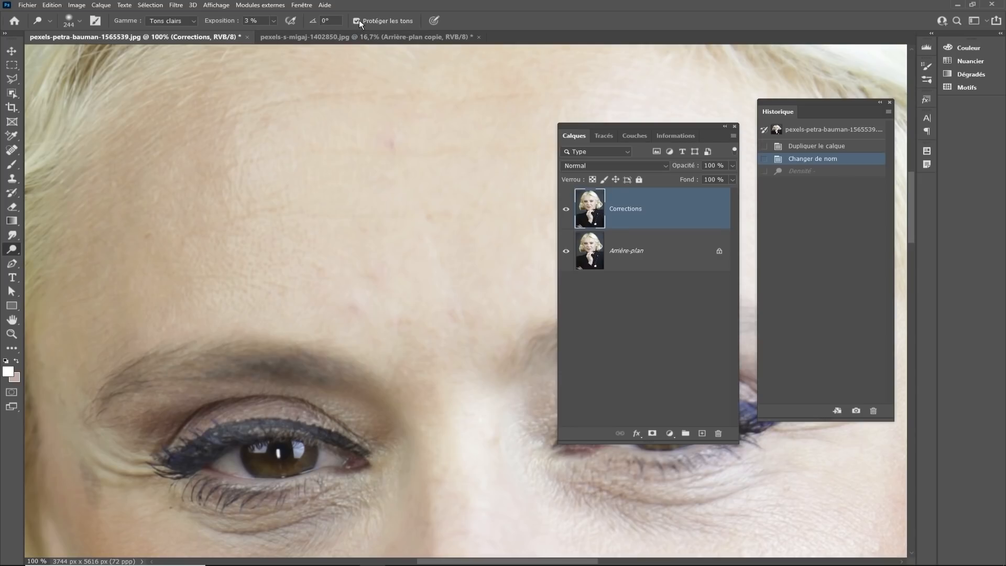
{"action": "mouse_move", "coordinate": [148, 214]}
{"action": "left_mouse_down"}
{"action": "mouse_move", "coordinate": [218, 143]}
{"action": "mouse_move", "coordinate": [230, 162]}
{"action": "mouse_move", "coordinate": [215, 163]}
{"action": "mouse_move", "coordinate": [210, 147]}
{"action": "mouse_move", "coordinate": [170, 221]}
{"action": "mouse_move", "coordinate": [226, 180]}
{"action": "mouse_move", "coordinate": [213, 175]}
{"action": "mouse_move", "coordinate": [156, 208]}
{"action": "mouse_move", "coordinate": [160, 201]}
{"action": "mouse_move", "coordinate": [174, 217]}
{"action": "mouse_move", "coordinate": [200, 196]}
{"action": "mouse_move", "coordinate": [227, 200]}
{"action": "mouse_move", "coordinate": [179, 220]}
{"action": "mouse_move", "coordinate": [150, 209]}
{"action": "mouse_move", "coordinate": [167, 220]}
{"action": "mouse_move", "coordinate": [211, 186]}
{"action": "mouse_move", "coordinate": [227, 191]}
{"action": "mouse_move", "coordinate": [240, 203]}
{"action": "mouse_move", "coordinate": [175, 223]}
{"action": "mouse_move", "coordinate": [195, 259]}
{"action": "mouse_move", "coordinate": [152, 209]}
{"action": "mouse_move", "coordinate": [217, 217]}
{"action": "mouse_move", "coordinate": [220, 252]}
{"action": "mouse_move", "coordinate": [241, 280]}
{"action": "mouse_move", "coordinate": [276, 267]}
{"action": "left_mouse_up"}
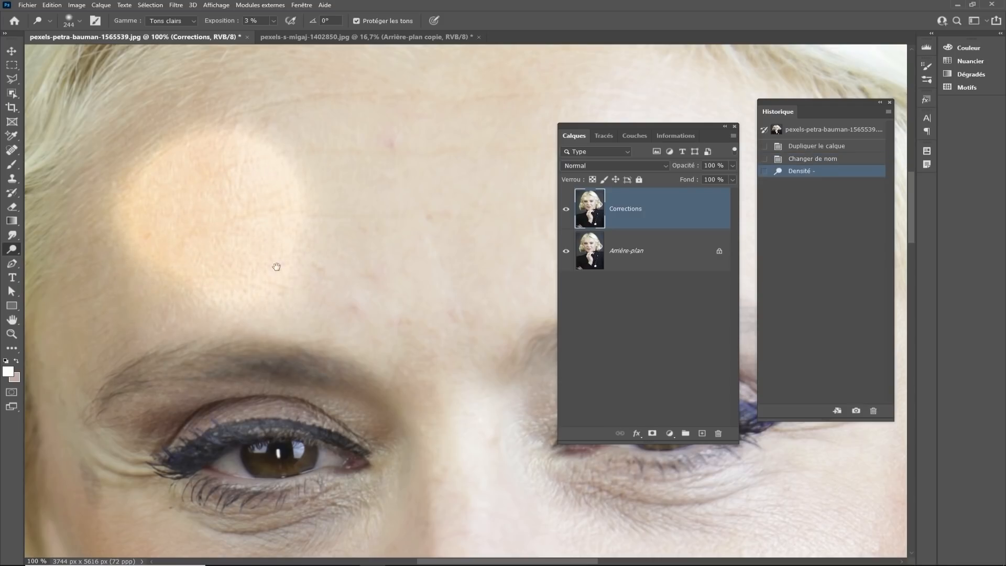
{"action": "scroll", "coordinate": [277, 267], "scroll_direction": "down", "scroll_amount": 2}
{"action": "key", "text": "ctrl+z"}
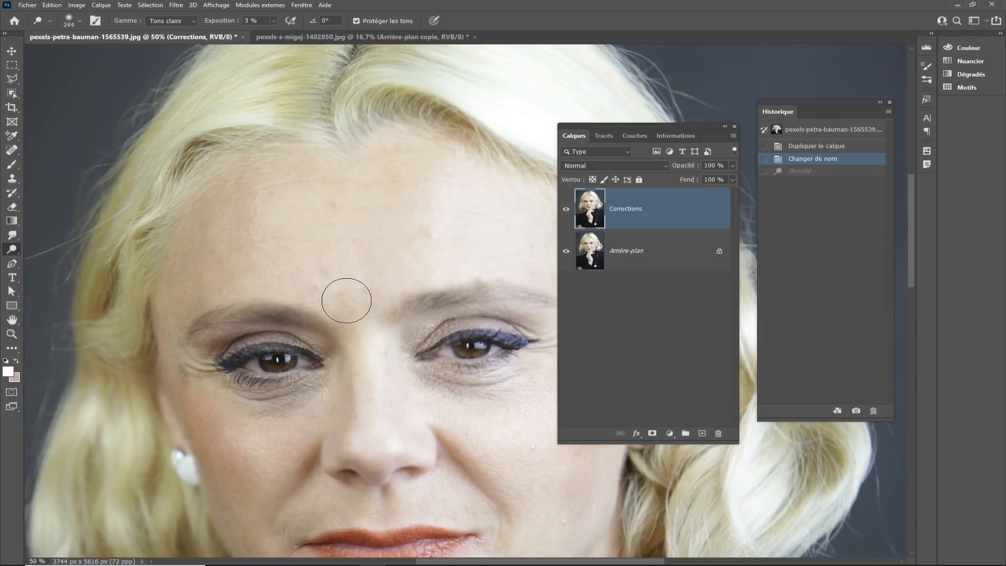
Set the range to Tons moyens and the brush size to 13, and lighten the start of the upper forehead wrinkle.
{"action": "scroll", "coordinate": [343, 235], "scroll_direction": "up", "scroll_amount": 4}
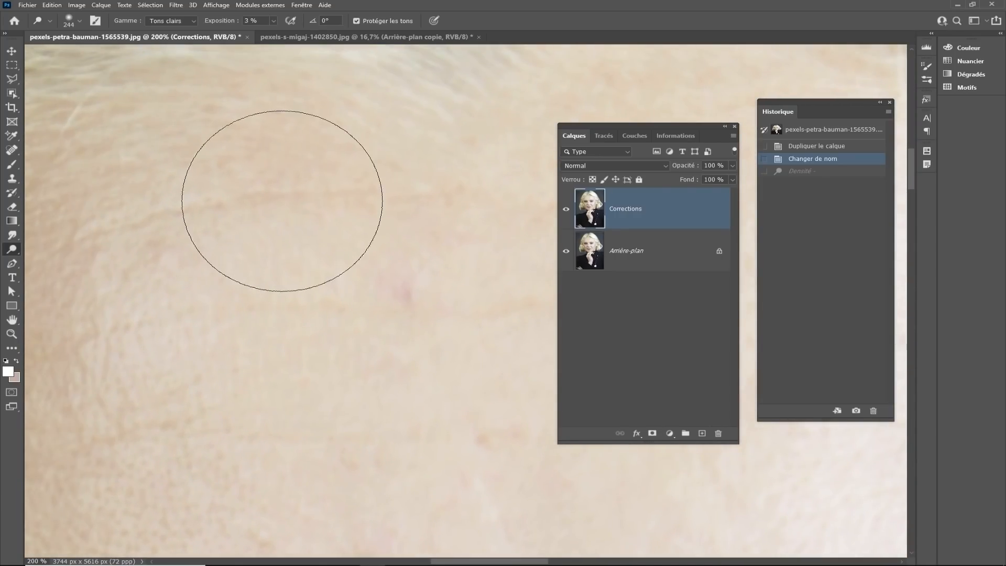
{"action": "left_click", "coordinate": [178, 24]}
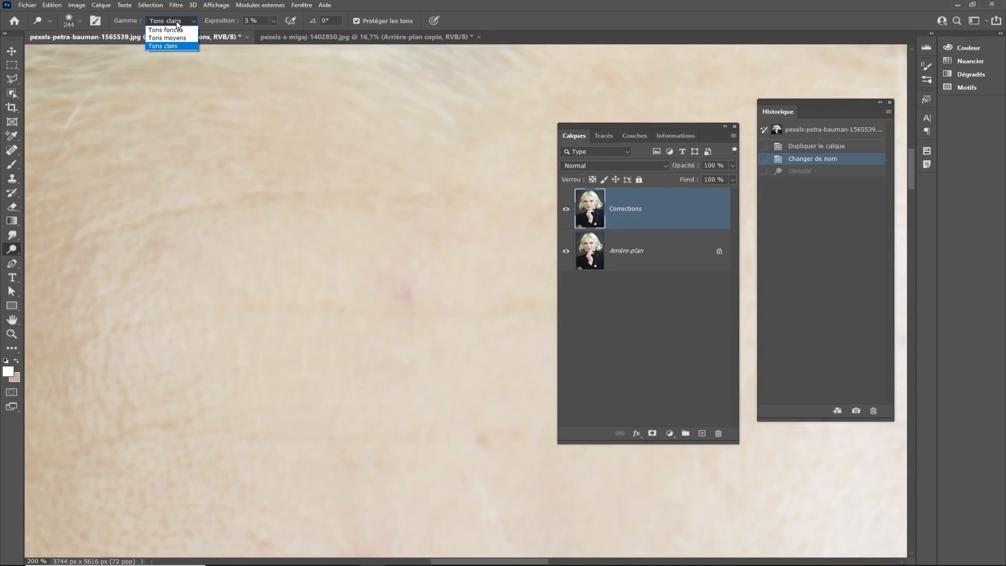
{"action": "left_click", "coordinate": [168, 38]}
{"action": "left_click_drag", "start_coordinate": [289, 167], "coordinate": [166, 197]}
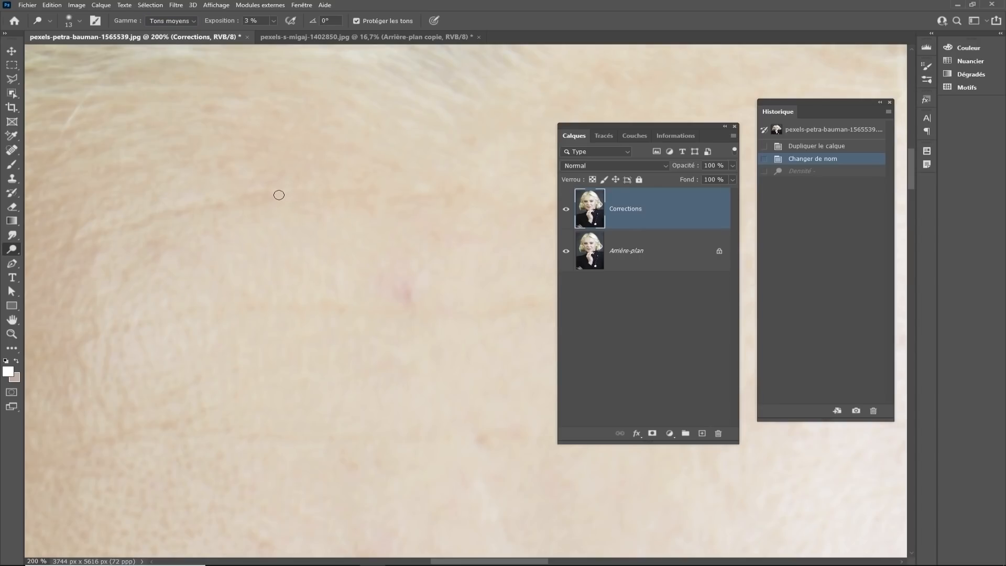
{"action": "left_click_drag", "start_coordinate": [279, 195], "coordinate": [268, 197]}
Dodge along the rest of the upper forehead wrinkle with short strokes toward the middle of the forehead.
{"action": "left_click", "coordinate": [265, 205], "text": "alt"}
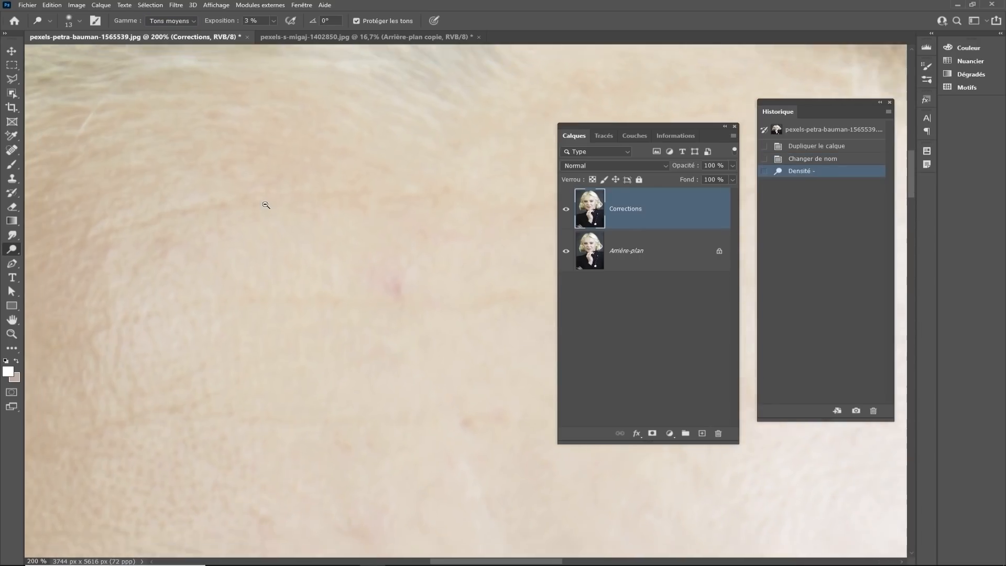
{"action": "left_click", "coordinate": [265, 204], "text": "alt"}
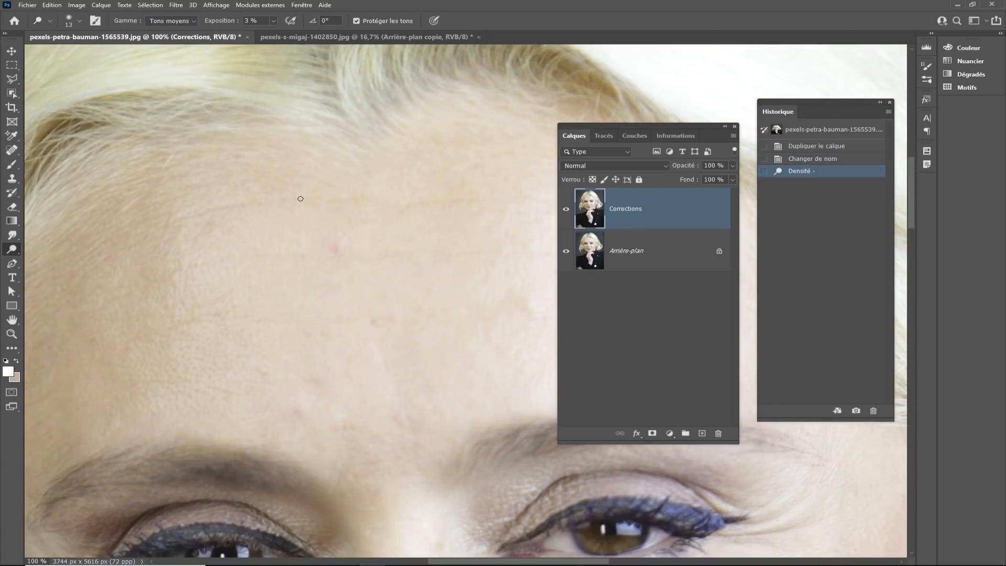
{"action": "left_click_drag", "start_coordinate": [313, 200], "coordinate": [401, 209]}
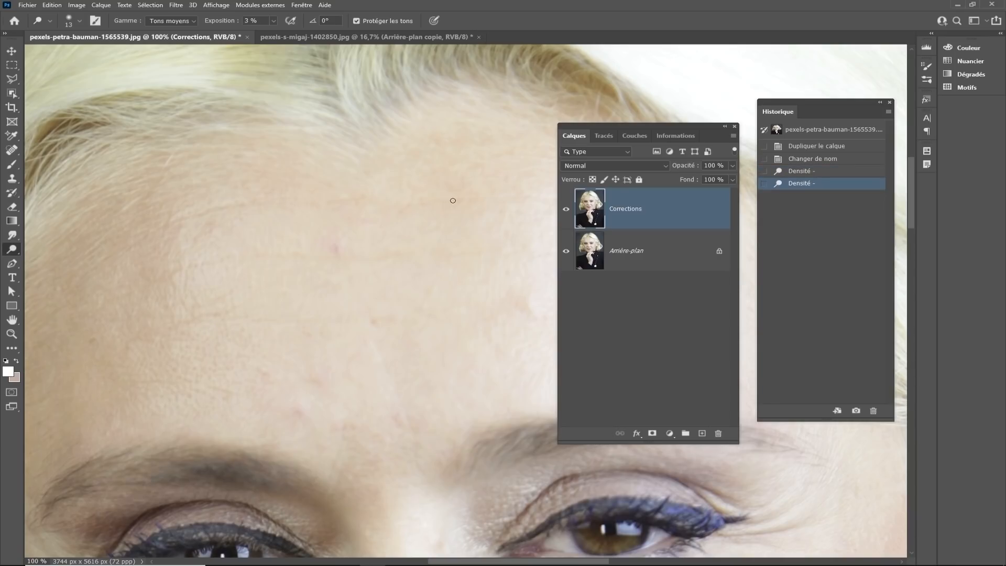
{"action": "left_click_drag", "start_coordinate": [472, 197], "coordinate": [483, 198]}
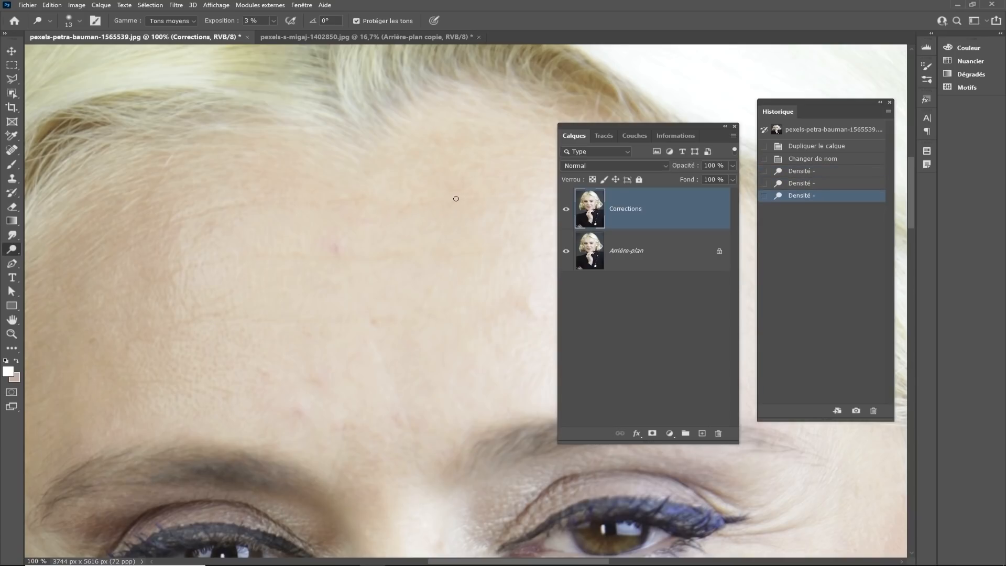
{"action": "left_click", "coordinate": [474, 201]}
{"action": "left_click", "coordinate": [477, 194]}
{"action": "left_click", "coordinate": [464, 197]}
{"action": "left_click", "coordinate": [458, 200]}
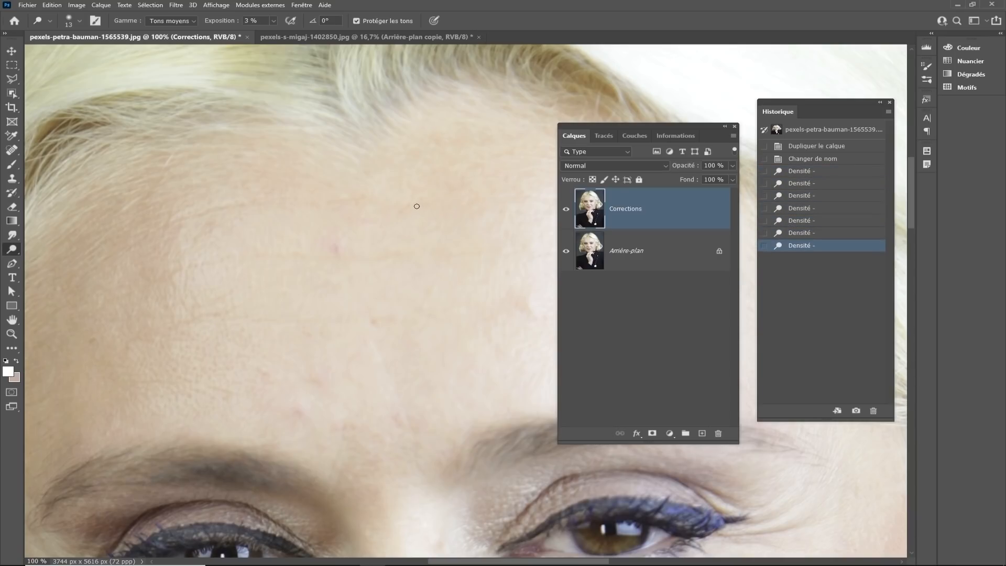
{"action": "left_click", "coordinate": [434, 201]}
{"action": "left_click", "coordinate": [424, 200]}
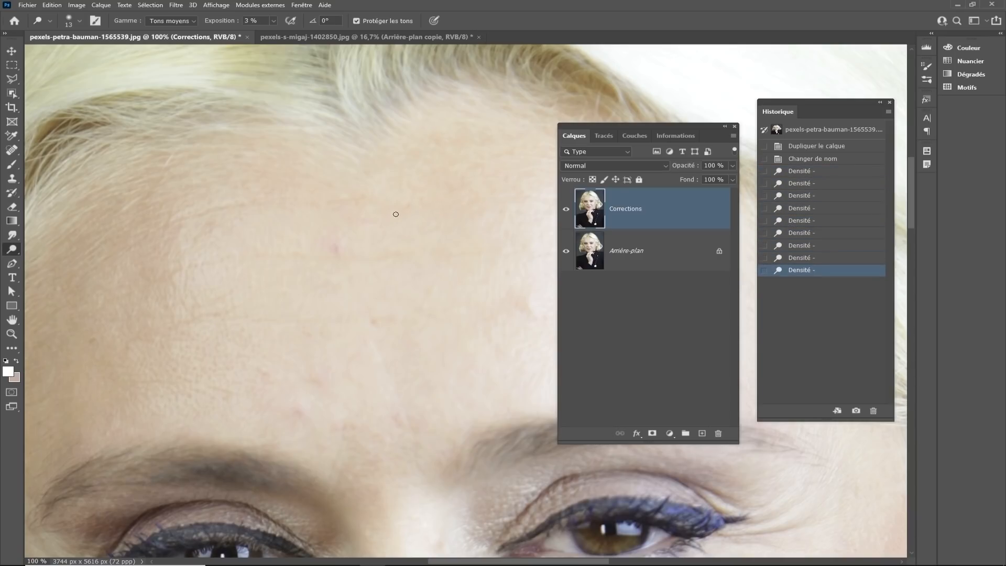
Lighten the middle forehead wrinkle with dodge strokes from the centre toward the temple.
{"action": "left_click", "coordinate": [377, 259]}
{"action": "left_click", "coordinate": [265, 257]}
{"action": "left_click", "coordinate": [210, 262]}
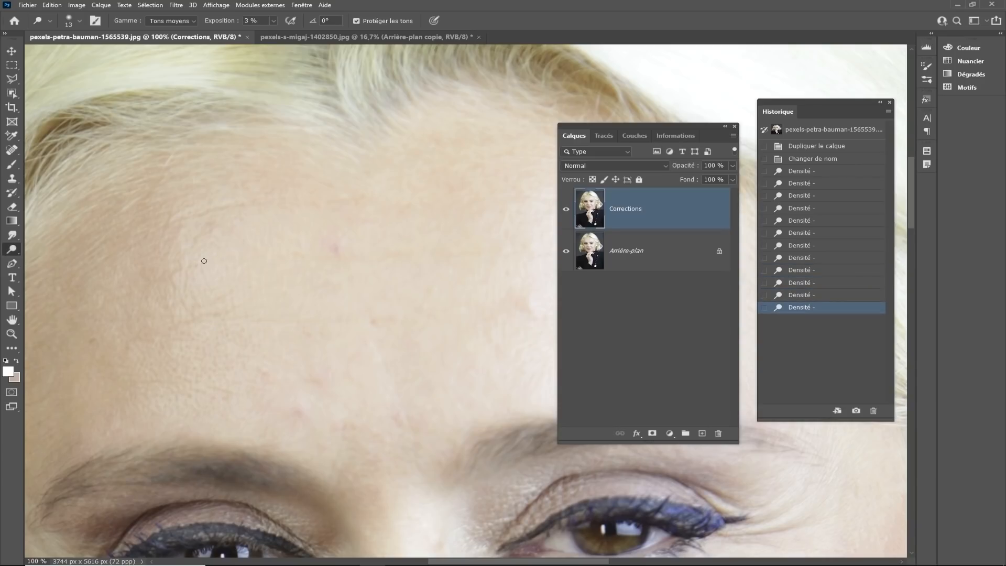
{"action": "left_click", "coordinate": [173, 274]}
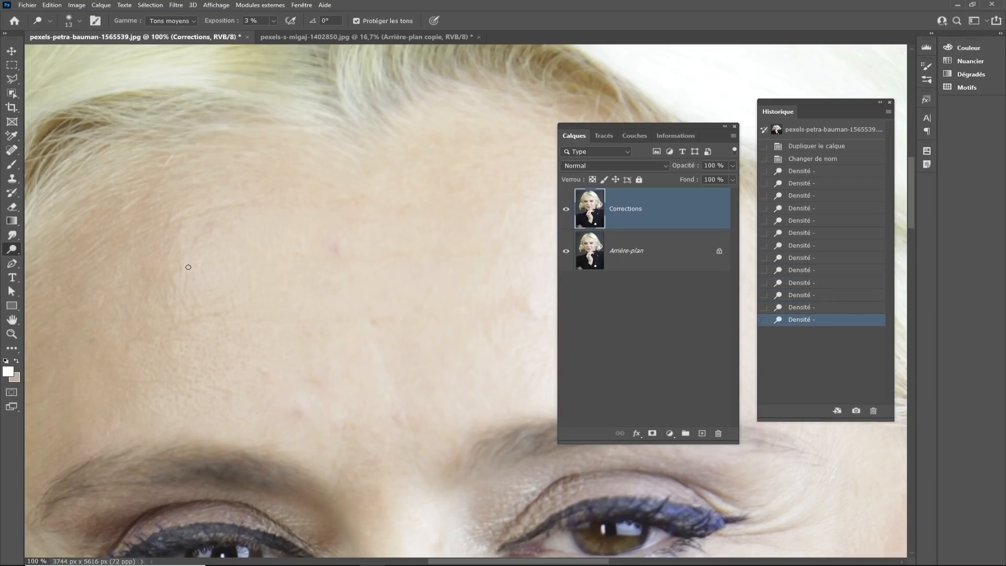
{"action": "left_click", "coordinate": [188, 267]}
Lighten the lower forehead wrinkle above the eyebrow with short dodge strokes.
{"action": "left_click", "coordinate": [216, 311]}
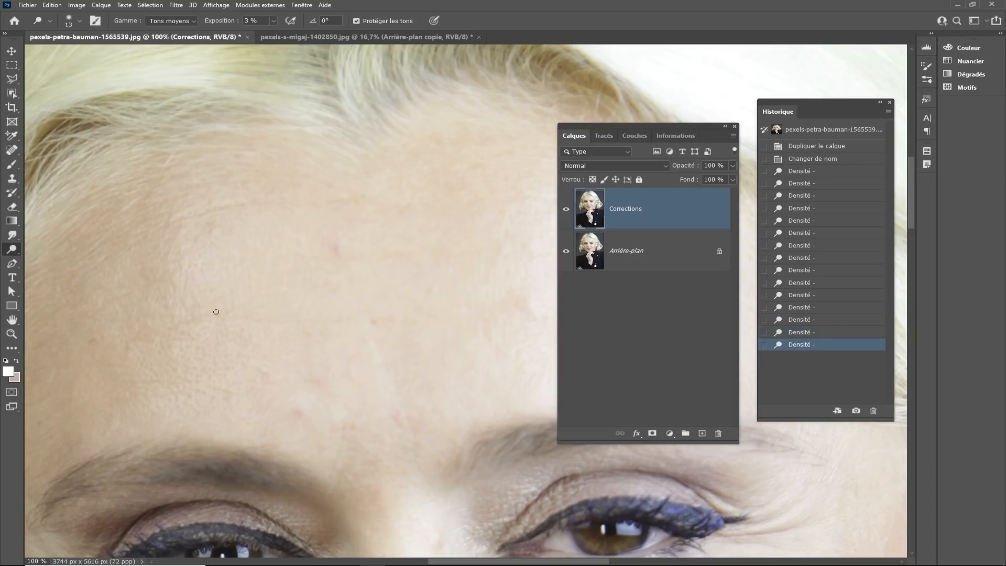
{"action": "left_click", "coordinate": [224, 308]}
{"action": "left_click", "coordinate": [253, 318]}
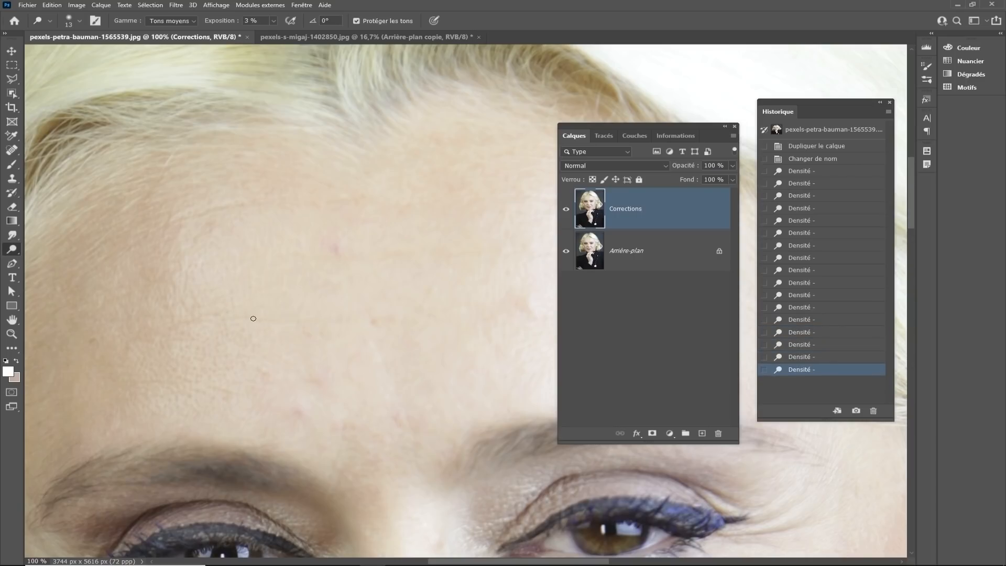
{"action": "left_click", "coordinate": [227, 322]}
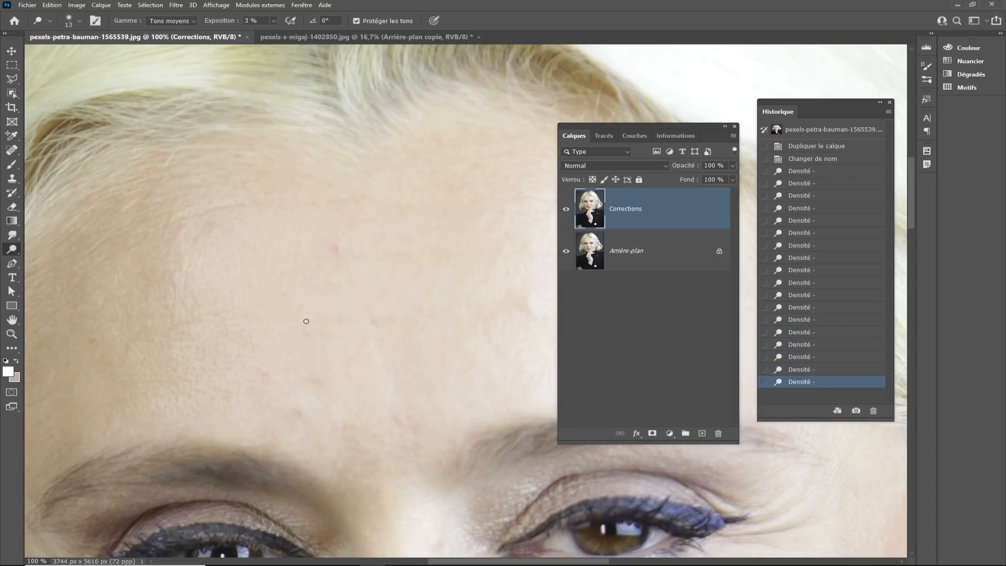
{"action": "left_click", "coordinate": [306, 321]}
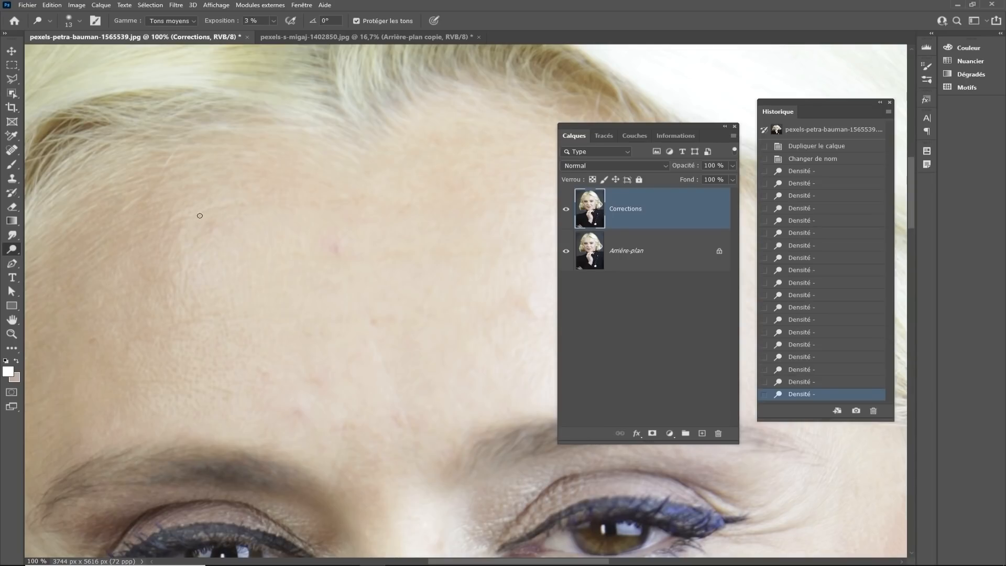
Touch up the remaining traces of the upper and lower forehead wrinkles near the temple with the Dodge tool.
{"action": "left_click", "coordinate": [161, 223]}
{"action": "left_click", "coordinate": [283, 209]}
{"action": "left_click", "coordinate": [308, 207]}
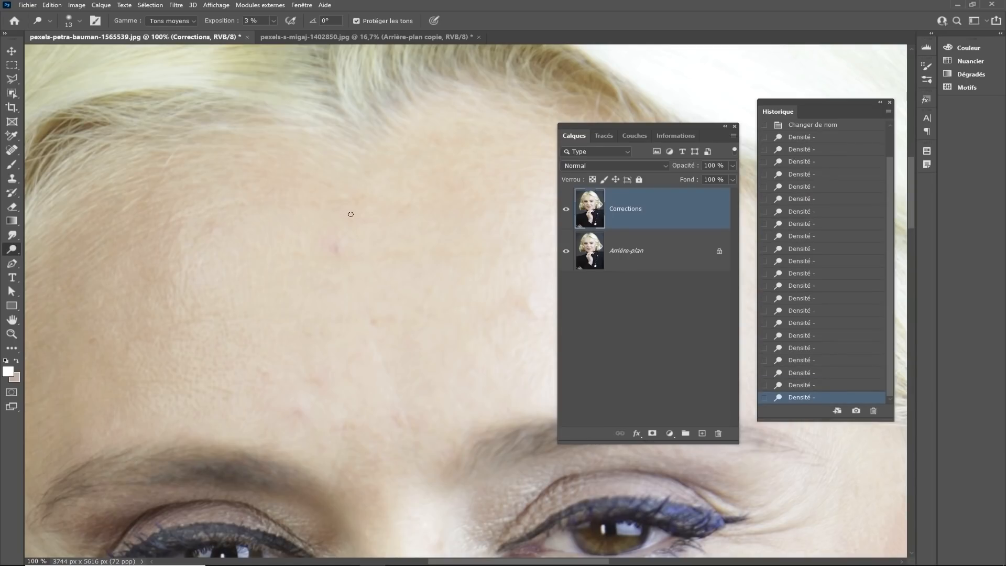
{"action": "left_click", "coordinate": [212, 318]}
{"action": "left_click", "coordinate": [169, 340]}
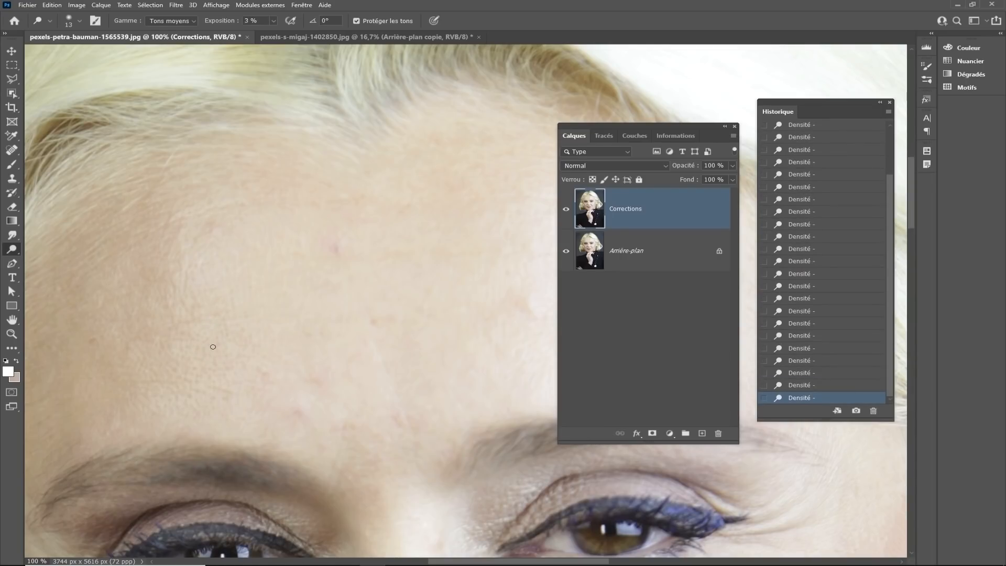
Dodge the last small dark traces across the upper middle of the forehead.
{"action": "left_click_drag", "start_coordinate": [288, 345], "coordinate": [242, 334]}
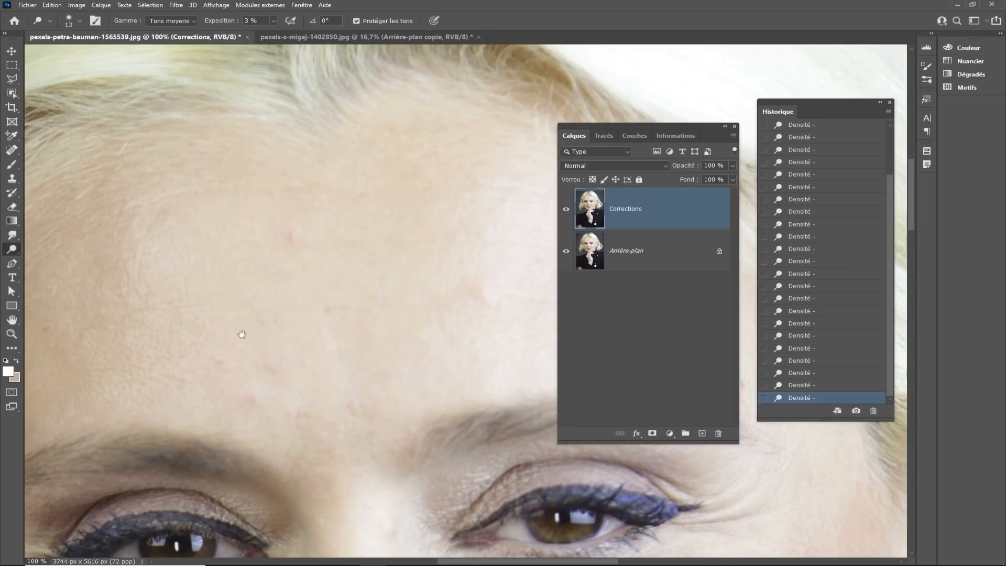
{"action": "left_click", "coordinate": [284, 191]}
{"action": "left_click", "coordinate": [365, 204]}
{"action": "scroll", "coordinate": [361, 194], "scroll_direction": "down", "scroll_amount": 3}
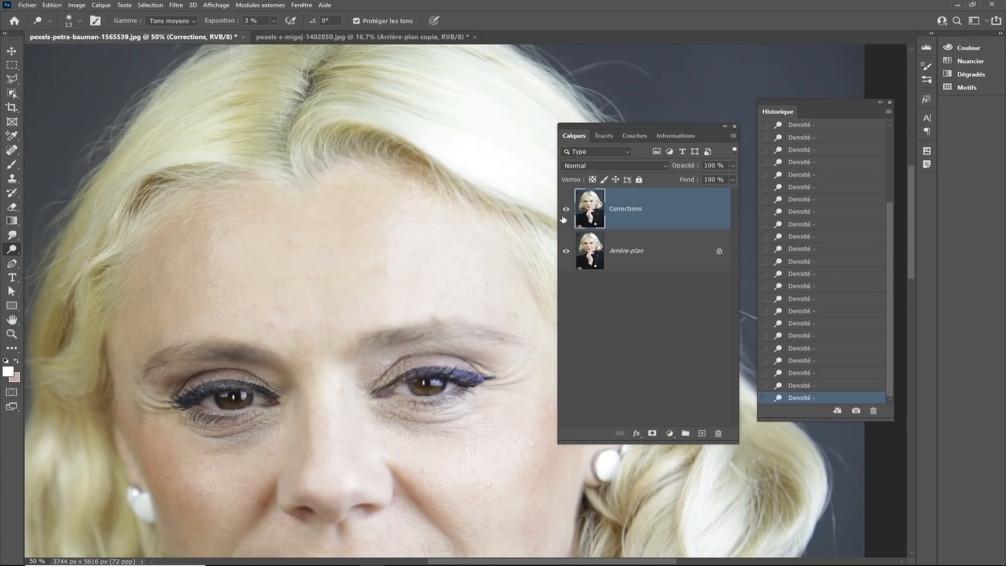
Add a white solid colour fill layer above the Corrections layer and set its blend mode to Couleur.
{"action": "scroll", "coordinate": [370, 214], "scroll_direction": "up", "scroll_amount": 2}
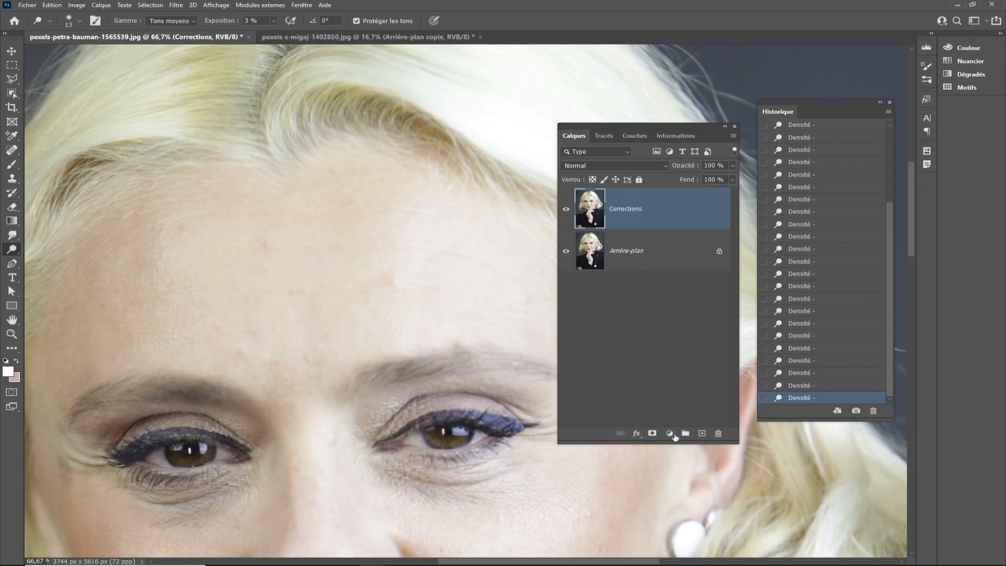
{"action": "left_click", "coordinate": [674, 434]}
{"action": "left_click", "coordinate": [693, 266]}
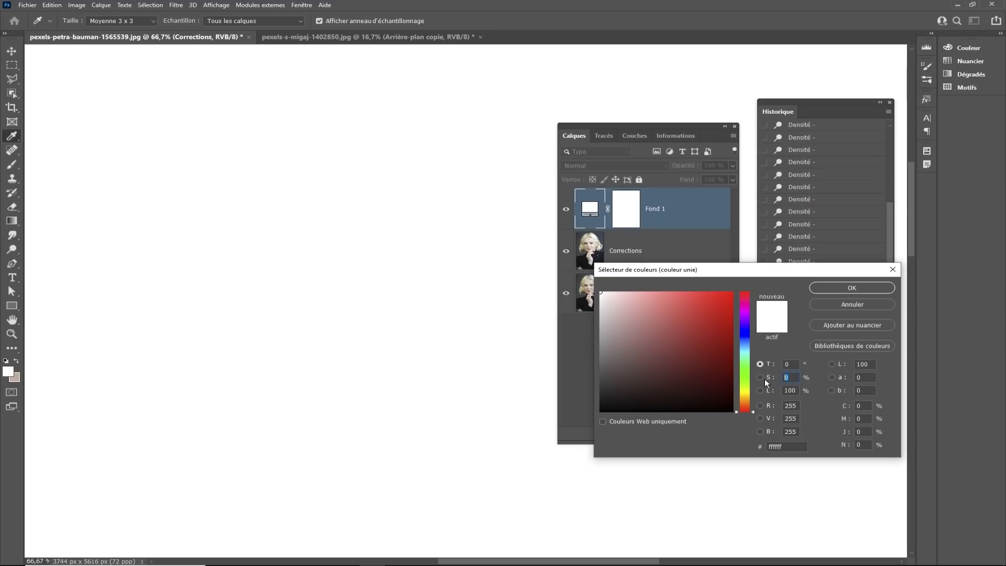
{"action": "left_click", "coordinate": [848, 288]}
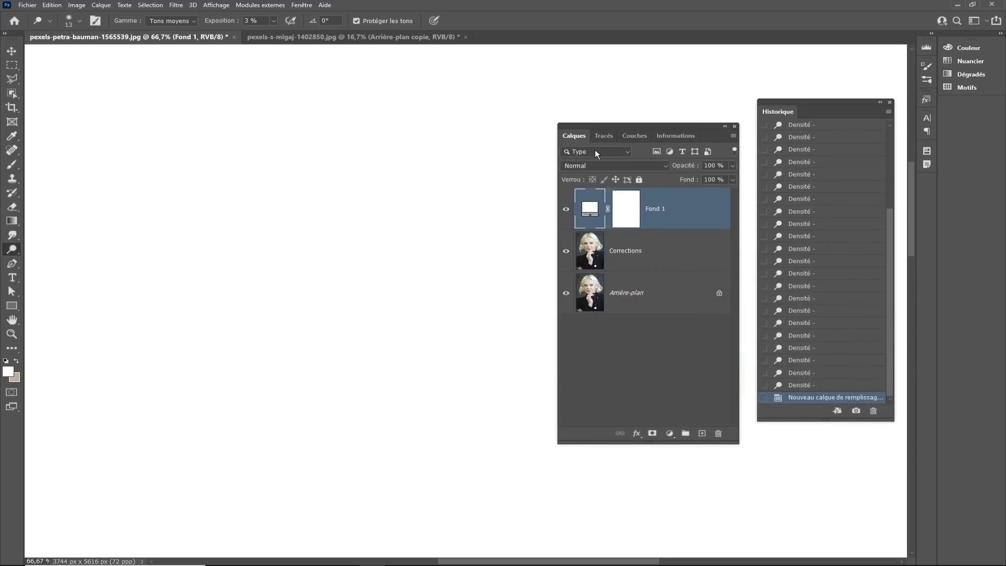
{"action": "left_click", "coordinate": [591, 166]}
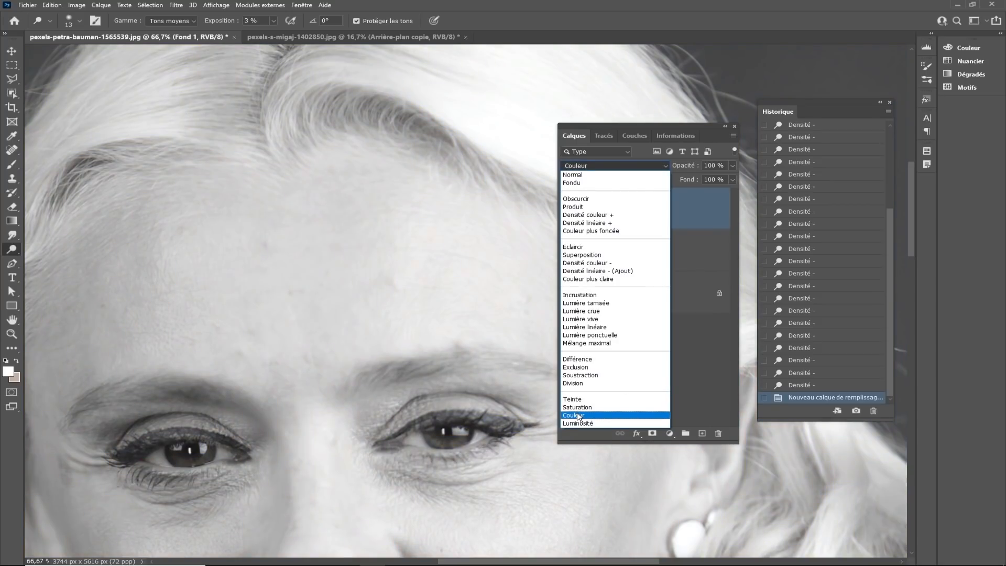
{"action": "left_click", "coordinate": [577, 415]}
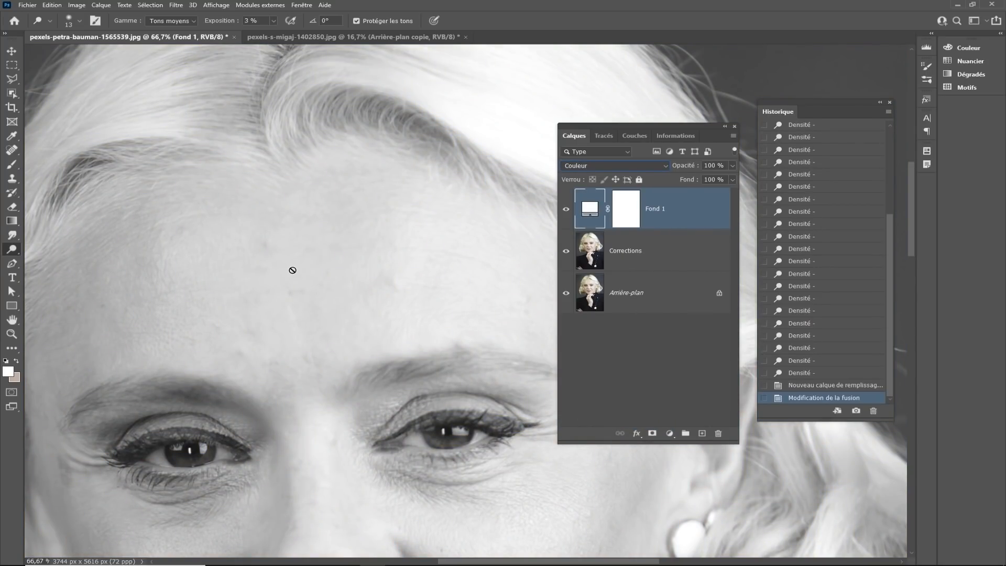
On the Corrections layer, dodge the faint middle and lower forehead wrinkles near the temple with short strokes.
{"action": "left_click", "coordinate": [654, 259]}
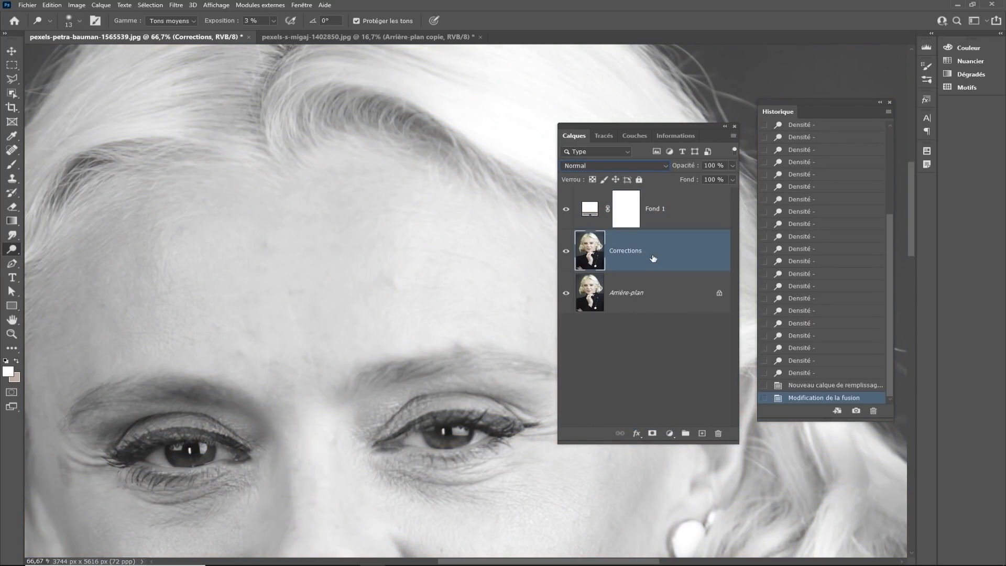
{"action": "scroll", "coordinate": [213, 282], "scroll_direction": "up", "scroll_amount": 1}
{"action": "left_click_drag", "start_coordinate": [200, 285], "coordinate": [166, 290]}
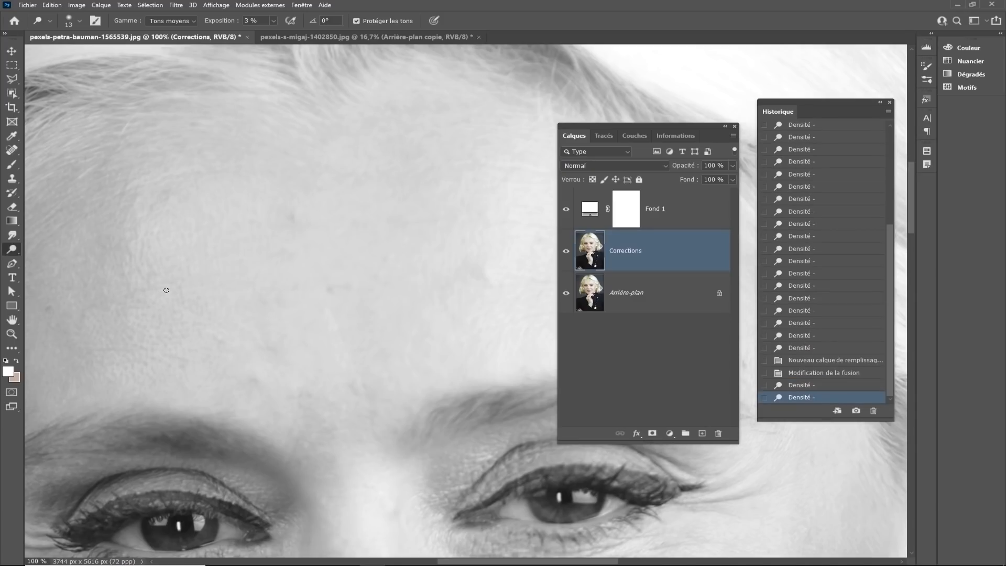
{"action": "left_click", "coordinate": [135, 289]}
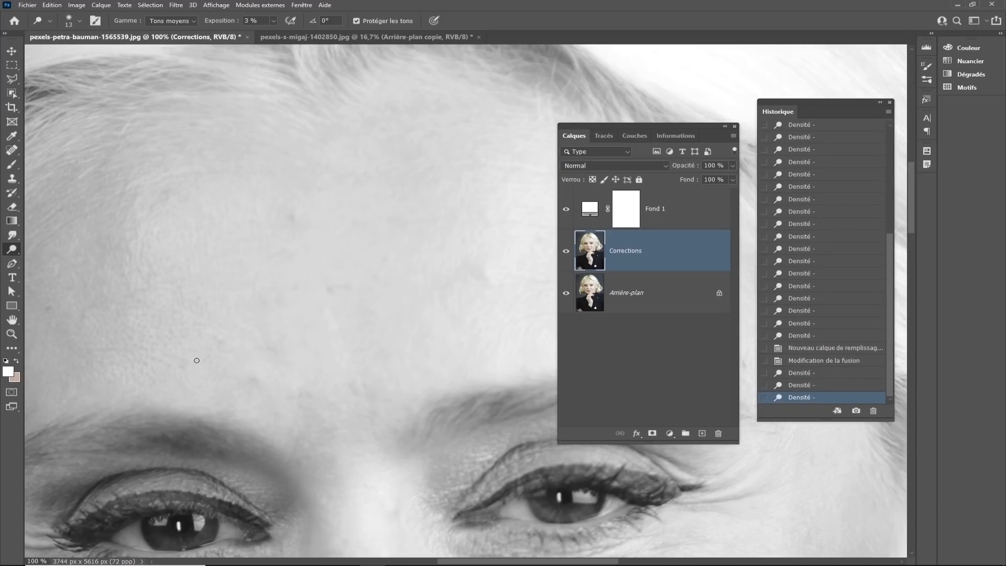
{"action": "left_click_drag", "start_coordinate": [196, 360], "coordinate": [167, 356]}
{"action": "left_click_drag", "start_coordinate": [157, 354], "coordinate": [110, 349]}
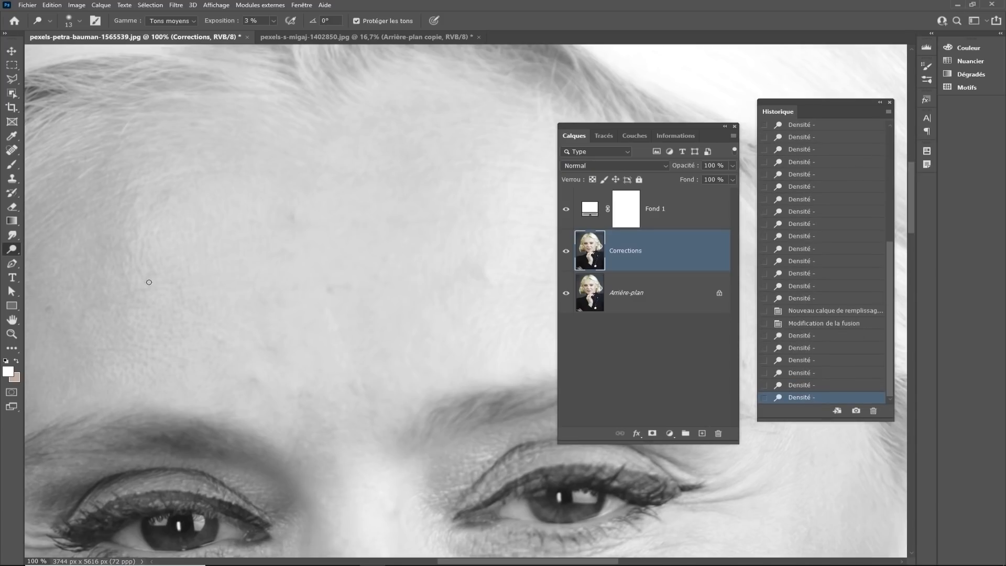
{"action": "left_click_drag", "start_coordinate": [144, 290], "coordinate": [150, 290]}
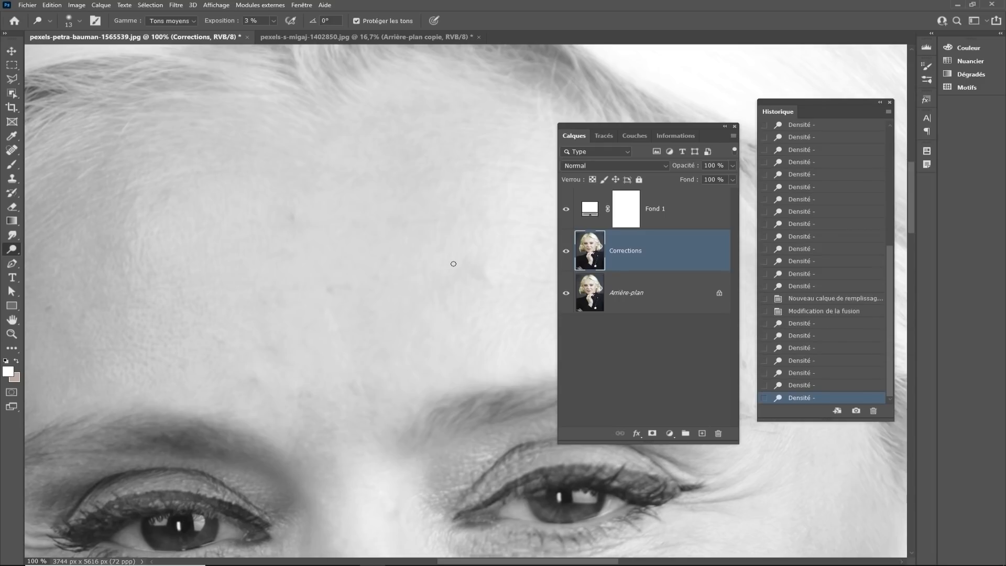
Dodge the small dark mark on the opposite side of the forehead, above the inner part of the eyebrow.
{"action": "mouse_move", "coordinate": [479, 273]}
{"action": "left_mouse_down"}
{"action": "mouse_move", "coordinate": [465, 272]}
{"action": "mouse_move", "coordinate": [479, 277]}
{"action": "left_mouse_up"}
{"action": "left_click", "coordinate": [480, 272]}
{"action": "left_click", "coordinate": [482, 277]}
{"action": "left_click", "coordinate": [487, 286]}
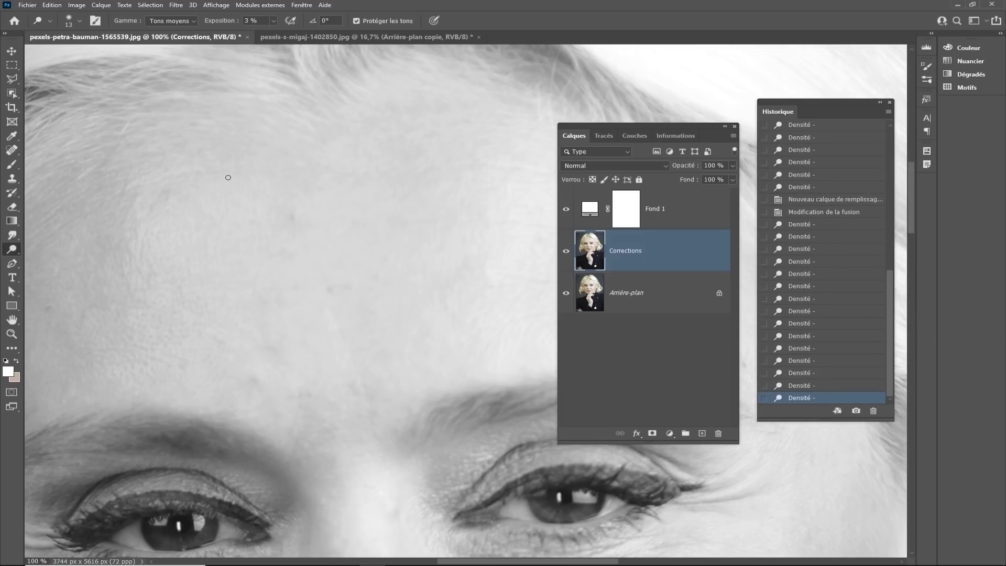
Reduce the Dodge brush to 4 px and lighten the fine line on the upper forehead near the hairline.
{"action": "left_click", "coordinate": [194, 184]}
{"action": "right_click", "coordinate": [206, 182], "text": "alt"}
{"action": "left_click", "coordinate": [199, 181]}
{"action": "left_click", "coordinate": [188, 176]}
{"action": "left_click", "coordinate": [178, 173]}
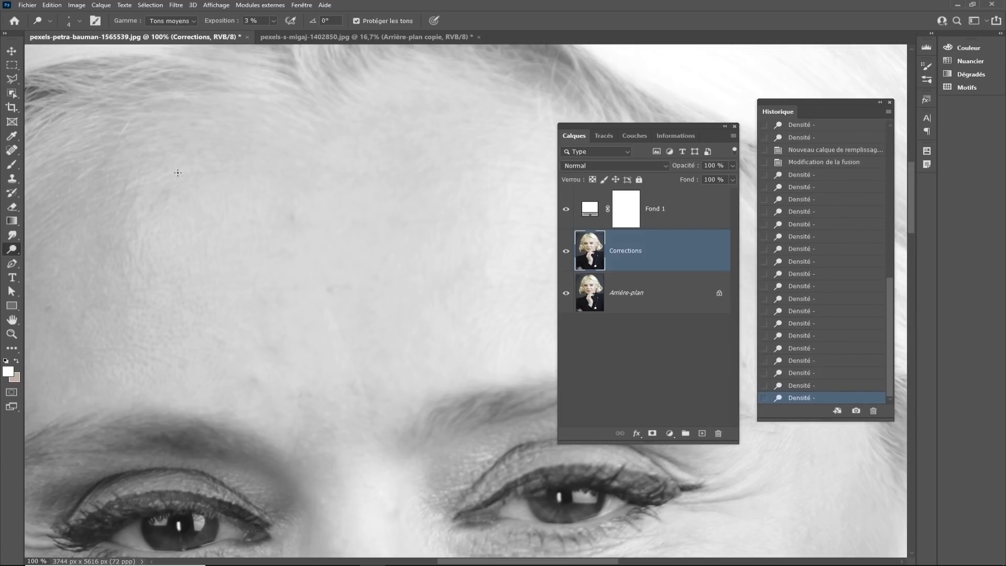
Hide the white fill layer and toggle the Corrections layer to compare the forehead before and after retouching.
{"action": "scroll", "coordinate": [307, 280], "scroll_direction": "down", "scroll_amount": 3}
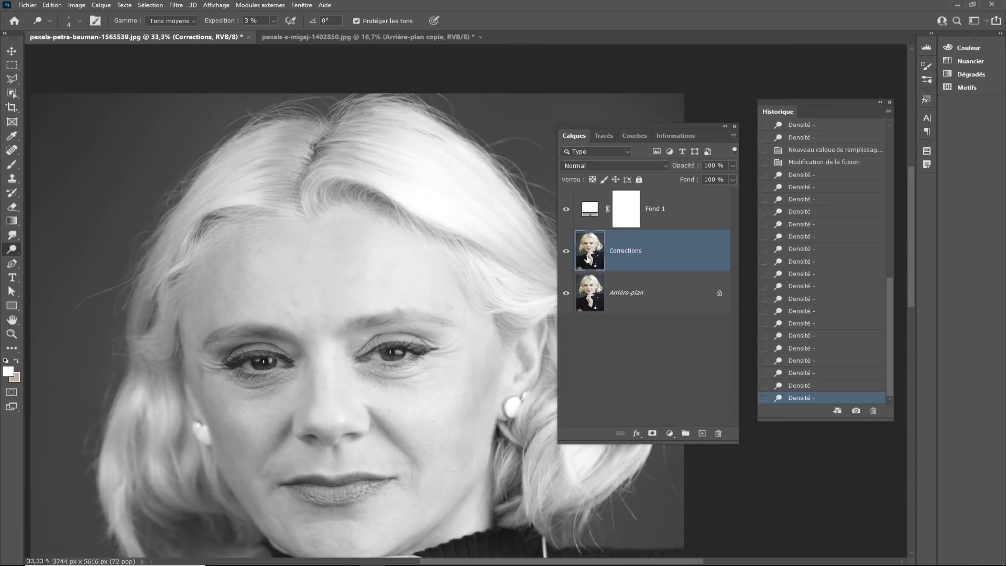
{"action": "left_click_drag", "start_coordinate": [565, 210], "coordinate": [564, 262]}
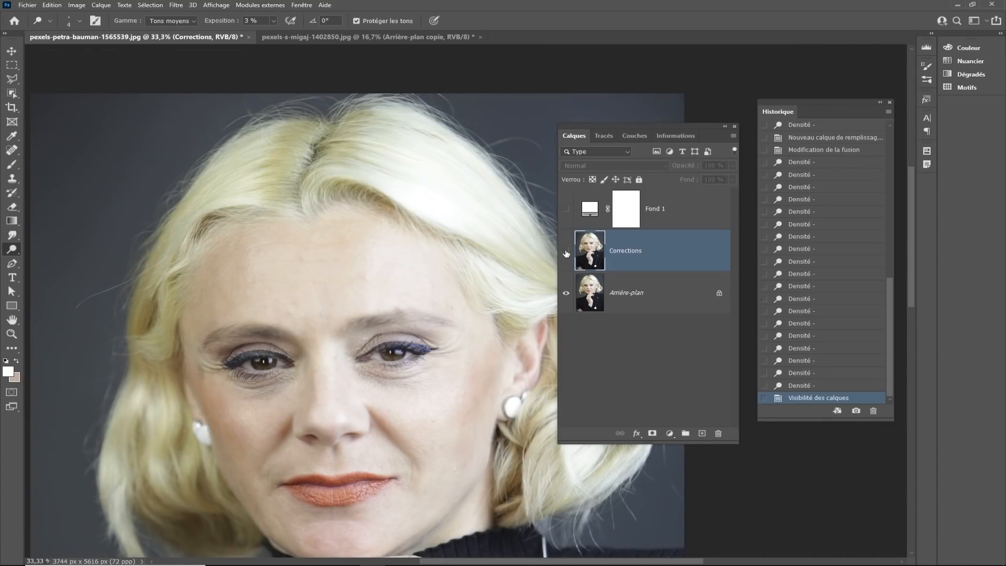
{"action": "left_click", "coordinate": [566, 252]}
{"action": "left_click", "coordinate": [565, 252]}
{"action": "left_click", "coordinate": [565, 251]}
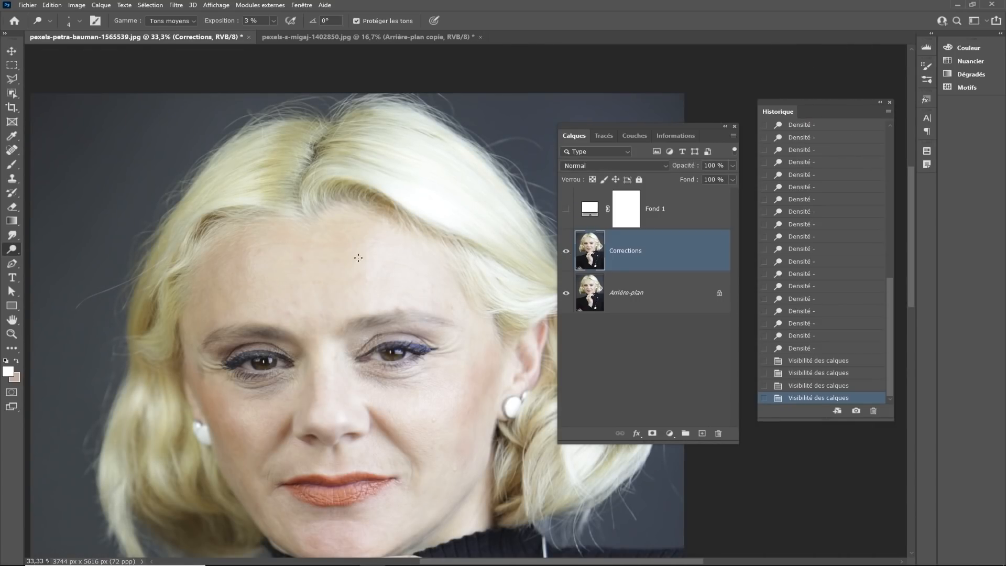
{"action": "left_click", "coordinate": [357, 259], "text": "ctrl"}
{"action": "left_click", "coordinate": [565, 252]}
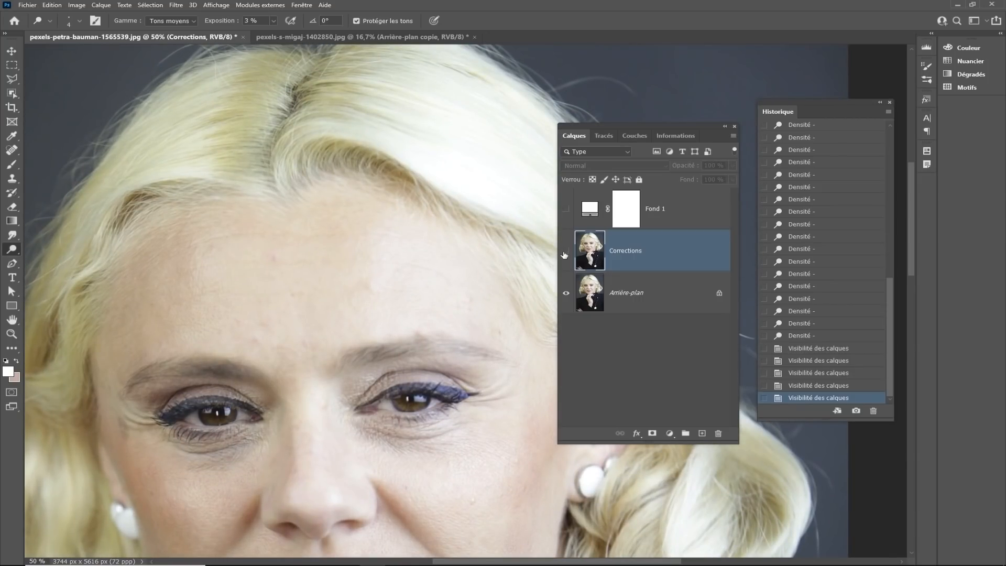
{"action": "left_click", "coordinate": [565, 252]}
{"action": "left_click", "coordinate": [565, 252]}
{"action": "left_click", "coordinate": [565, 252]}
{"action": "left_click", "coordinate": [565, 252]}
{"action": "left_click", "coordinate": [565, 252]}
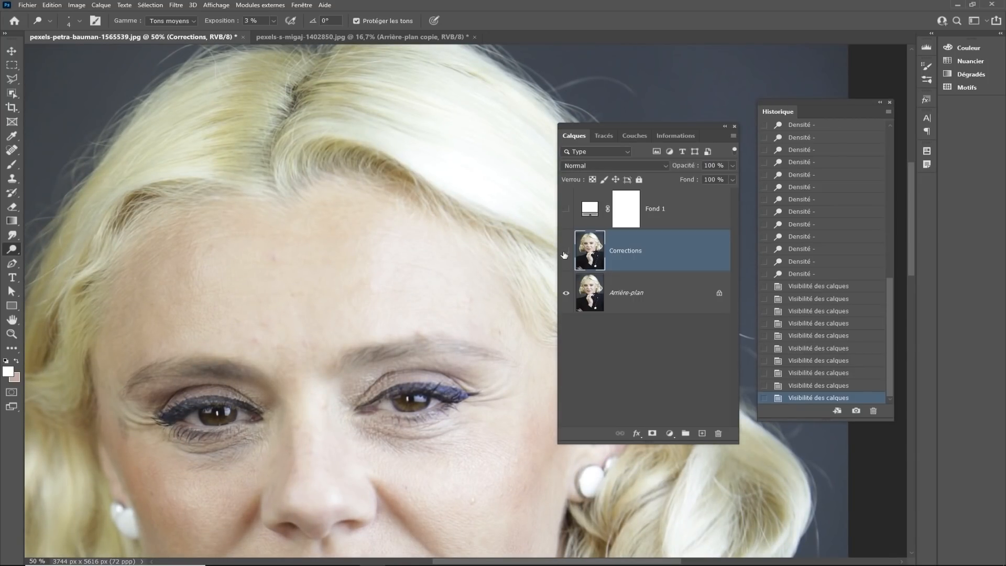
{"action": "left_click", "coordinate": [564, 255]}
Dodge the creases under the eye with short strokes toward the inner corner, at 11% exposure with a small brush.
{"action": "left_click_drag", "start_coordinate": [222, 458], "coordinate": [316, 251]}
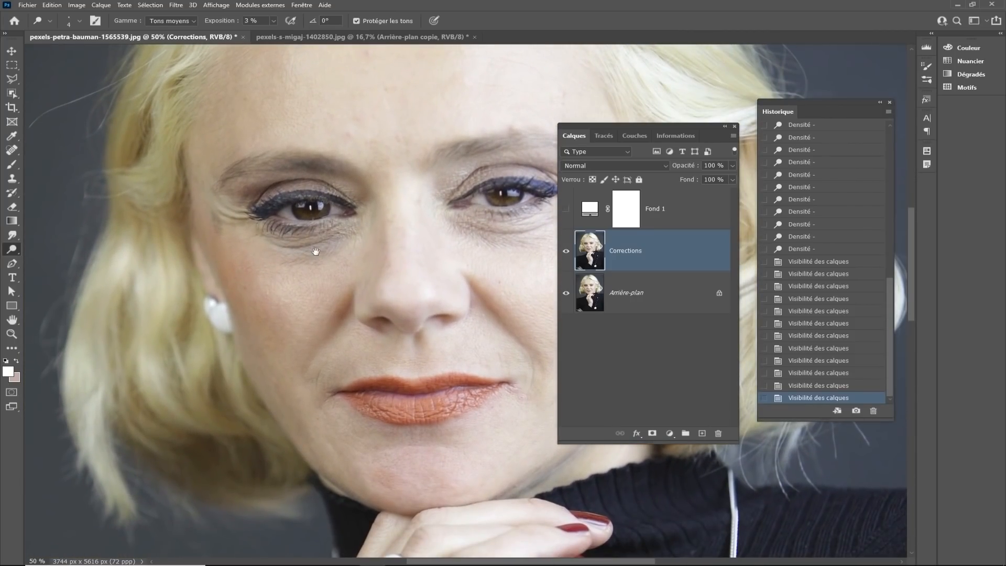
{"action": "left_click", "coordinate": [316, 251], "text": "ctrl"}
{"action": "left_click", "coordinate": [316, 251], "text": "ctrl"}
{"action": "left_click", "coordinate": [315, 251], "text": "ctrl"}
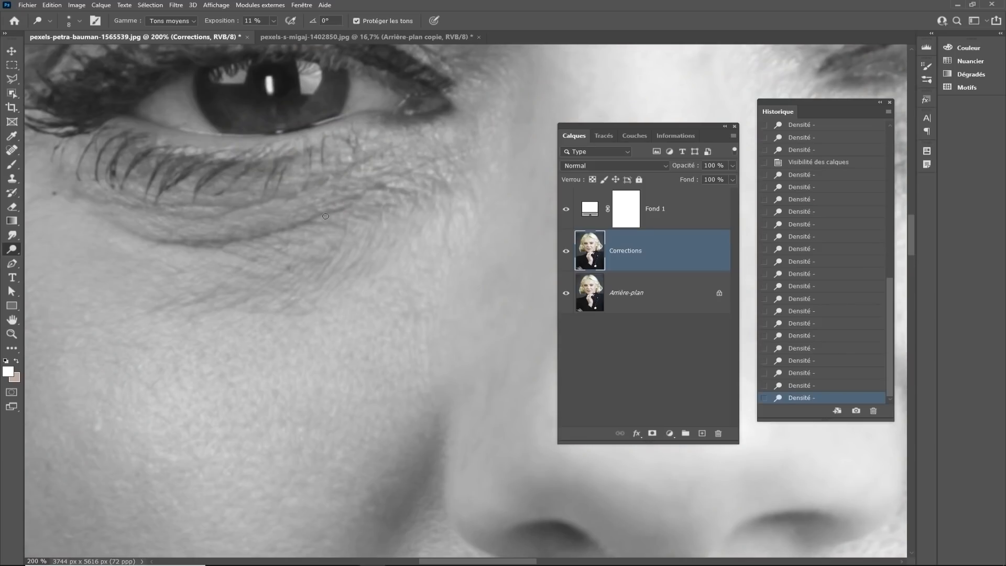
{"action": "left_click_drag", "start_coordinate": [325, 216], "coordinate": [309, 219]}
{"action": "left_click_drag", "start_coordinate": [325, 216], "coordinate": [309, 218]}
{"action": "left_click_drag", "start_coordinate": [326, 216], "coordinate": [308, 218]}
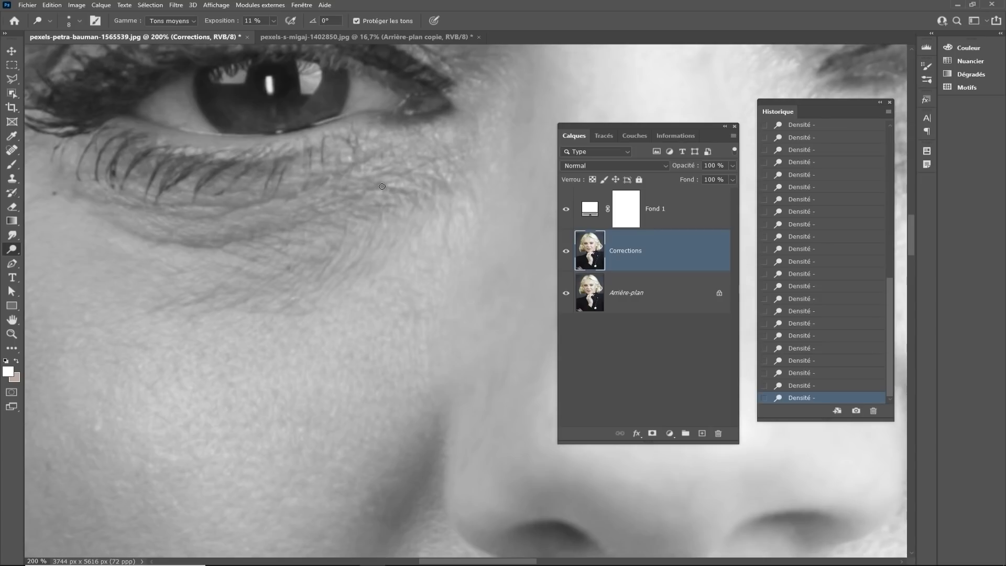
{"action": "left_click_drag", "start_coordinate": [409, 191], "coordinate": [368, 198]}
Review the under-eye strokes in the history, discard the last one and dodge that crease again.
{"action": "left_click", "coordinate": [804, 362]}
{"action": "left_click", "coordinate": [802, 338]}
{"action": "left_click", "coordinate": [806, 313]}
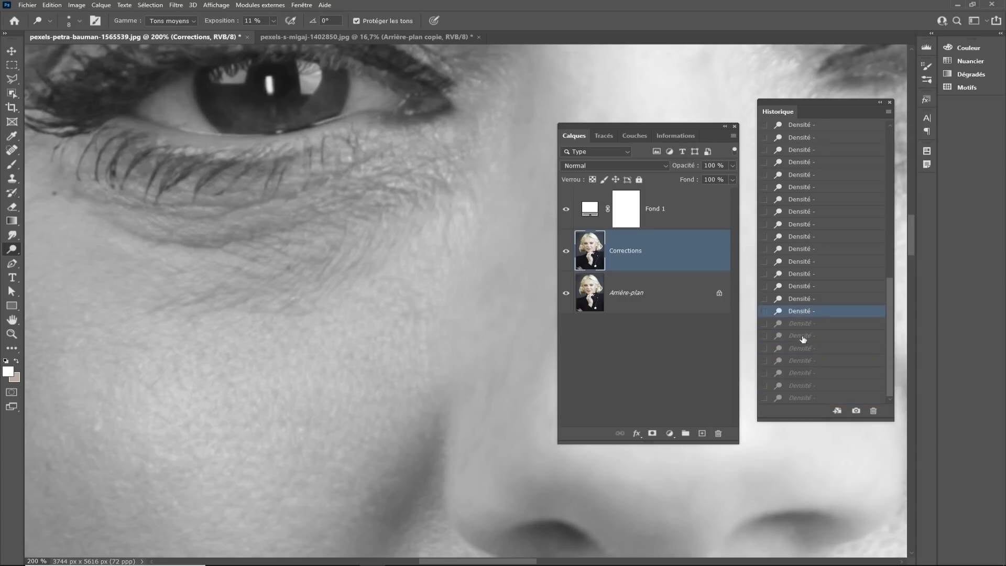
{"action": "left_click", "coordinate": [802, 374]}
{"action": "left_click", "coordinate": [802, 385]}
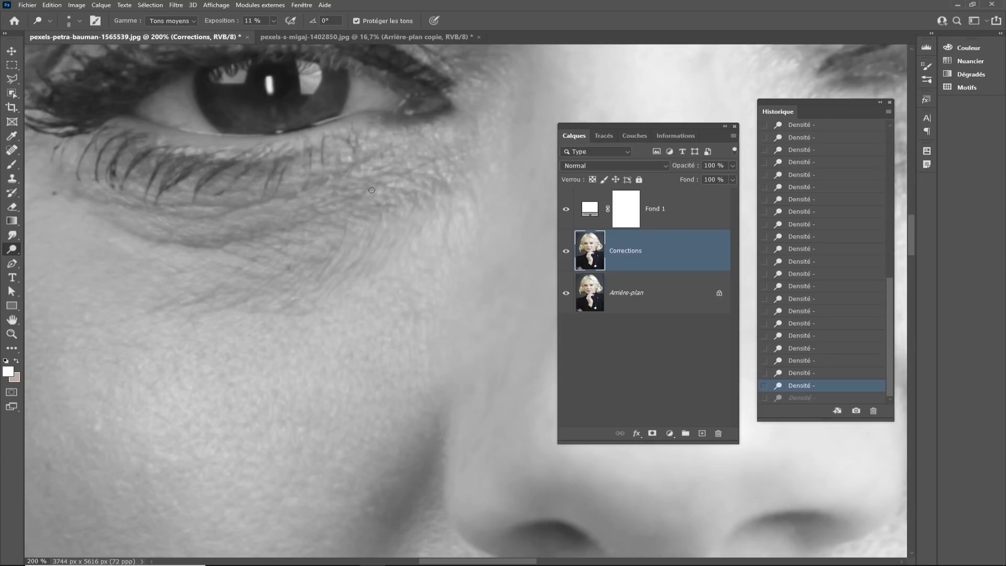
{"action": "left_click_drag", "start_coordinate": [371, 191], "coordinate": [325, 201]}
Hide the white fill layer and toggle the Corrections layer to compare the under-eye area before and after dodging.
{"action": "left_click", "coordinate": [256, 229], "text": "ctrl+alt"}
{"action": "left_click", "coordinate": [256, 229], "text": "ctrl+alt"}
{"action": "left_click", "coordinate": [256, 229], "text": "ctrl+alt"}
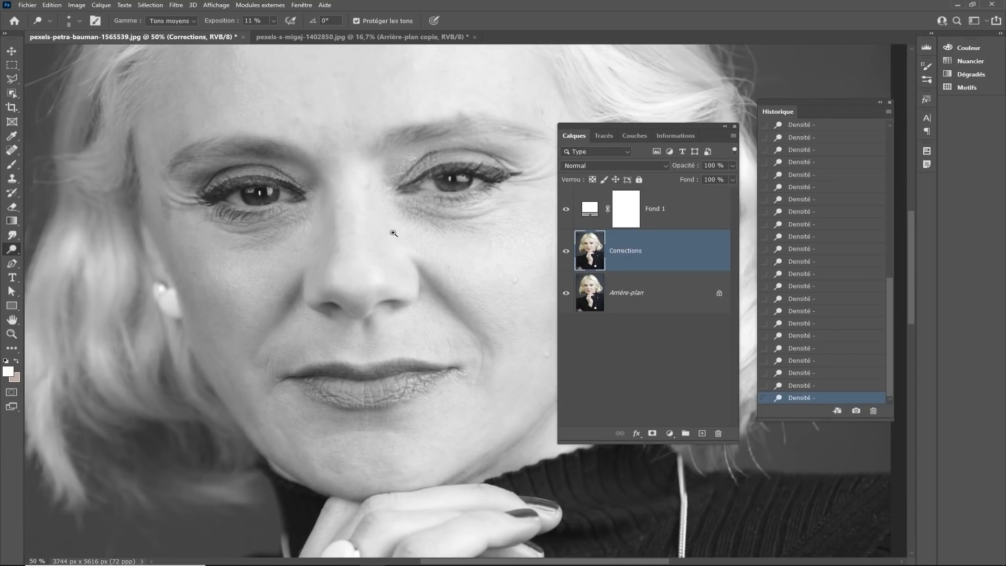
{"action": "left_click", "coordinate": [566, 209]}
{"action": "left_click", "coordinate": [565, 251]}
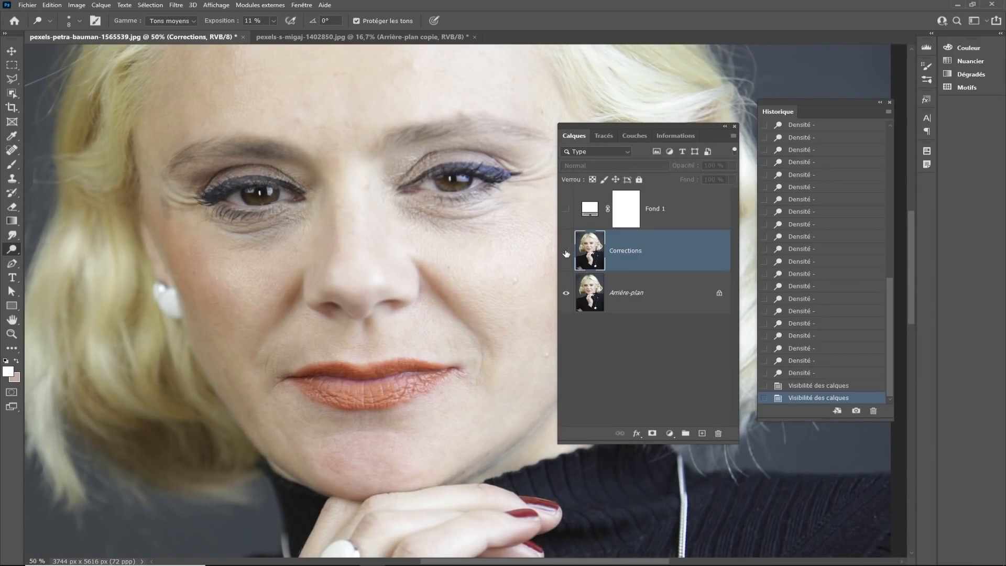
{"action": "left_click", "coordinate": [566, 251]}
{"action": "left_click", "coordinate": [565, 251]}
{"action": "left_click", "coordinate": [566, 251]}
{"action": "scroll", "coordinate": [239, 201], "scroll_direction": "up", "scroll_amount": 1}
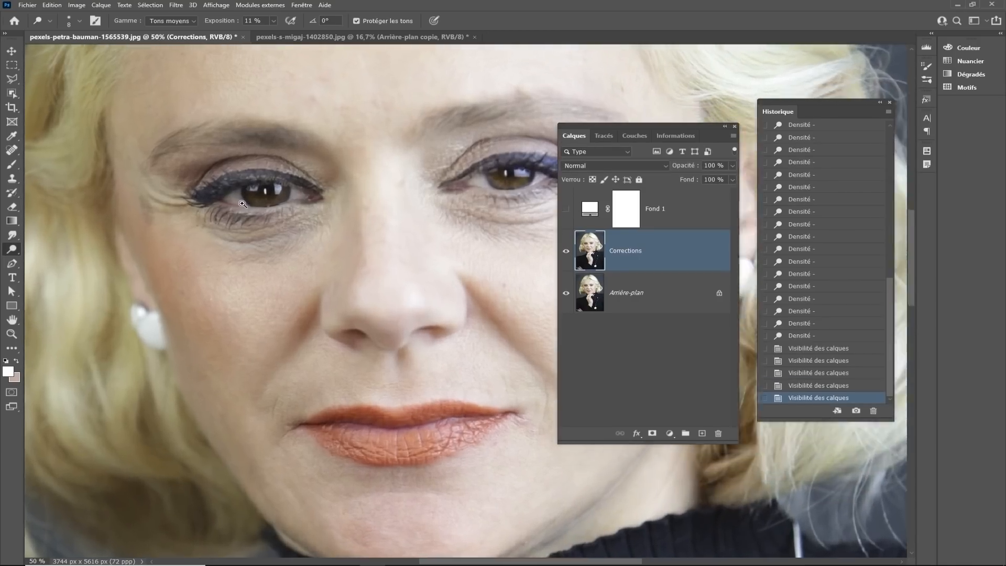
{"action": "left_click", "coordinate": [566, 252]}
{"action": "left_click", "coordinate": [566, 252]}
{"action": "left_click", "coordinate": [566, 252]}
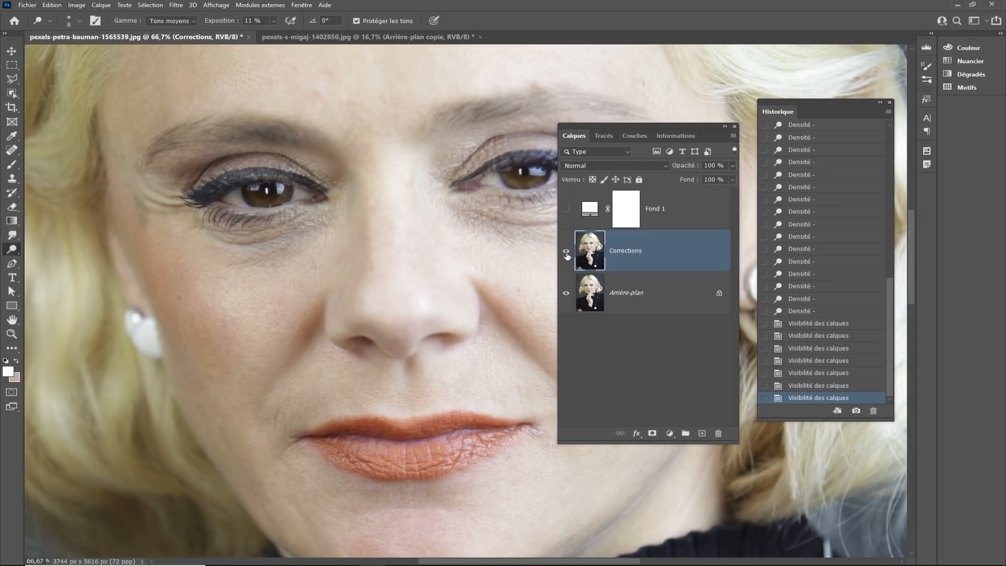
{"action": "left_click", "coordinate": [566, 252]}
{"action": "left_click", "coordinate": [566, 252]}
{"action": "left_click", "coordinate": [566, 252]}
{"action": "left_click", "coordinate": [566, 252]}
{"action": "left_click", "coordinate": [566, 252]}
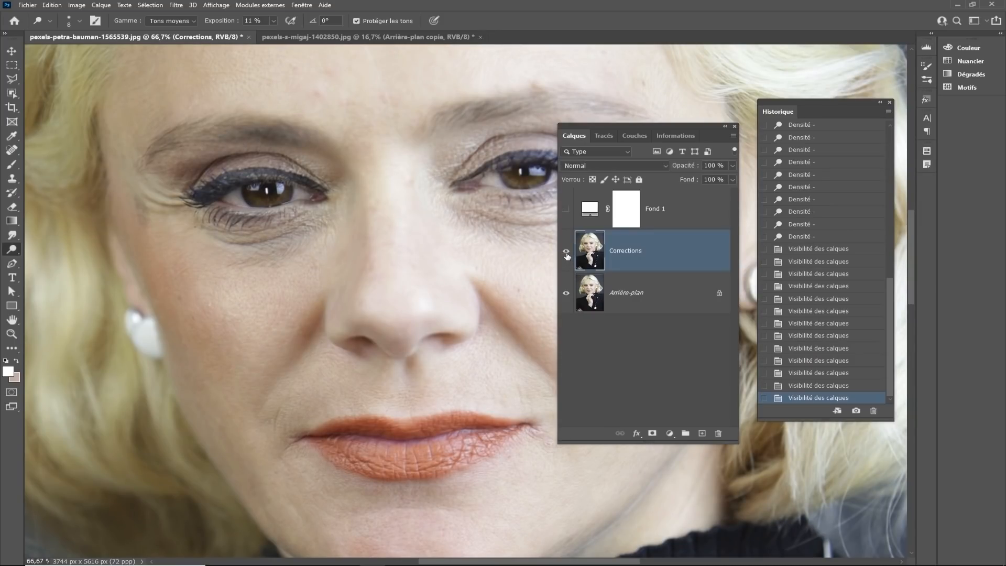
{"action": "left_click", "coordinate": [566, 252]}
{"action": "left_click", "coordinate": [566, 252]}
Enlarge the Dodge brush to 80 px and lighten the shadowed fold between the cheek and the nose.
{"action": "left_click_drag", "start_coordinate": [429, 290], "coordinate": [417, 226]}
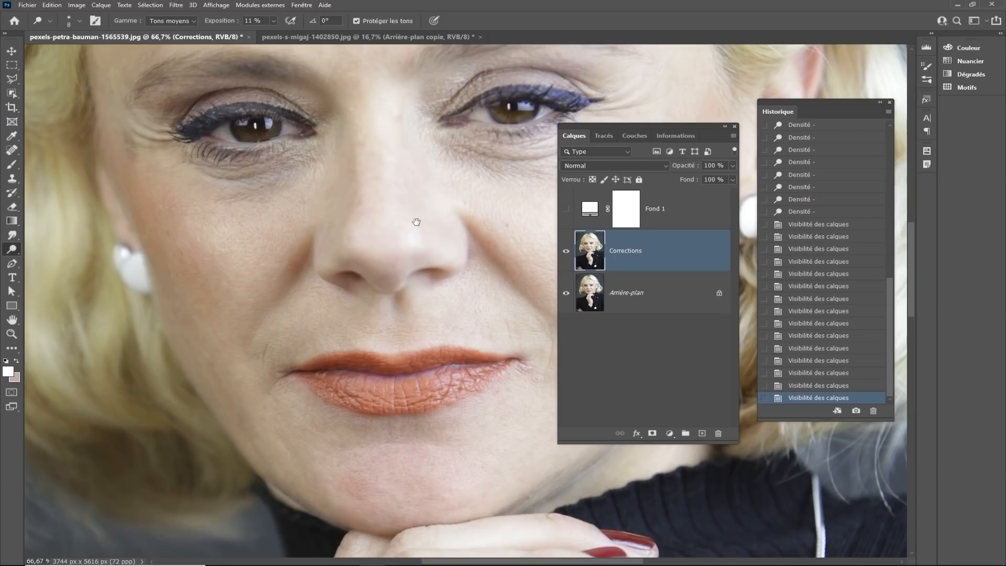
{"action": "left_click", "coordinate": [295, 243], "text": "ctrl"}
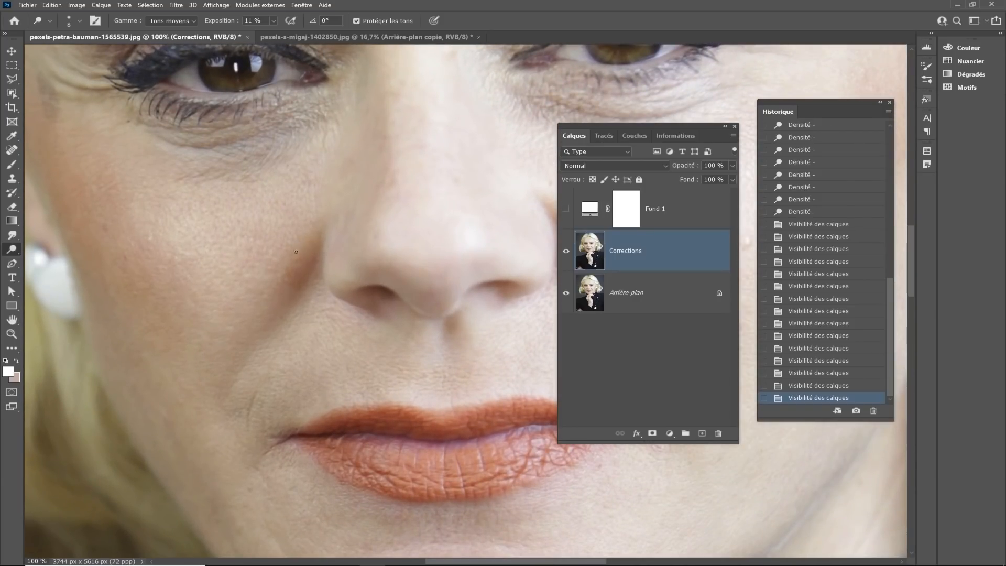
{"action": "left_click", "coordinate": [305, 264], "text": "alt"}
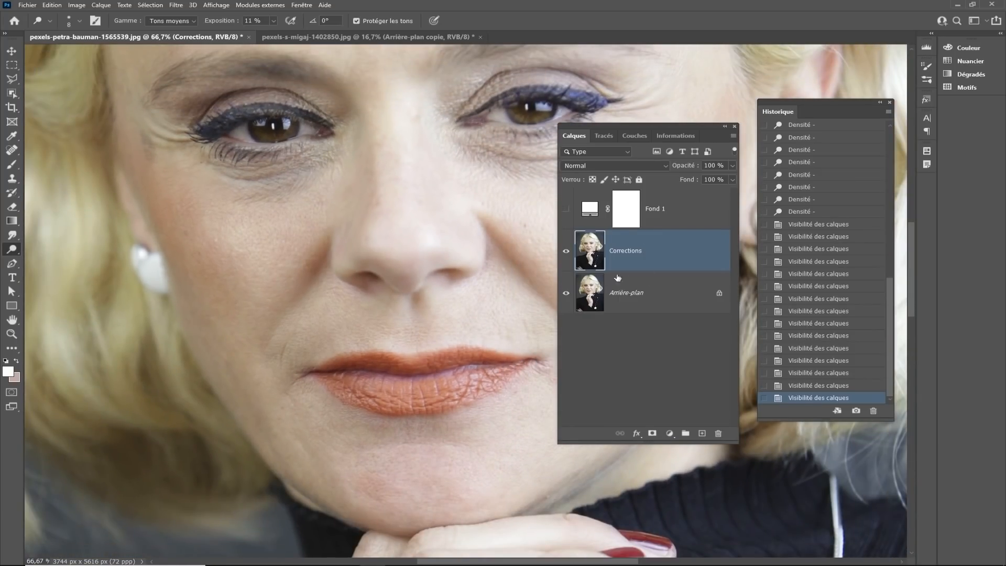
{"action": "left_click_drag", "start_coordinate": [267, 270], "coordinate": [263, 276]}
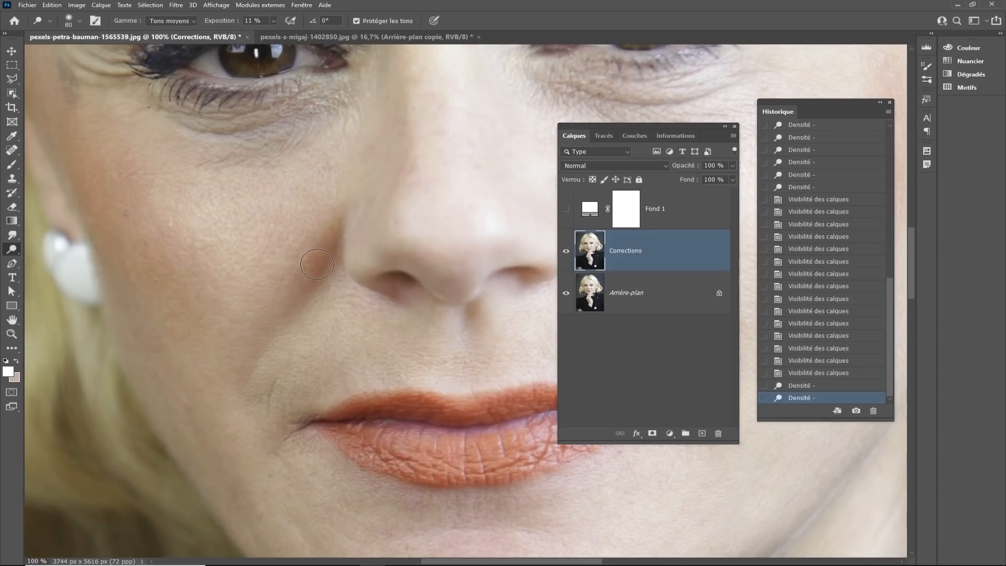
{"action": "mouse_move", "coordinate": [307, 265]}
{"action": "left_mouse_down"}
{"action": "mouse_move", "coordinate": [329, 228]}
{"action": "mouse_move", "coordinate": [309, 231]}
{"action": "left_mouse_up"}
Dodge the darkest part of the fold beside the nostril, raising the exposure to 35% and the brush to 72 px.
{"action": "left_click", "coordinate": [329, 228], "text": "ctrl"}
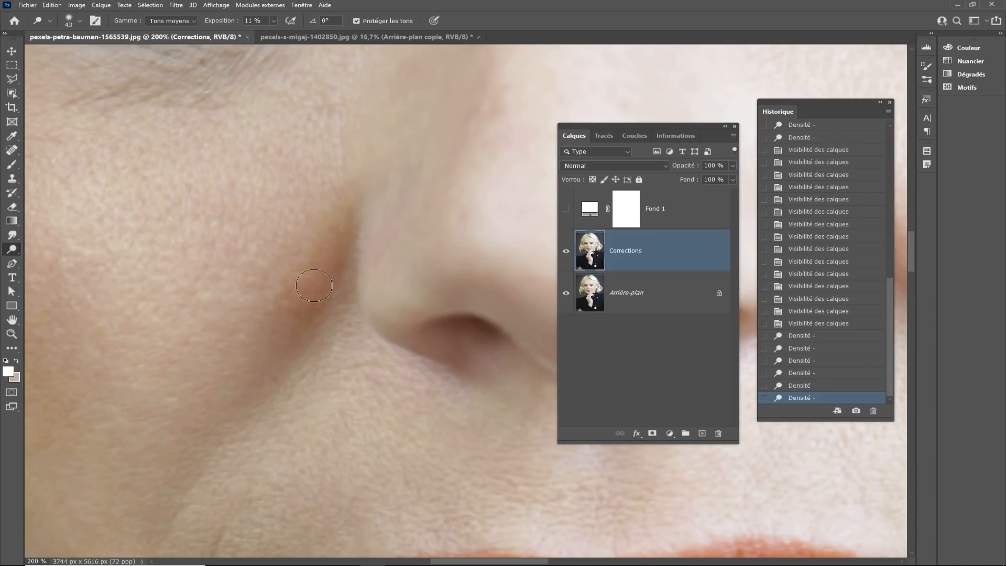
{"action": "mouse_move", "coordinate": [286, 278]}
{"action": "left_mouse_down"}
{"action": "mouse_move", "coordinate": [311, 278]}
{"action": "mouse_move", "coordinate": [300, 284]}
{"action": "left_mouse_up"}
{"action": "left_click_drag", "start_coordinate": [229, 24], "coordinate": [238, 25]}
{"action": "mouse_move", "coordinate": [315, 270]}
{"action": "left_mouse_down"}
{"action": "mouse_move", "coordinate": [334, 212]}
{"action": "mouse_move", "coordinate": [302, 312]}
{"action": "mouse_move", "coordinate": [313, 302]}
{"action": "mouse_move", "coordinate": [336, 233]}
{"action": "mouse_move", "coordinate": [274, 342]}
{"action": "mouse_move", "coordinate": [298, 331]}
{"action": "mouse_move", "coordinate": [333, 234]}
{"action": "mouse_move", "coordinate": [309, 308]}
{"action": "left_mouse_up"}
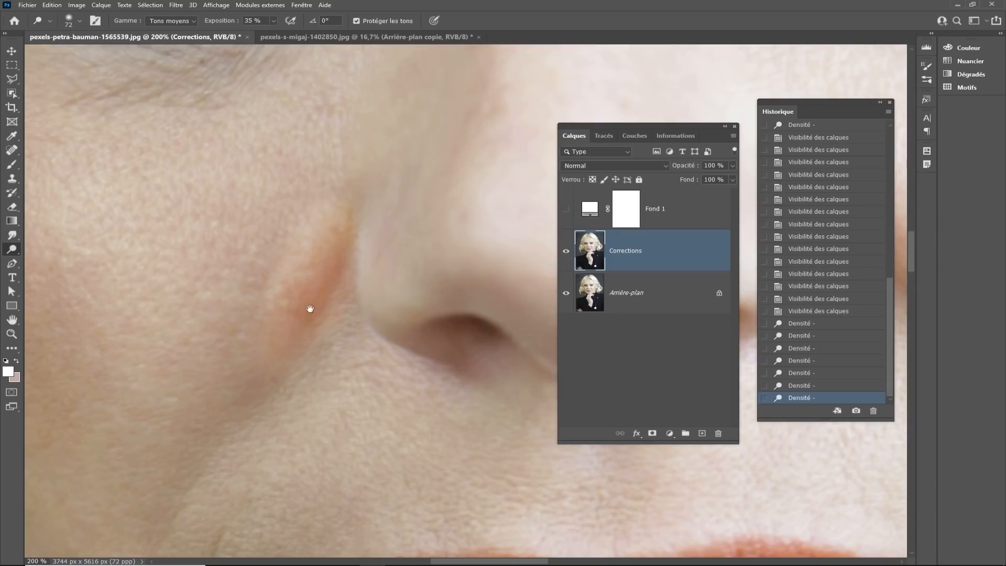
Discard the recent Dodge strokes on the fold beside the nostril using the history and turn off tone protection for the tool.
{"action": "scroll", "coordinate": [354, 298], "scroll_direction": "down", "scroll_amount": 2}
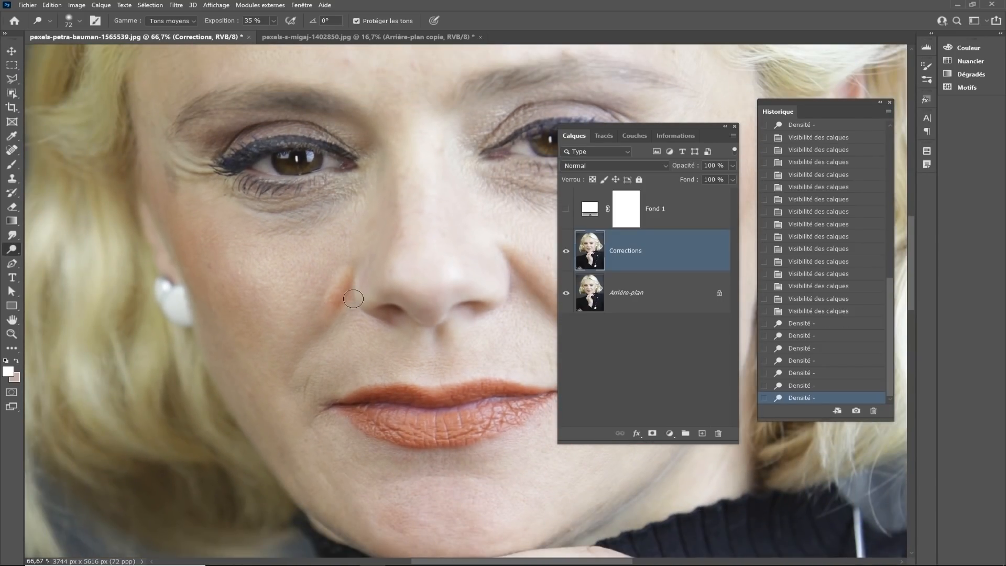
{"action": "scroll", "coordinate": [353, 298], "scroll_direction": "up", "scroll_amount": 3}
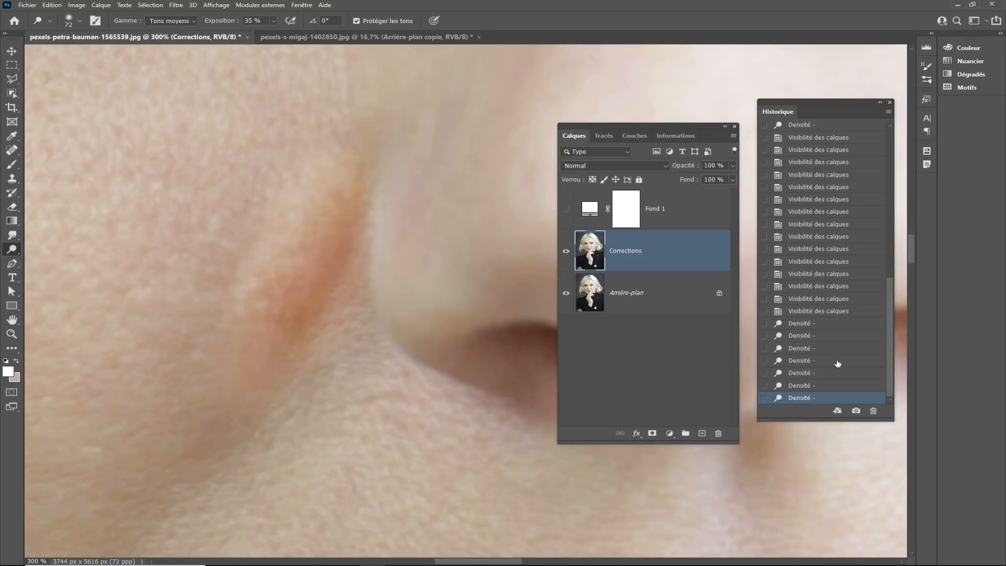
{"action": "left_click", "coordinate": [816, 312]}
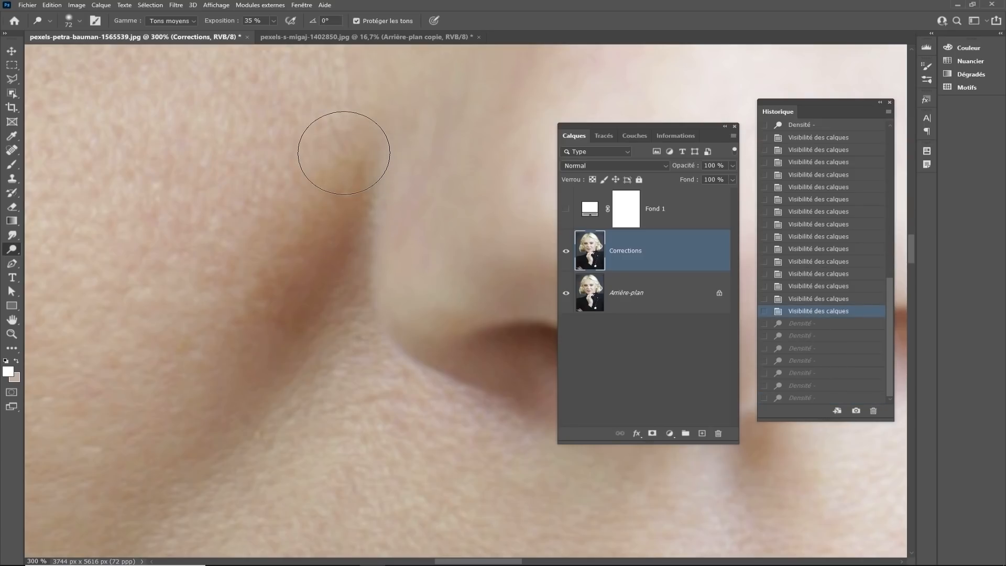
{"action": "left_click", "coordinate": [356, 21]}
Try dodging the fold beside the nostril with a 45 px brush at 35% exposure without tone protection.
{"action": "mouse_move", "coordinate": [328, 209]}
{"action": "left_mouse_down"}
{"action": "mouse_move", "coordinate": [308, 302]}
{"action": "mouse_move", "coordinate": [349, 169]}
{"action": "mouse_move", "coordinate": [338, 274]}
{"action": "mouse_move", "coordinate": [352, 242]}
{"action": "mouse_move", "coordinate": [357, 168]}
{"action": "mouse_move", "coordinate": [293, 248]}
{"action": "mouse_move", "coordinate": [270, 321]}
{"action": "mouse_move", "coordinate": [276, 350]}
{"action": "mouse_move", "coordinate": [304, 332]}
{"action": "mouse_move", "coordinate": [340, 264]}
{"action": "mouse_move", "coordinate": [336, 302]}
{"action": "mouse_move", "coordinate": [347, 276]}
{"action": "mouse_move", "coordinate": [290, 332]}
{"action": "mouse_move", "coordinate": [281, 261]}
{"action": "mouse_move", "coordinate": [287, 216]}
{"action": "mouse_move", "coordinate": [258, 337]}
{"action": "left_mouse_up"}
{"action": "key", "text": "ctrl+z"}
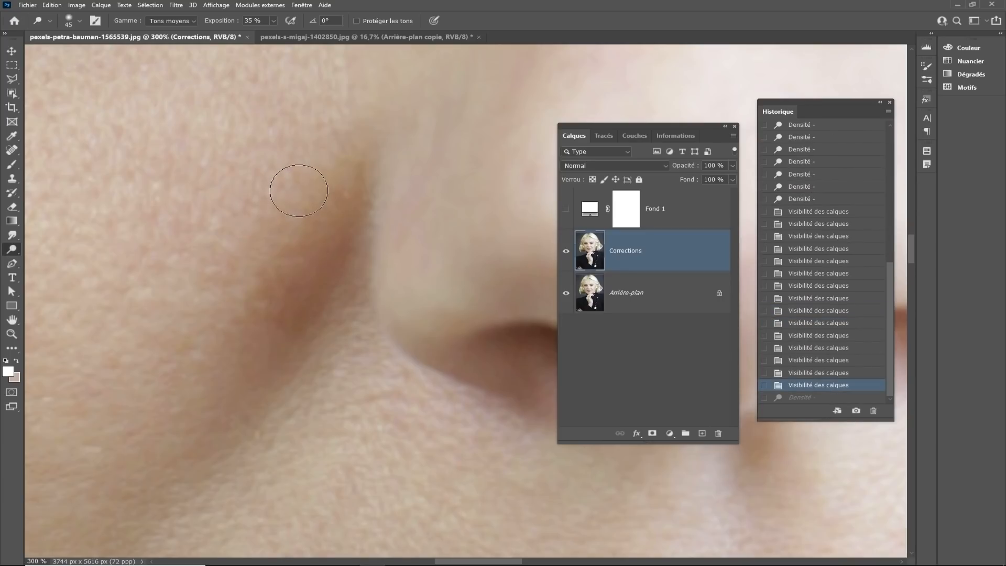
{"action": "mouse_move", "coordinate": [309, 186]}
{"action": "left_mouse_down"}
{"action": "mouse_move", "coordinate": [293, 255]}
{"action": "mouse_move", "coordinate": [246, 320]}
{"action": "left_mouse_up"}
{"action": "left_click_drag", "start_coordinate": [352, 170], "coordinate": [273, 335]}
{"action": "left_click_drag", "start_coordinate": [355, 203], "coordinate": [344, 306]}
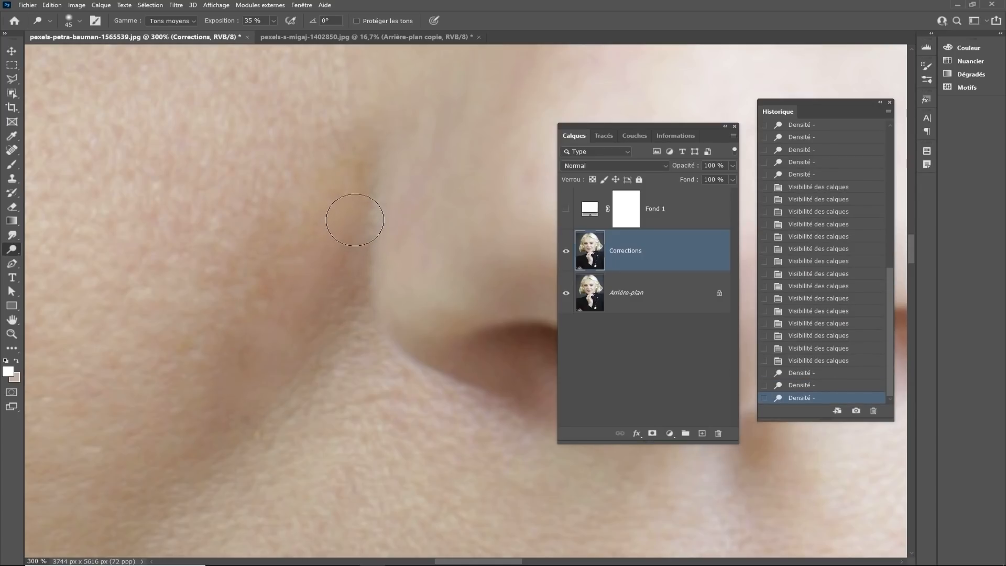
{"action": "mouse_move", "coordinate": [355, 218]}
{"action": "left_mouse_down"}
{"action": "mouse_move", "coordinate": [336, 282]}
{"action": "mouse_move", "coordinate": [243, 408]}
{"action": "left_mouse_up"}
{"action": "left_click", "coordinate": [277, 376], "text": "alt"}
{"action": "left_click", "coordinate": [277, 376], "text": "alt"}
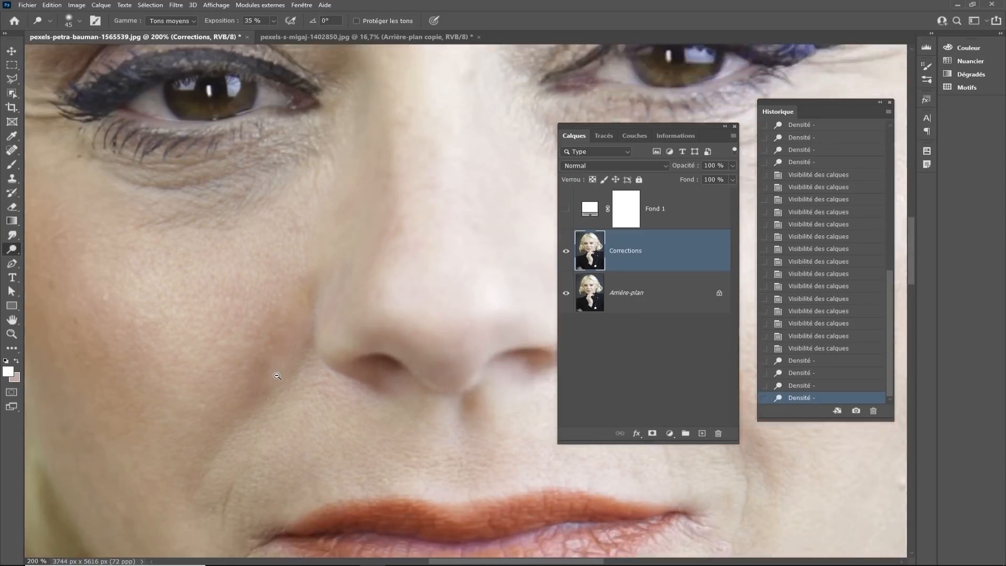
{"action": "left_click", "coordinate": [277, 375], "text": "ctrl"}
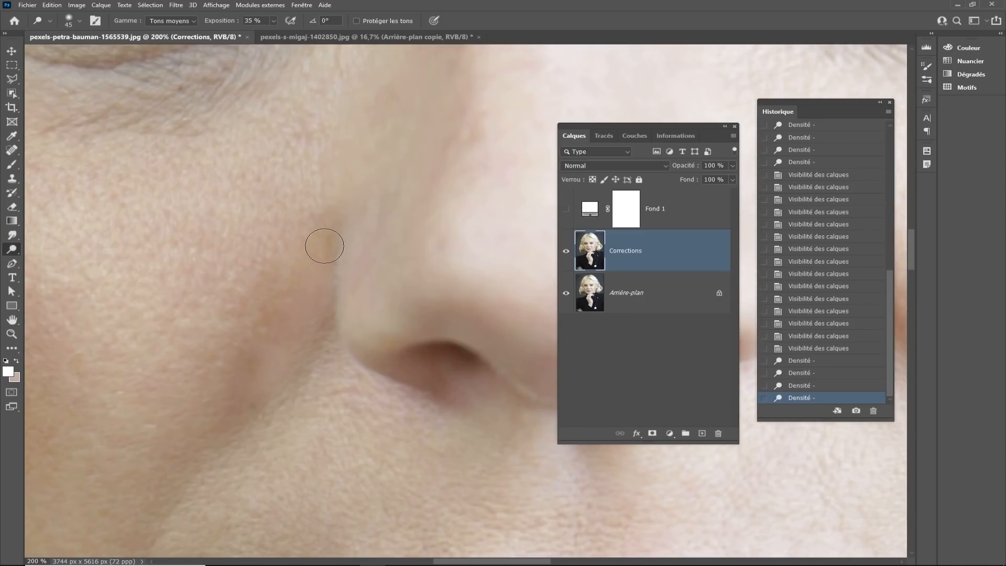
{"action": "left_click", "coordinate": [303, 338], "text": "ctrl"}
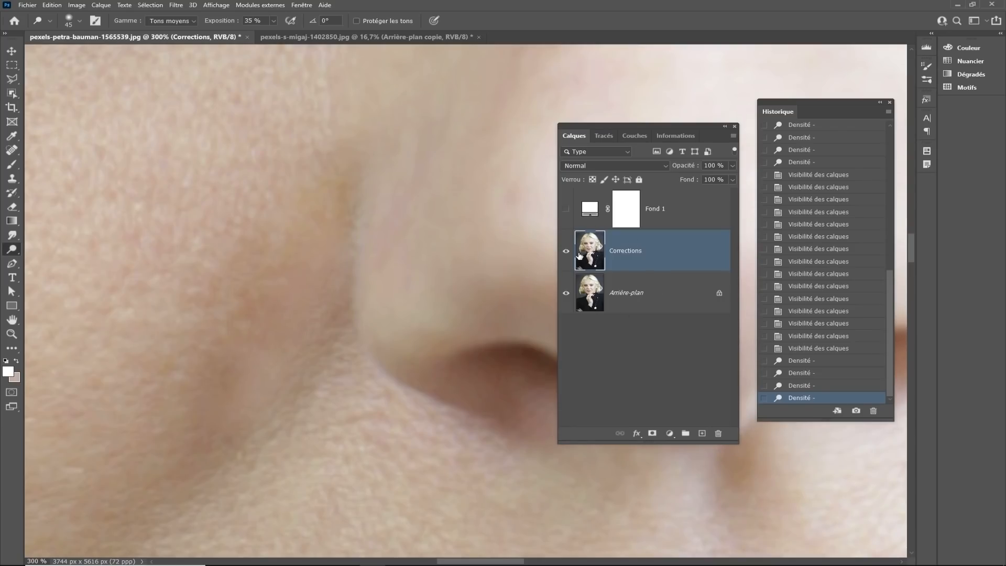
{"action": "scroll", "coordinate": [384, 317], "scroll_direction": "down", "scroll_amount": 3}
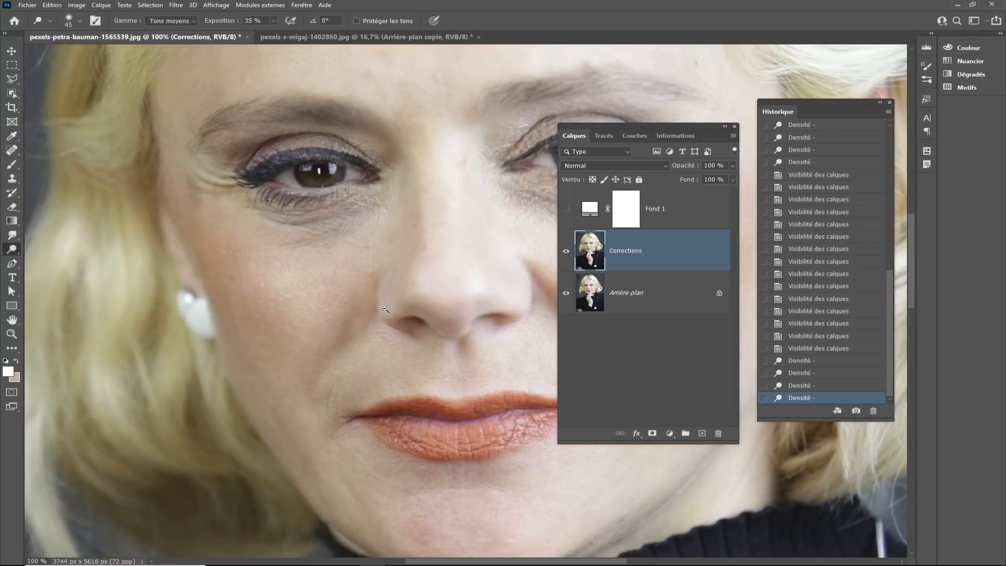
{"action": "scroll", "coordinate": [357, 344], "scroll_direction": "up", "scroll_amount": 1}
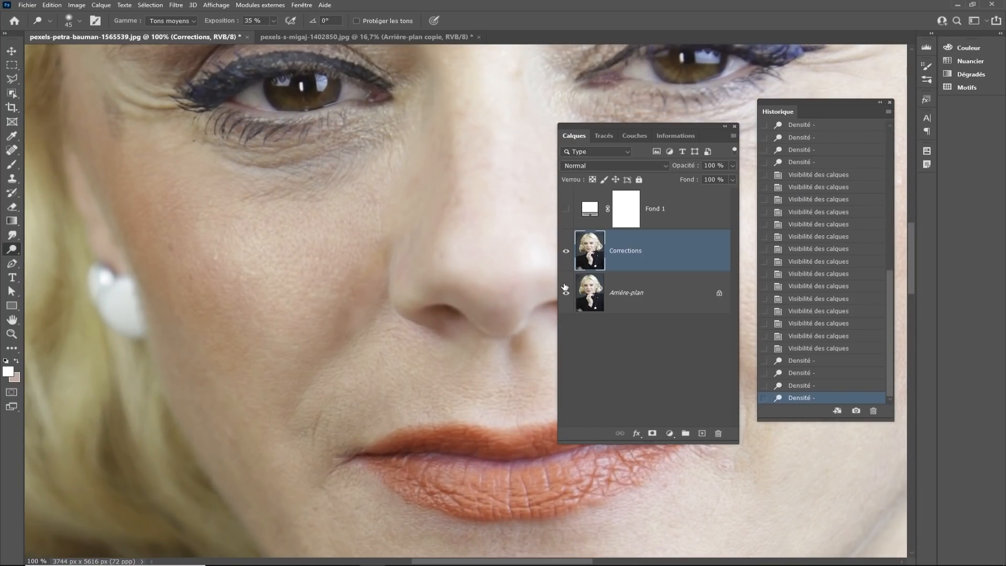
Revert the history to before these fold strokes and lower the Dodge exposure to 5%.
{"action": "key", "text": "ctrl+z"}
{"action": "left_click", "coordinate": [824, 349]}
{"action": "left_click_drag", "start_coordinate": [227, 21], "coordinate": [206, 22]}
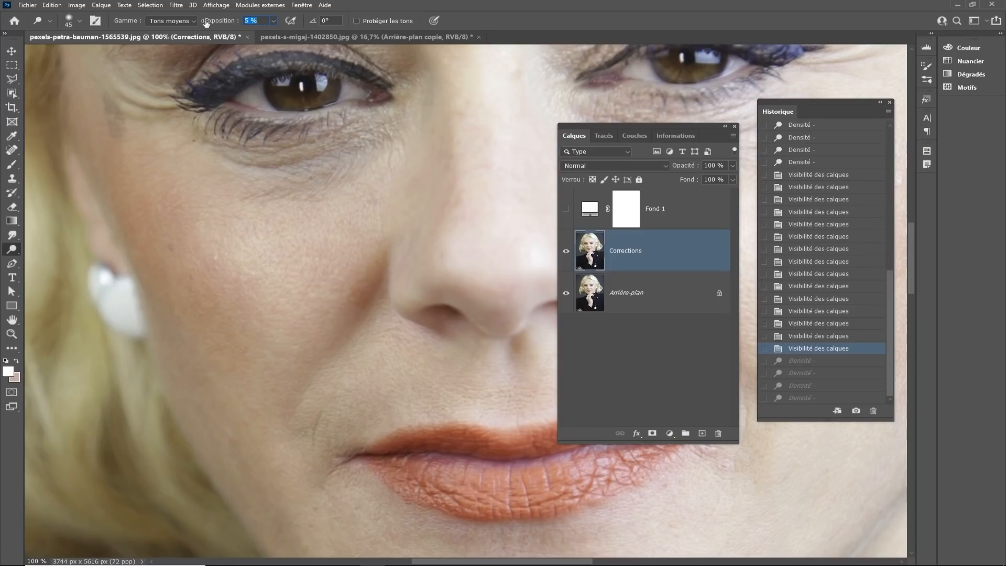
Gradually lighten the fold beside the nostril with a 41 px Dodge brush and undo the last stroke.
{"action": "right_click", "coordinate": [360, 292], "text": "alt"}
{"action": "left_click_drag", "start_coordinate": [360, 309], "coordinate": [380, 276]}
{"action": "mouse_move", "coordinate": [359, 309]}
{"action": "left_mouse_down"}
{"action": "mouse_move", "coordinate": [380, 276]}
{"action": "mouse_move", "coordinate": [377, 288]}
{"action": "mouse_move", "coordinate": [384, 256]}
{"action": "mouse_move", "coordinate": [375, 301]}
{"action": "mouse_move", "coordinate": [361, 311]}
{"action": "mouse_move", "coordinate": [372, 285]}
{"action": "mouse_move", "coordinate": [356, 303]}
{"action": "left_mouse_up"}
{"action": "mouse_move", "coordinate": [374, 266]}
{"action": "left_mouse_down"}
{"action": "mouse_move", "coordinate": [349, 299]}
{"action": "mouse_move", "coordinate": [382, 258]}
{"action": "mouse_move", "coordinate": [373, 315]}
{"action": "mouse_move", "coordinate": [362, 322]}
{"action": "mouse_move", "coordinate": [352, 310]}
{"action": "left_mouse_up"}
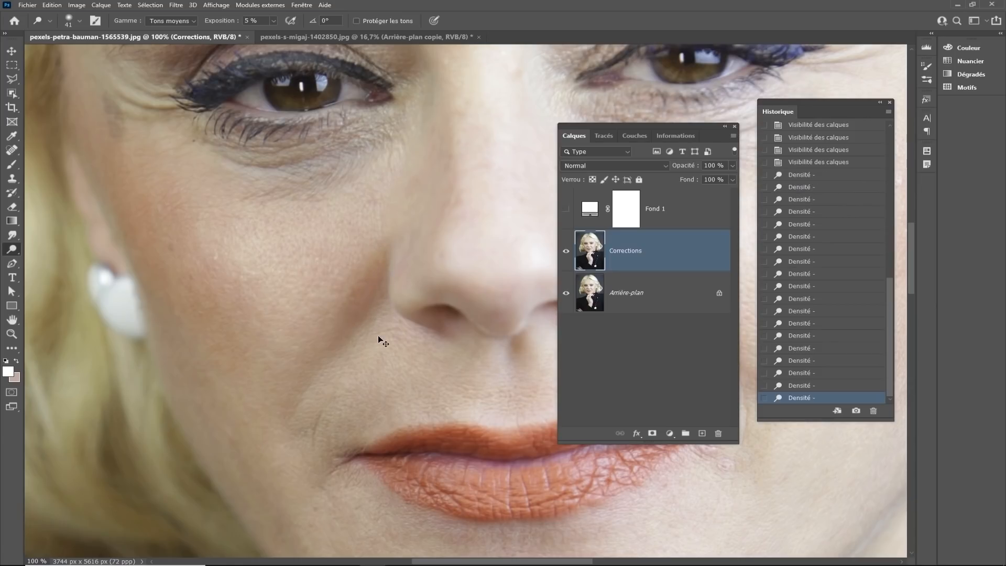
{"action": "key", "text": "ctrl+z"}
Toggle the Corrections layer's visibility repeatedly to compare the nose fold before and after the gentle dodging.
{"action": "left_click", "coordinate": [417, 307], "text": "alt"}
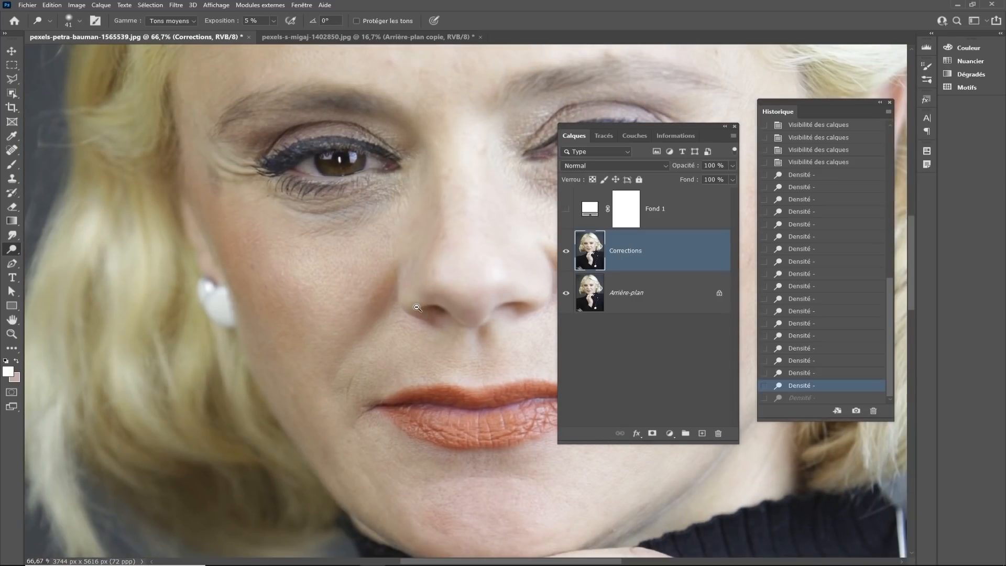
{"action": "left_click", "coordinate": [566, 252]}
{"action": "left_click", "coordinate": [567, 253]}
{"action": "left_click", "coordinate": [567, 253]}
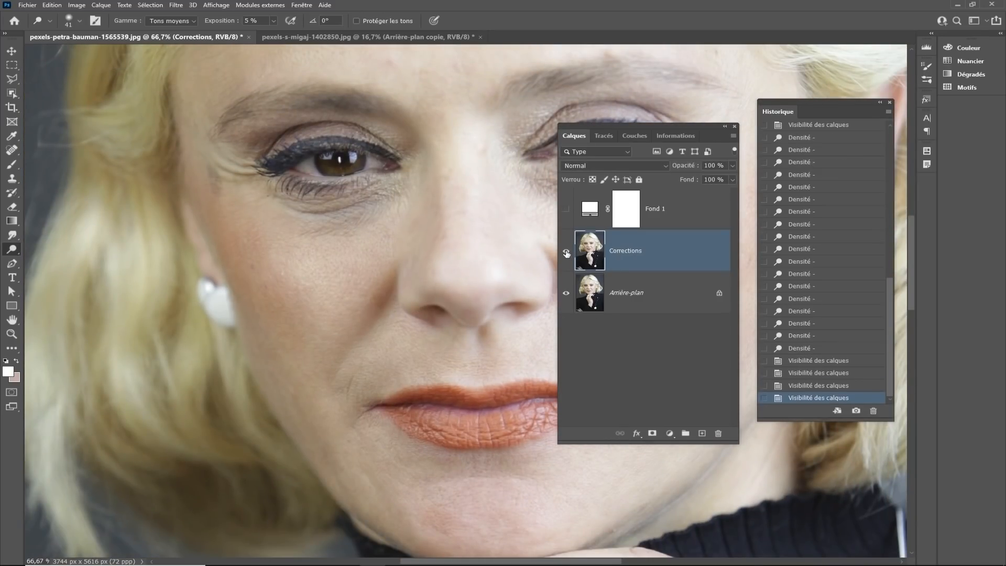
{"action": "left_click", "coordinate": [566, 253]}
{"action": "left_click", "coordinate": [566, 254]}
{"action": "left_click", "coordinate": [566, 253]}
{"action": "key", "text": "ctrl+minus"}
{"action": "left_click", "coordinate": [566, 253]}
{"action": "left_click", "coordinate": [567, 253]}
{"action": "left_click", "coordinate": [566, 253]}
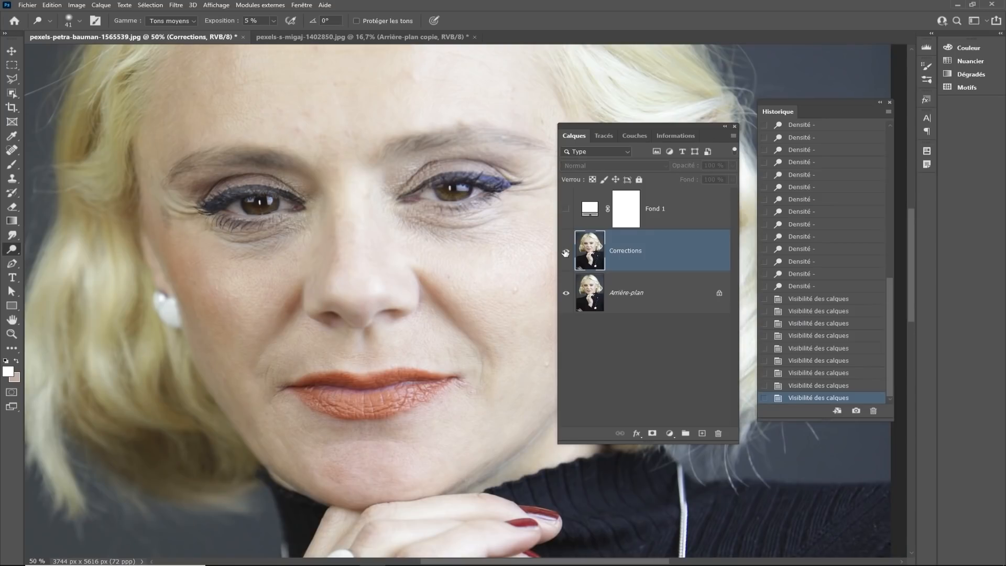
{"action": "left_click", "coordinate": [566, 253]}
{"action": "left_click", "coordinate": [566, 253]}
{"action": "left_click", "coordinate": [565, 253]}
{"action": "left_click", "coordinate": [565, 253]}
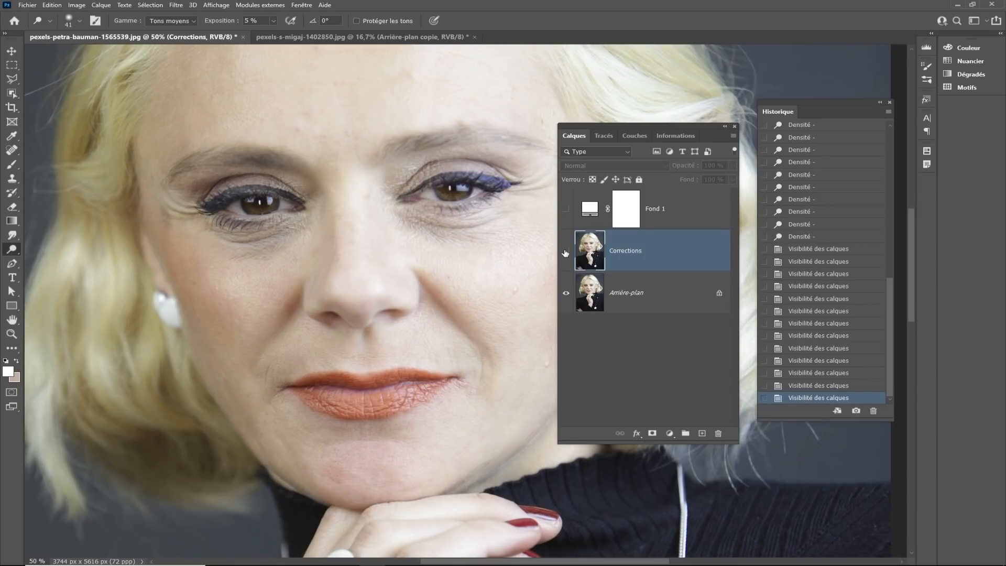
{"action": "left_click", "coordinate": [565, 253]}
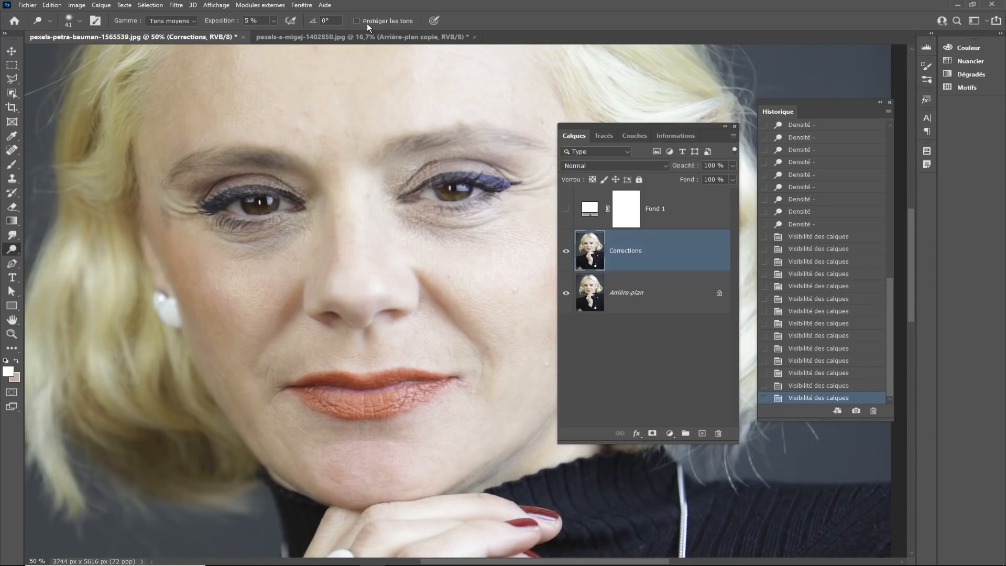
Turn tone protection back on and lighten both eyes with the Dodge tool at 5% exposure.
{"action": "scroll", "coordinate": [444, 190], "scroll_direction": "up", "scroll_amount": 3}
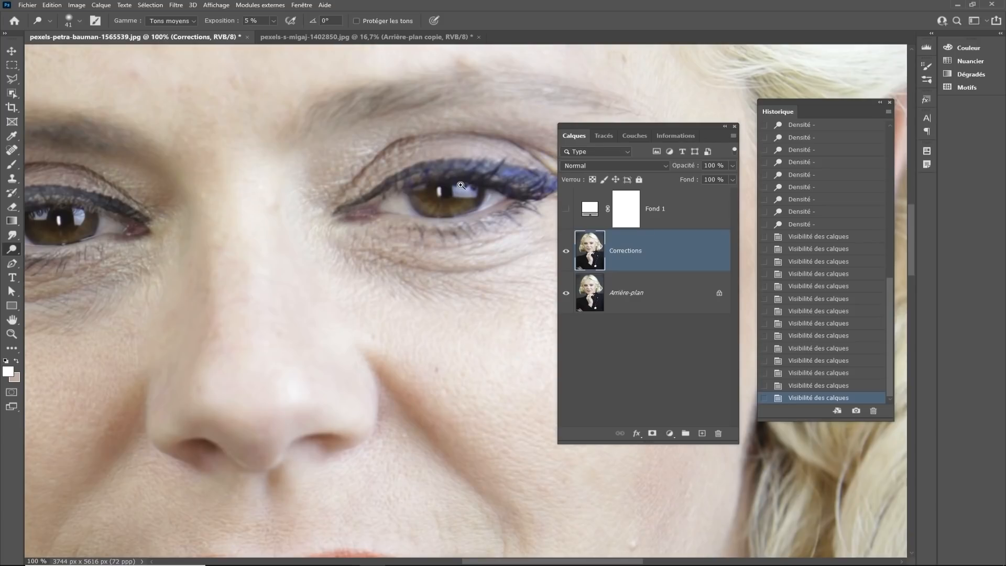
{"action": "mouse_move", "coordinate": [473, 221]}
{"action": "left_mouse_down"}
{"action": "mouse_move", "coordinate": [410, 227]}
{"action": "mouse_move", "coordinate": [372, 215]}
{"action": "mouse_move", "coordinate": [461, 227]}
{"action": "mouse_move", "coordinate": [466, 218]}
{"action": "mouse_move", "coordinate": [384, 212]}
{"action": "mouse_move", "coordinate": [451, 232]}
{"action": "mouse_move", "coordinate": [498, 211]}
{"action": "left_mouse_up"}
{"action": "left_click", "coordinate": [357, 21]}
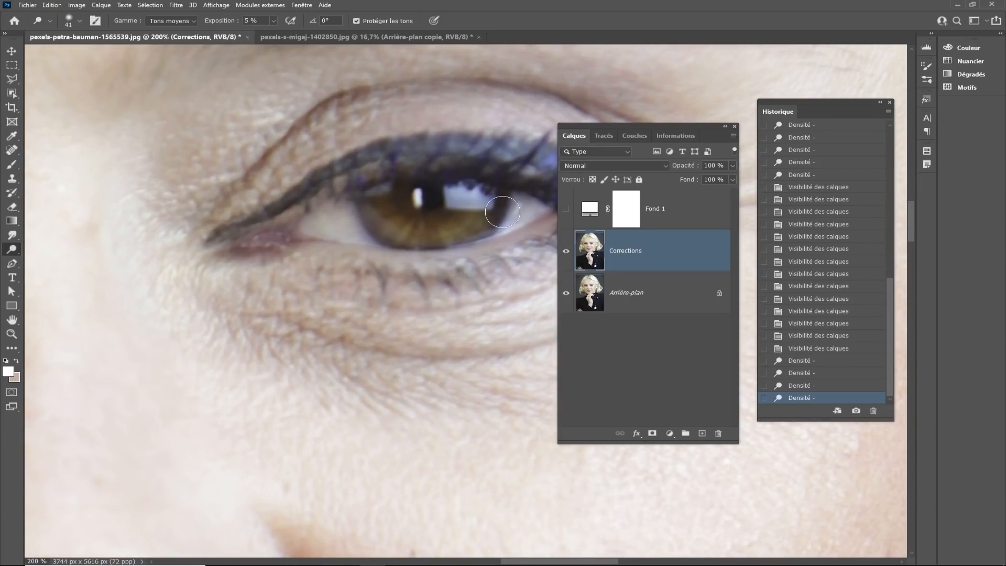
{"action": "scroll", "coordinate": [485, 215], "scroll_direction": "down", "scroll_amount": 2}
{"action": "scroll", "coordinate": [233, 231], "scroll_direction": "up", "scroll_amount": 2}
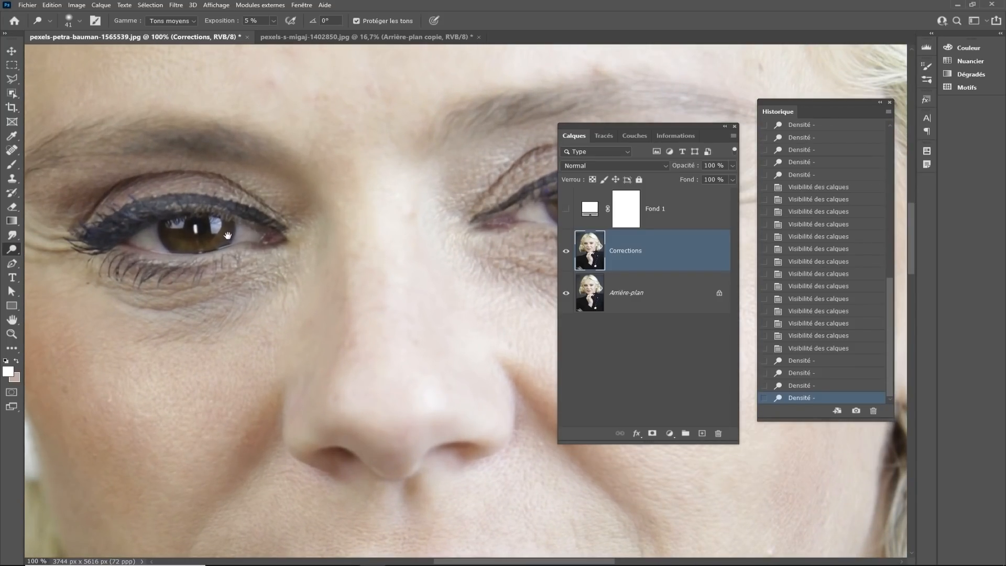
{"action": "mouse_move", "coordinate": [208, 247]}
{"action": "left_mouse_down"}
{"action": "mouse_move", "coordinate": [121, 236]}
{"action": "mouse_move", "coordinate": [128, 247]}
{"action": "mouse_move", "coordinate": [222, 233]}
{"action": "mouse_move", "coordinate": [106, 231]}
{"action": "mouse_move", "coordinate": [128, 244]}
{"action": "mouse_move", "coordinate": [199, 234]}
{"action": "mouse_move", "coordinate": [88, 233]}
{"action": "left_mouse_up"}
Toggle the Corrections layer's visibility repeatedly to compare the whole face before and after retouching.
{"action": "scroll", "coordinate": [371, 279], "scroll_direction": "down", "scroll_amount": 3}
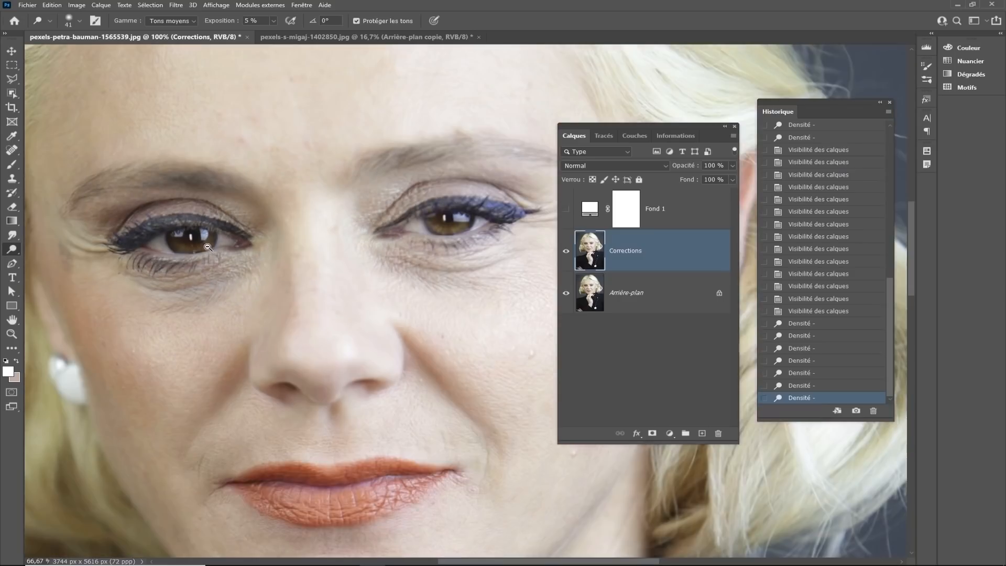
{"action": "scroll", "coordinate": [371, 279], "scroll_direction": "down", "scroll_amount": 1}
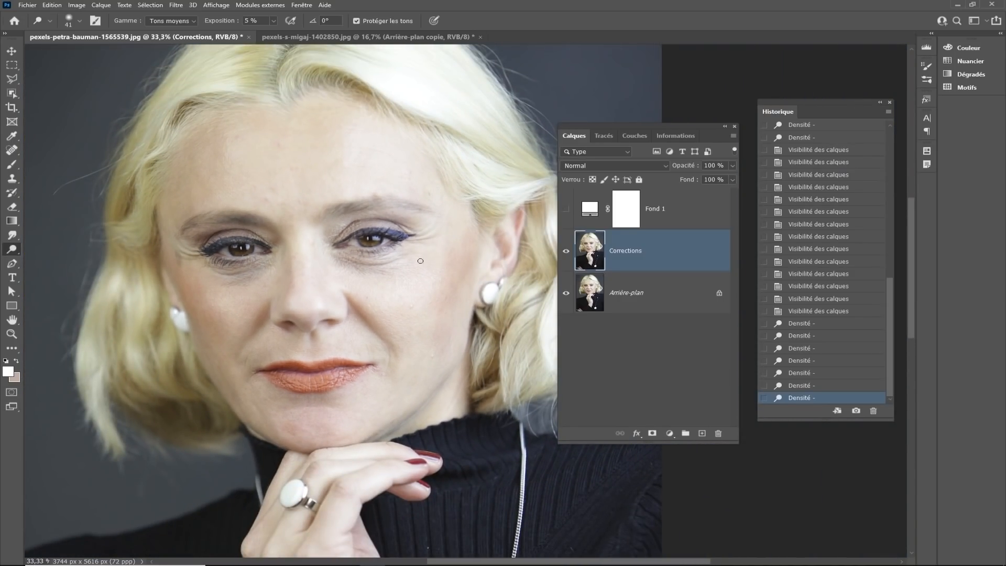
{"action": "left_click", "coordinate": [566, 251]}
{"action": "left_click", "coordinate": [566, 250]}
{"action": "left_click", "coordinate": [566, 250]}
{"action": "left_click", "coordinate": [566, 251]}
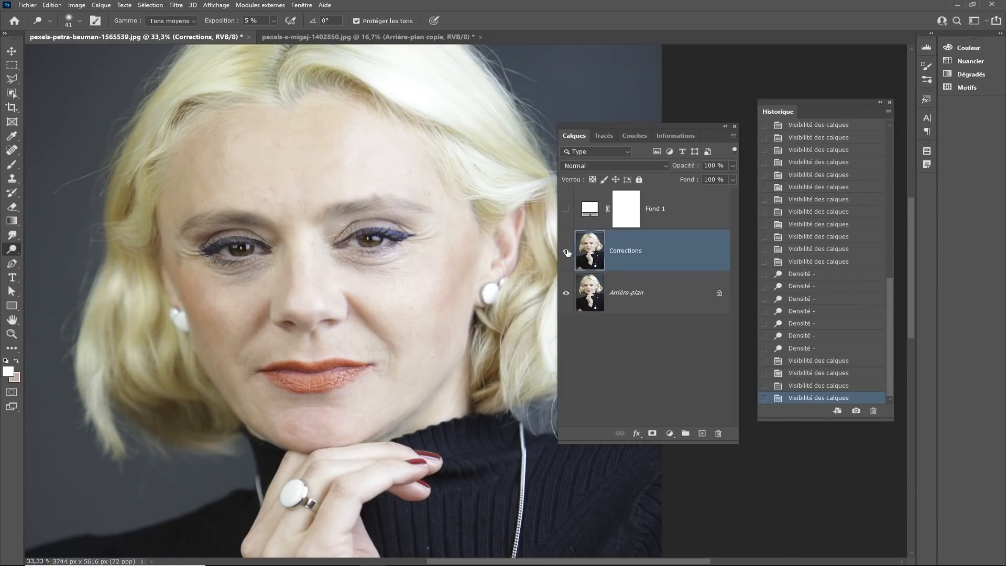
{"action": "left_click", "coordinate": [566, 251]}
{"action": "left_click", "coordinate": [567, 252]}
{"action": "left_click", "coordinate": [566, 253]}
{"action": "left_click", "coordinate": [567, 252]}
{"action": "left_click", "coordinate": [566, 252]}
{"action": "left_click", "coordinate": [566, 253]}
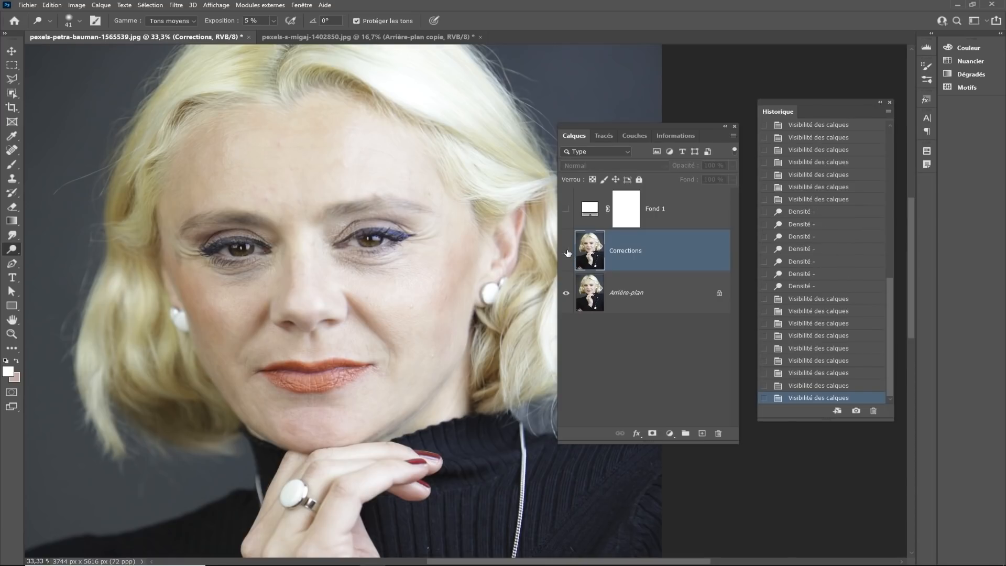
{"action": "left_click", "coordinate": [566, 252]}
{"action": "left_click", "coordinate": [566, 253]}
{"action": "left_click", "coordinate": [567, 253]}
{"action": "left_click", "coordinate": [567, 253]}
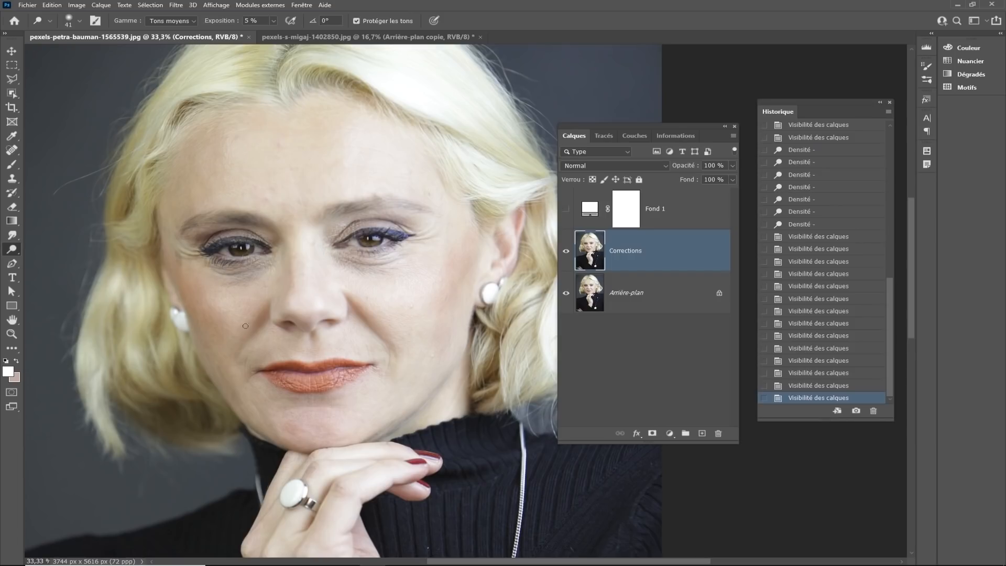
{"action": "left_click", "coordinate": [566, 254]}
{"action": "left_click", "coordinate": [565, 254]}
{"action": "left_click", "coordinate": [566, 253]}
{"action": "left_click", "coordinate": [566, 253]}
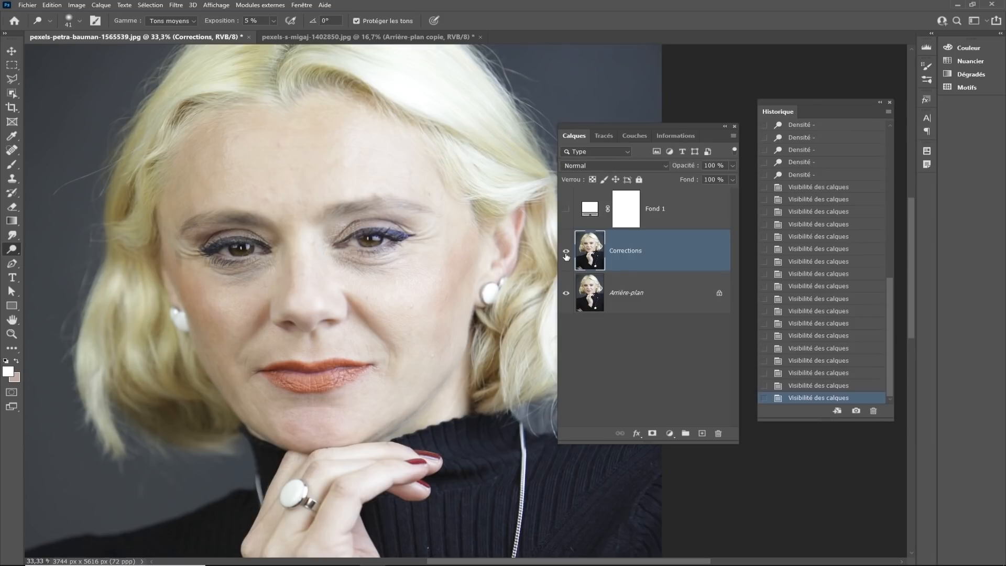